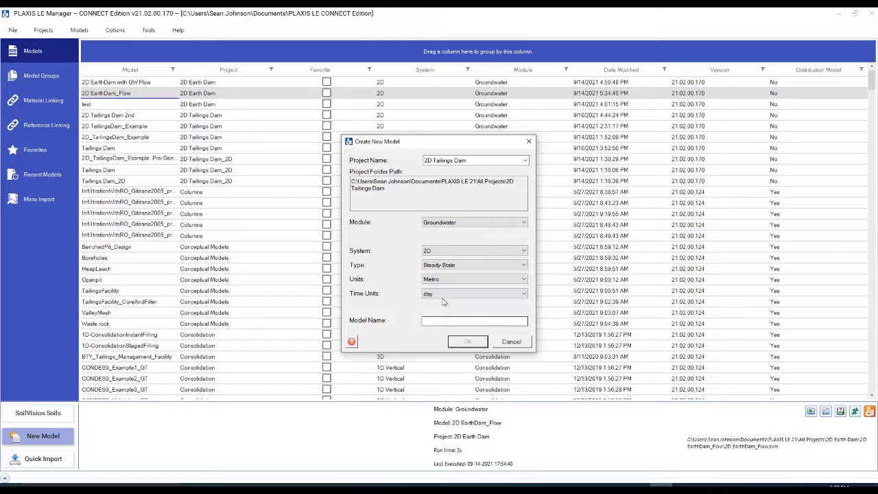
- Create the model 'Tailings Dam_2D Example' with time units set to seconds
left_click(444, 294)
left_click(435, 304)
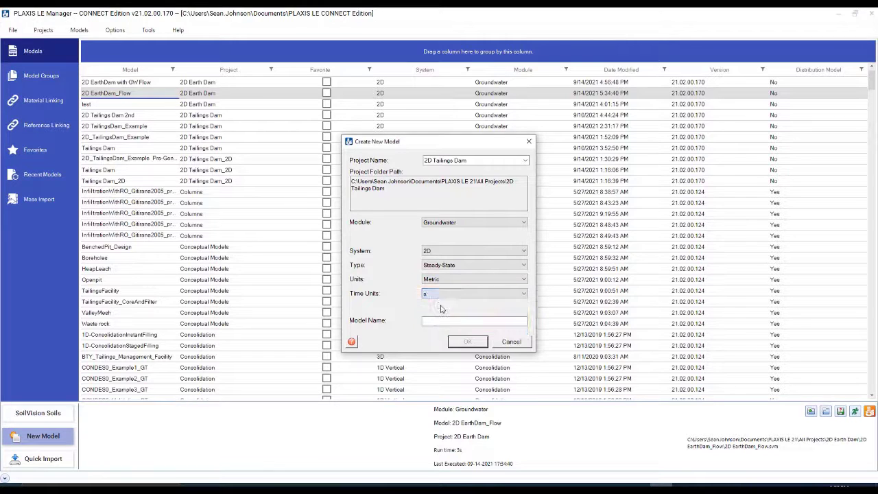
left_click(442, 320)
type("Tailings Dam")
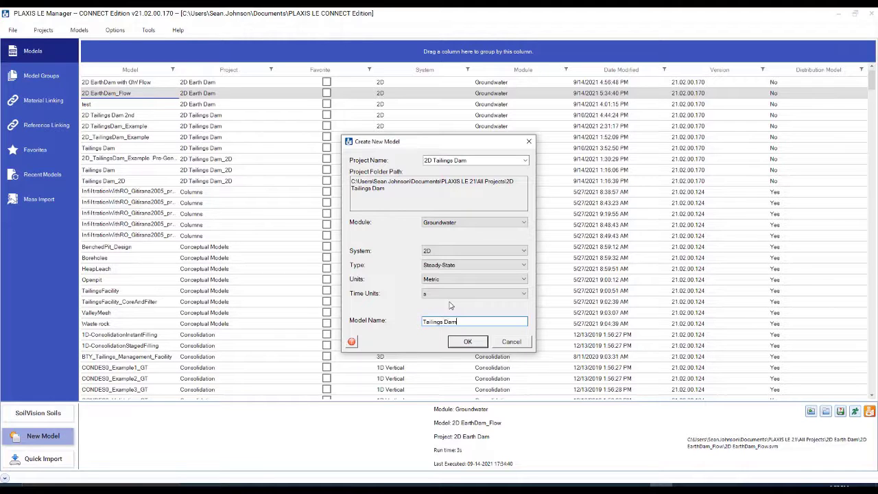
type("_2D Example")
left_click(465, 341)
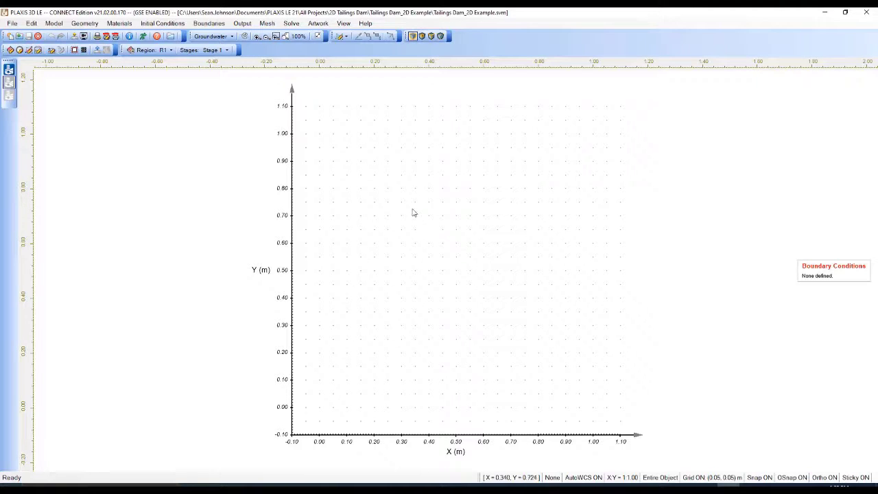
- Choose 'Slope Stability Tutorial 2D Tailings Dam Geometry.shp' as the shapefile for region import
left_click(72, 25)
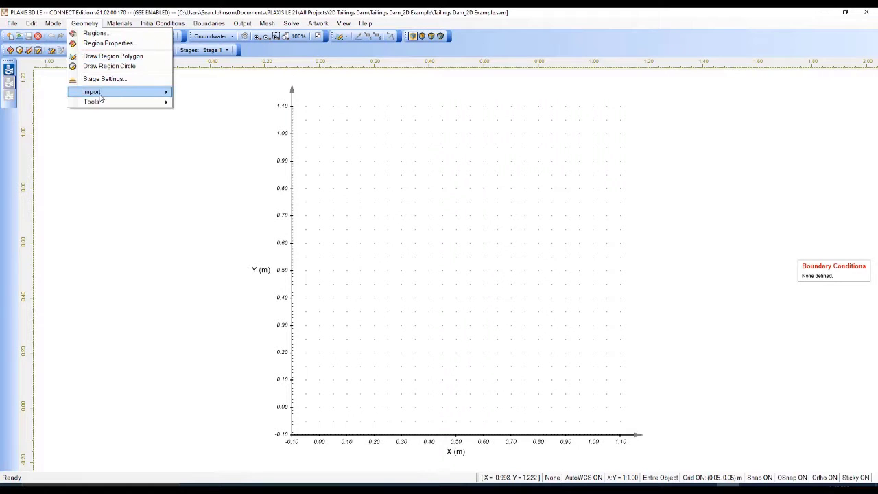
mouse_move(99, 96)
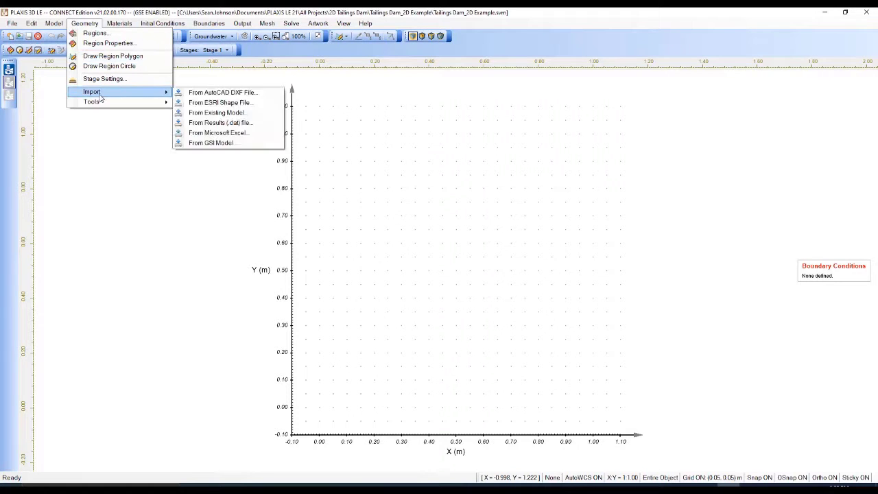
left_click(256, 104)
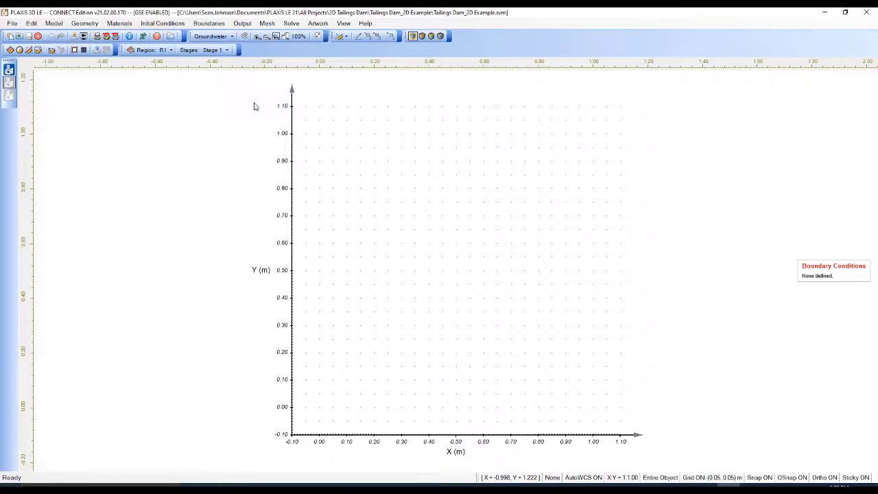
left_click(560, 284)
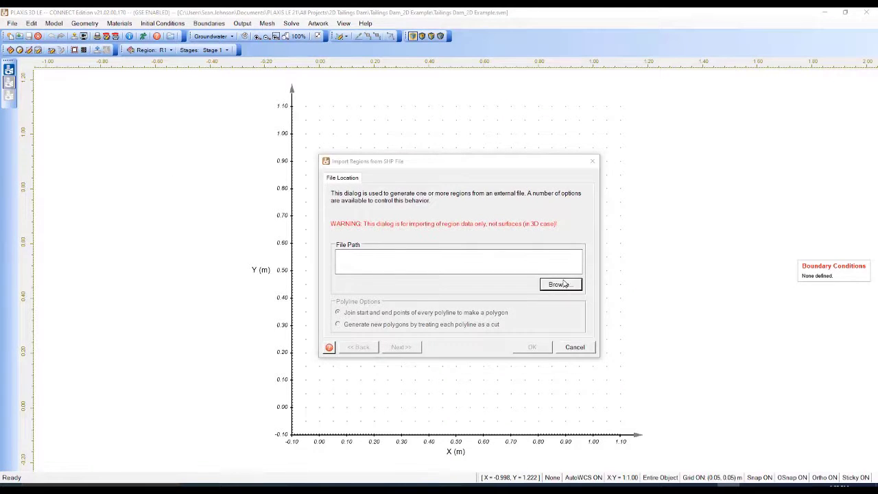
left_click(548, 235)
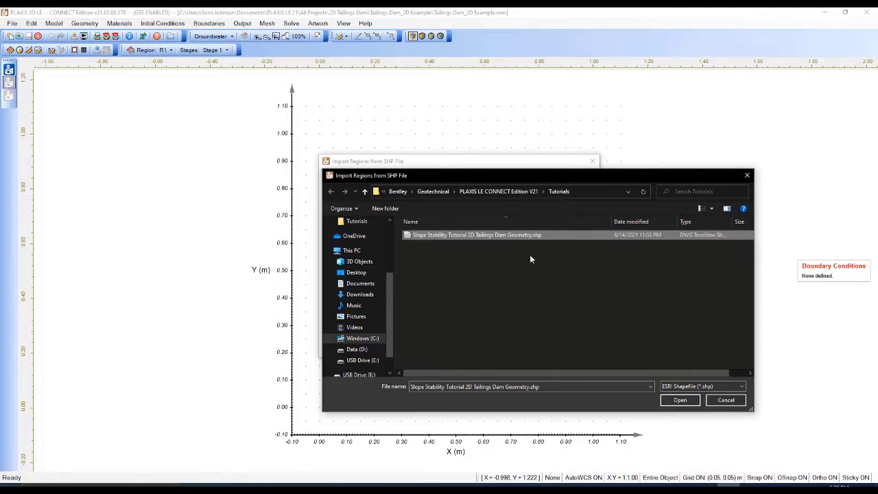
left_click(672, 403)
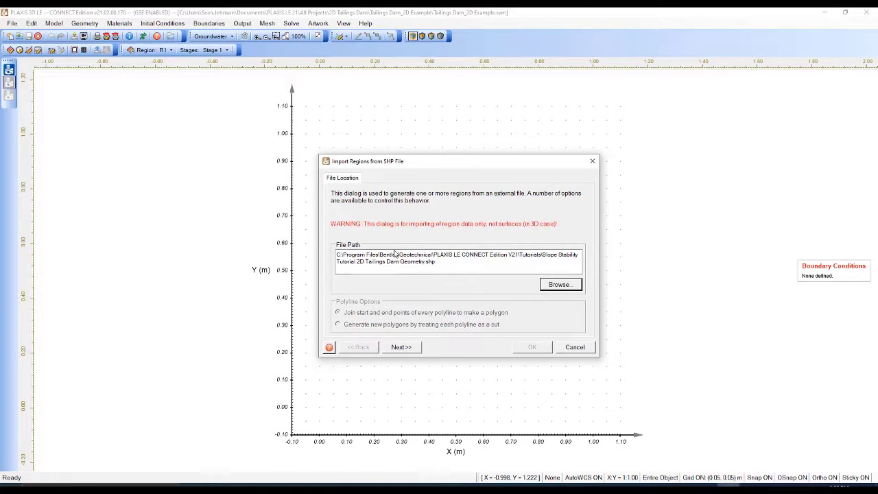
- Select Shape 1 through Shape 9 and import them as nine separate regions
left_click(402, 347)
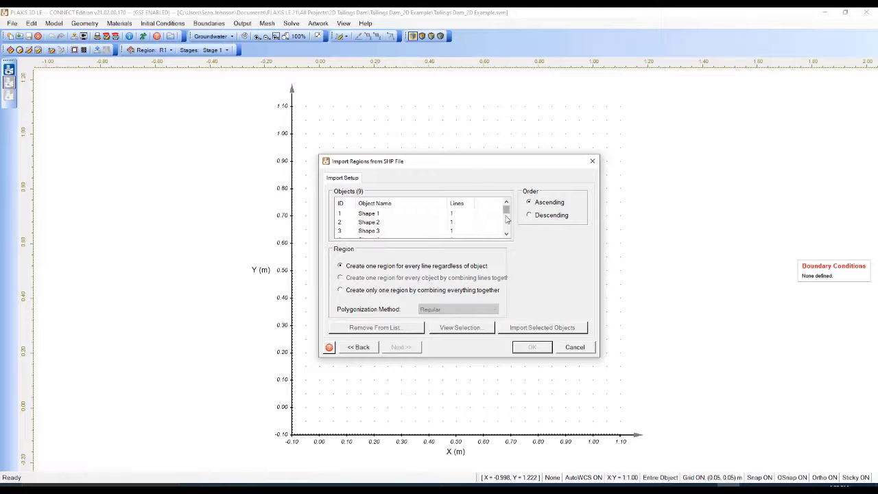
mouse_move(506, 211)
left_mouse_down()
mouse_move(508, 233)
mouse_move(508, 197)
mouse_move(504, 234)
mouse_move(500, 206)
left_mouse_up()
left_click(401, 217)
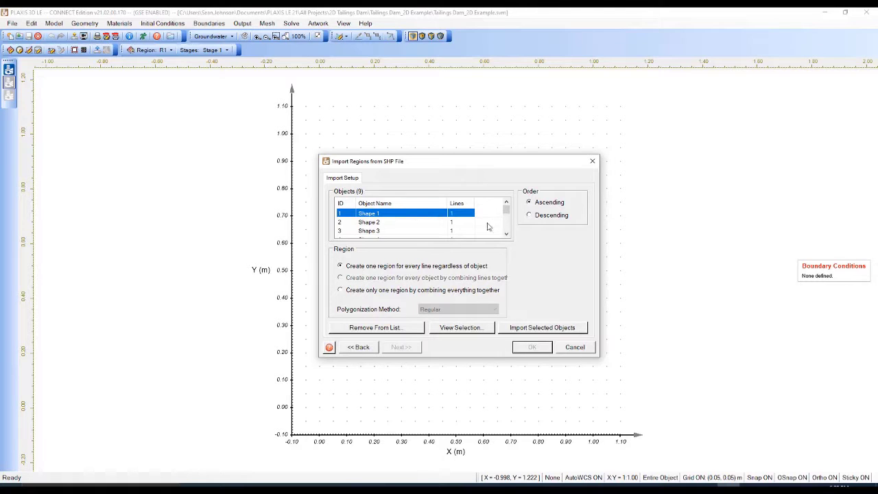
left_click_drag(506, 207, 507, 235)
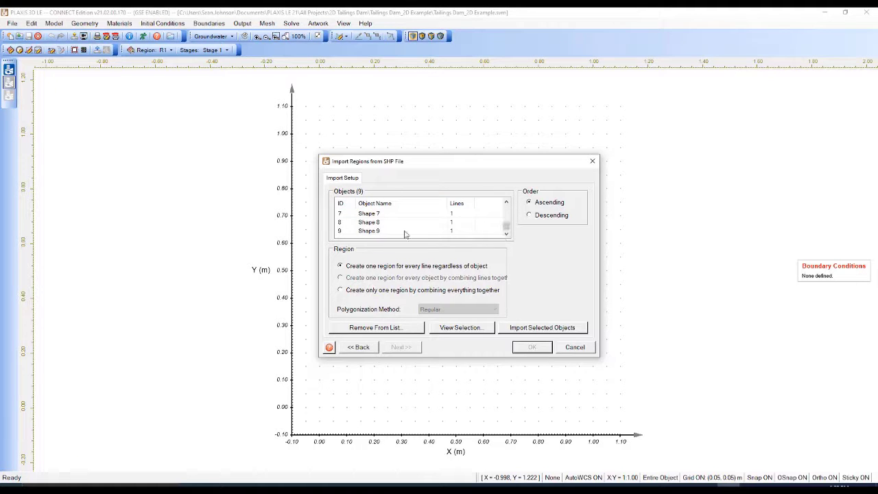
left_click(407, 231, "shift")
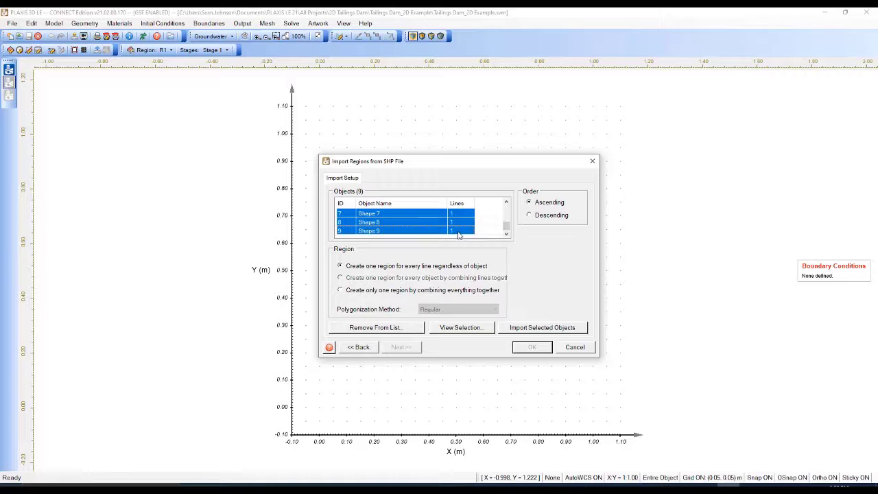
left_click(537, 329)
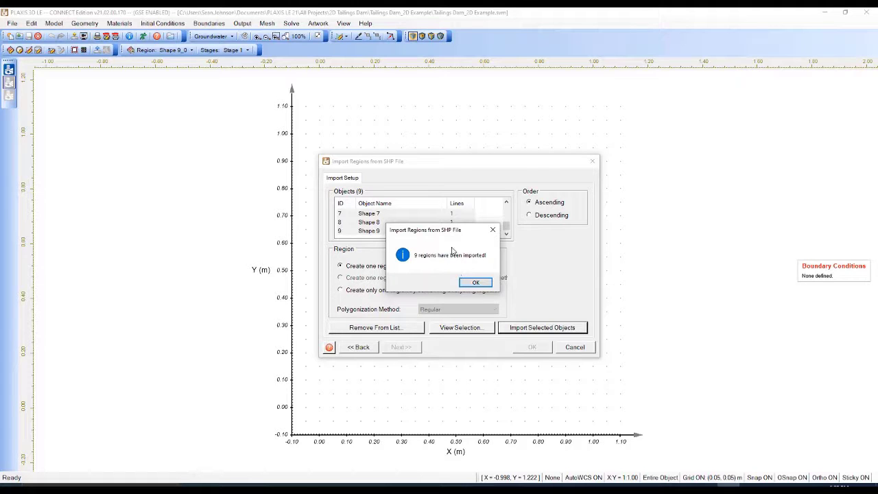
left_click(476, 282)
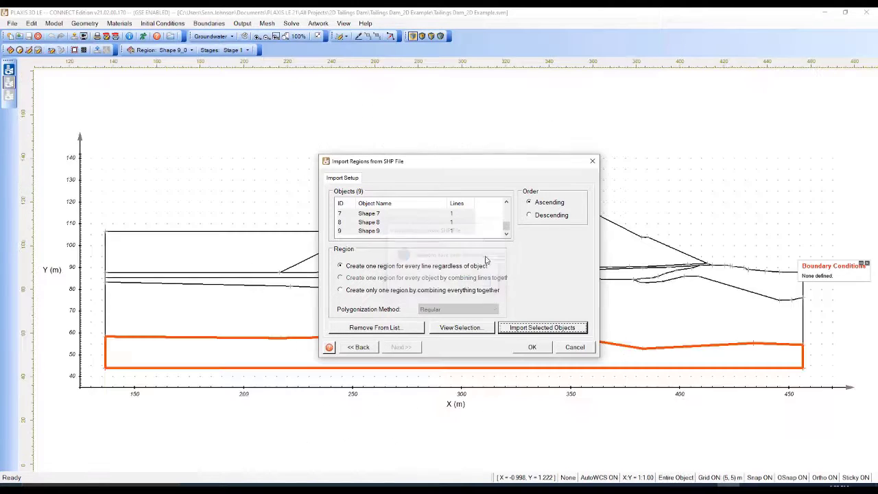
left_click(533, 349)
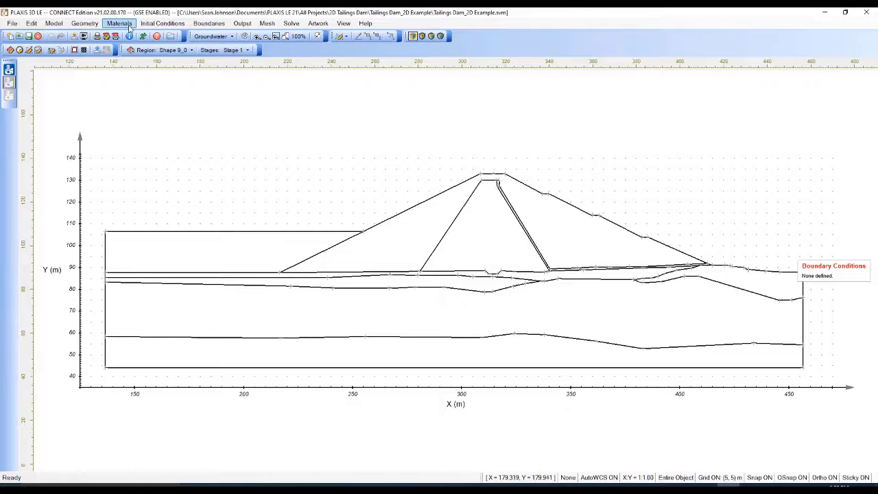
left_click(96, 24)
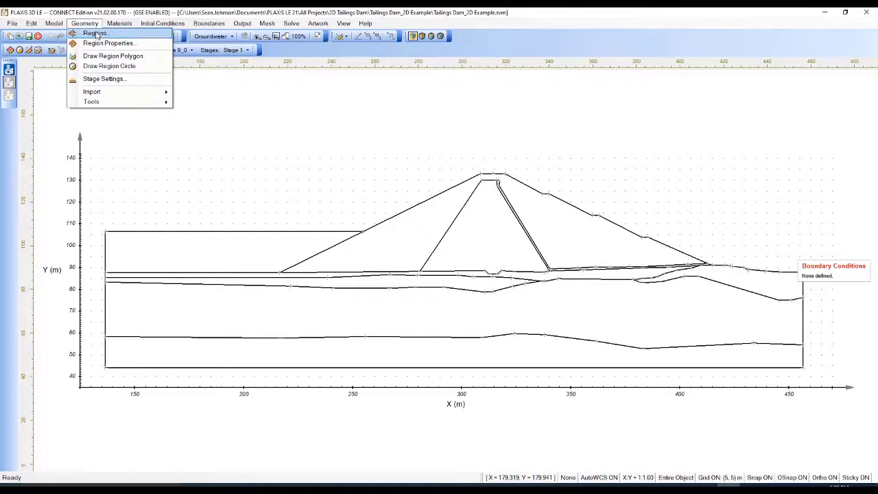
left_click(113, 44)
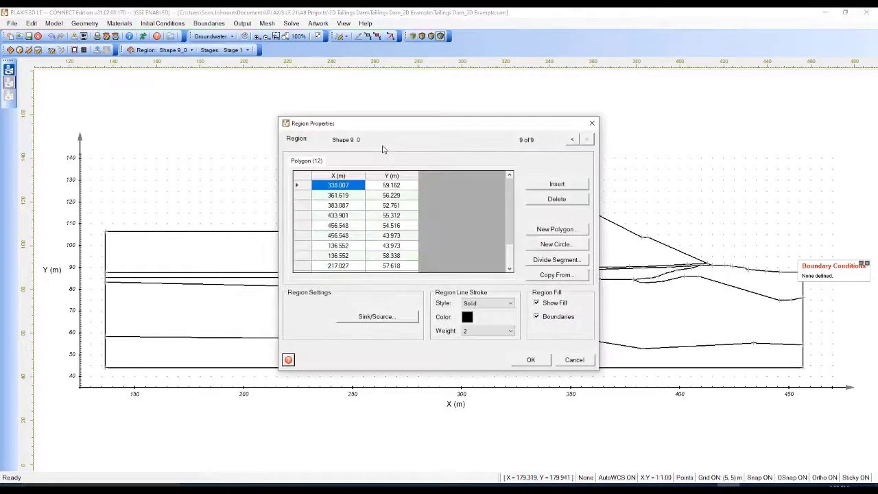
left_click(592, 123)
left_click(94, 23)
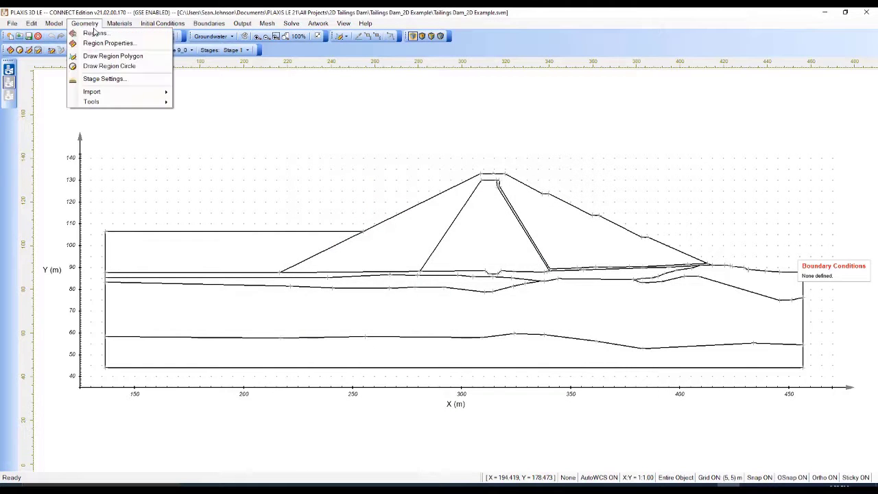
left_click(55, 24)
left_click(106, 43)
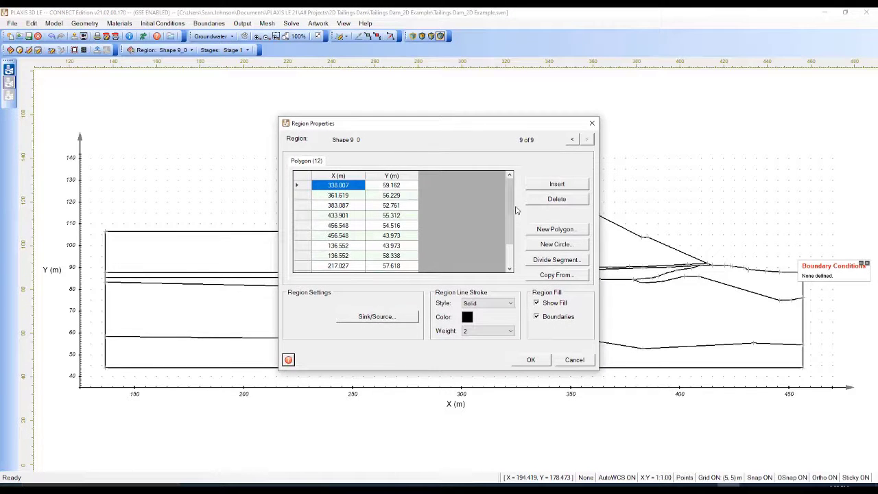
mouse_move(512, 206)
left_mouse_down()
mouse_move(512, 227)
mouse_move(513, 200)
left_mouse_up()
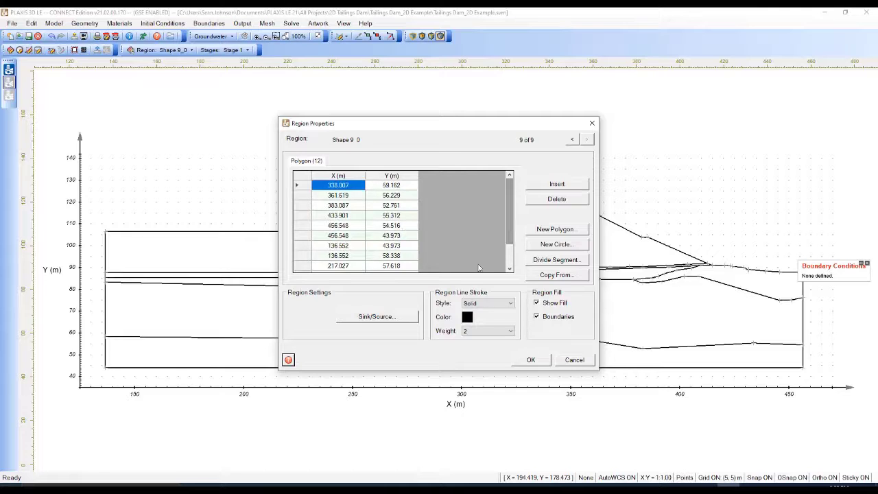
left_click(531, 360)
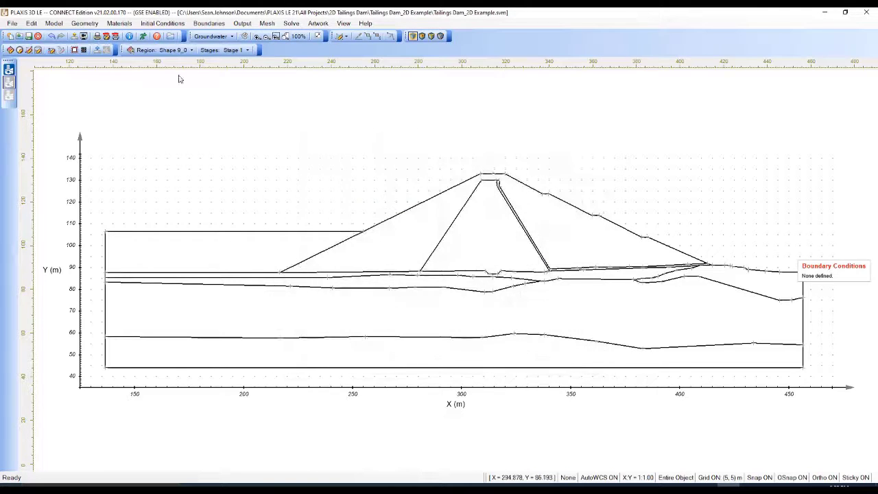
left_click(84, 24)
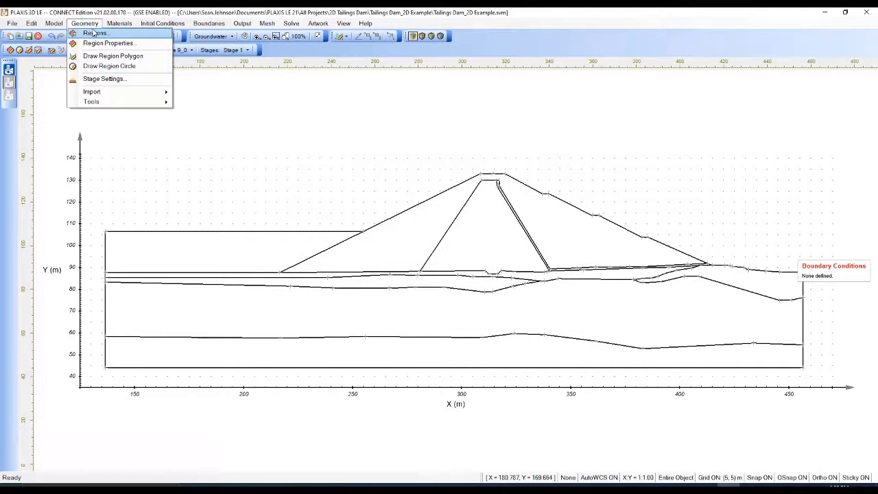
- In the Regions list, rename the first three regions Sandy Silt 1, Sandy Loam and Earth Fill
left_click(94, 33)
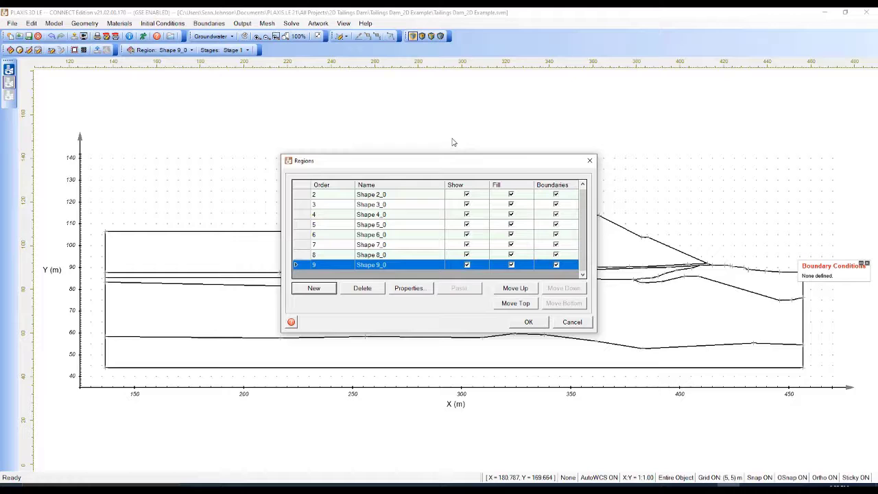
left_click(582, 185)
left_click(388, 195)
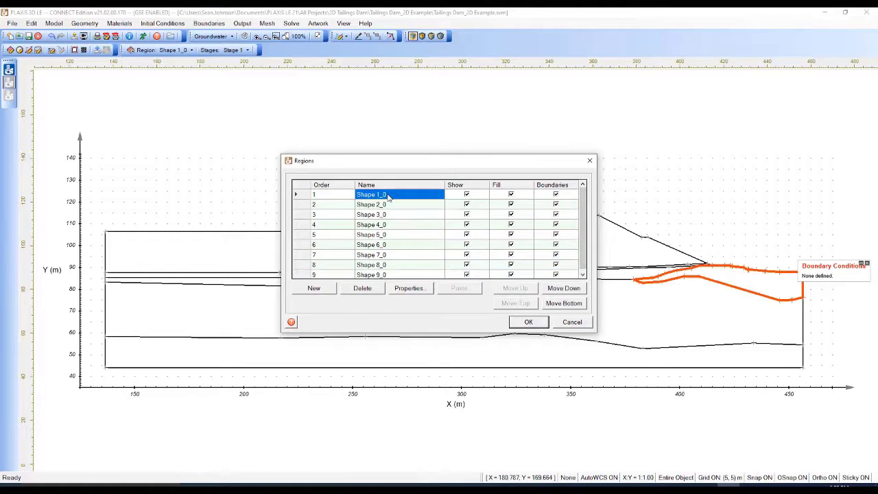
left_click(388, 196)
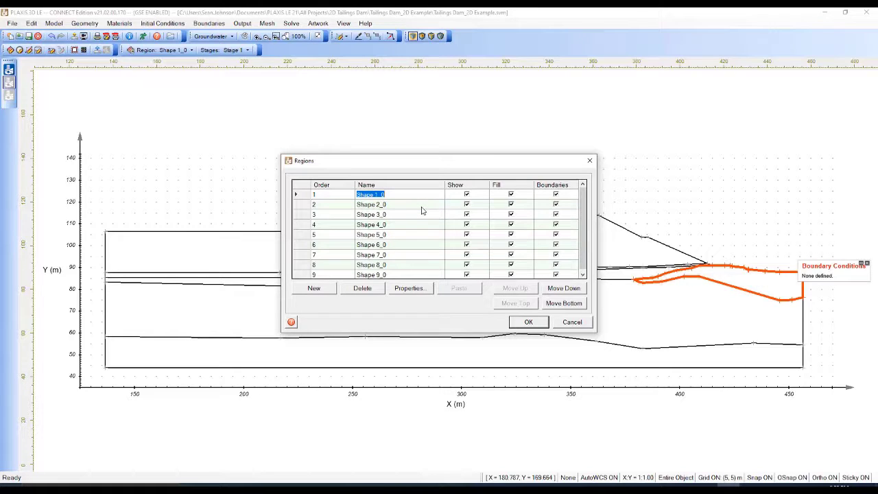
type("Sandy Silt 1")
key("Tab")
key("Tab")
key("Tab")
key("Tab")
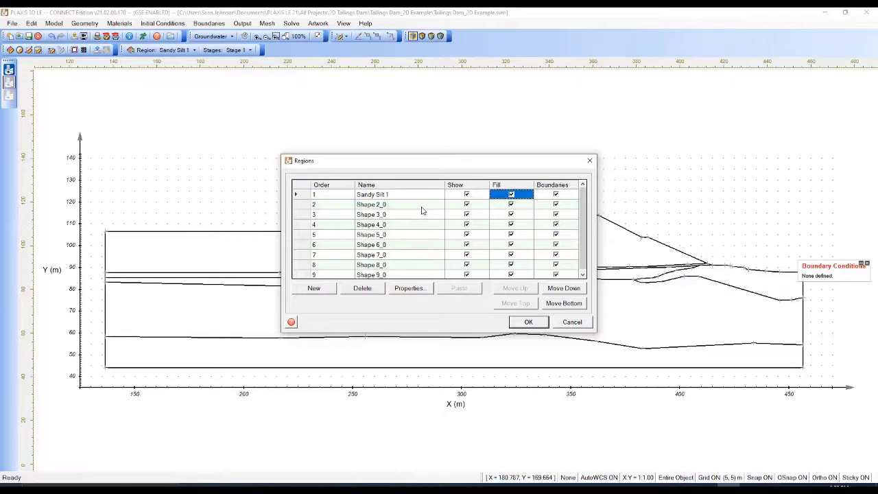
key("Tab")
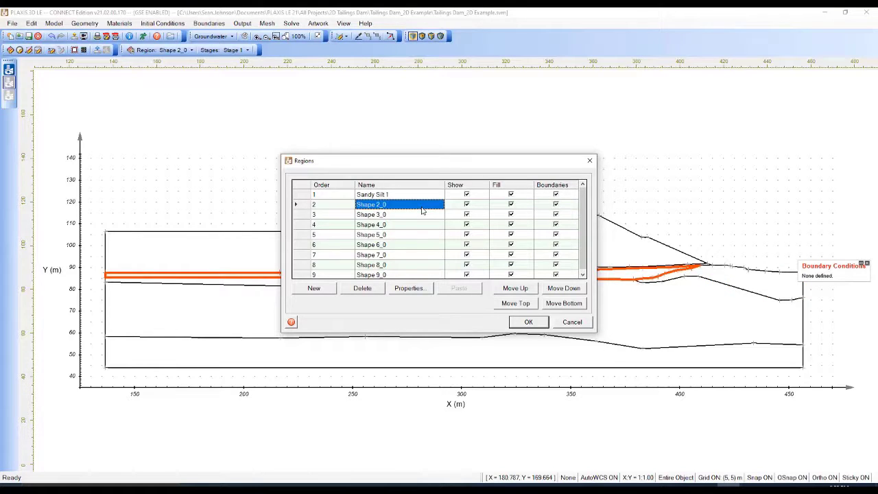
type("S")
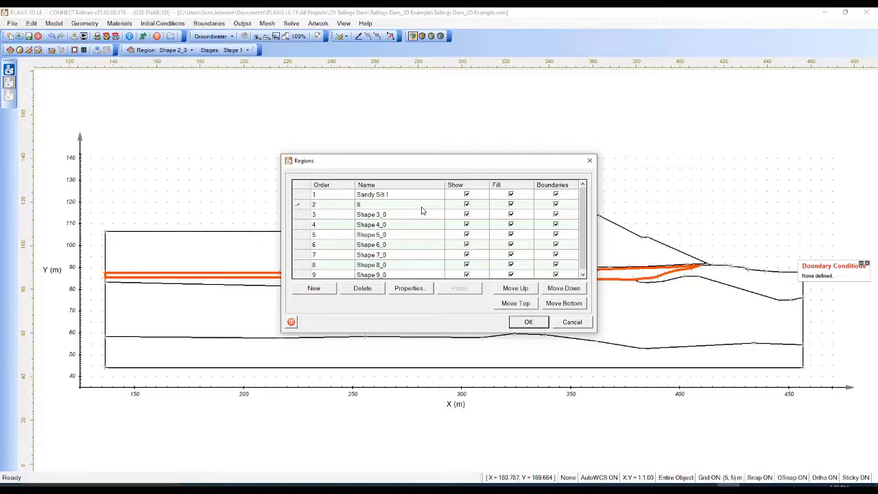
type("andy Loam")
key("Tab")
key("Tab")
key("Tab")
key("Tab")
key("Tab")
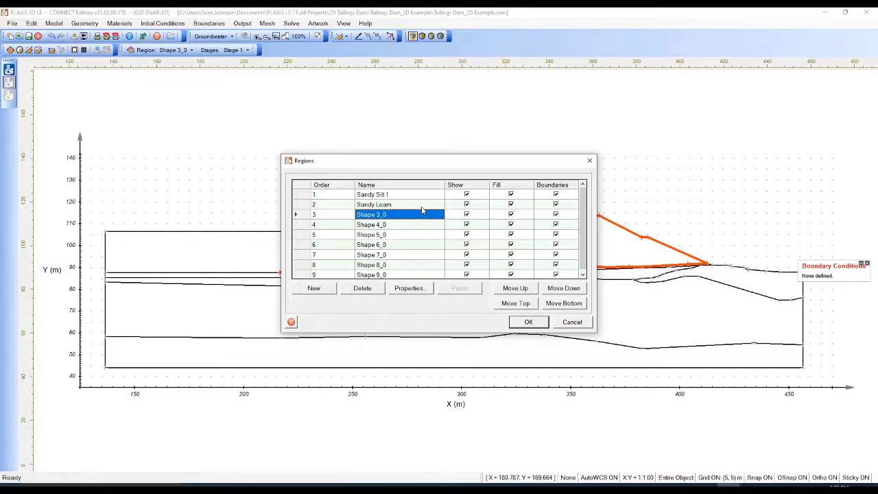
type("Earth")
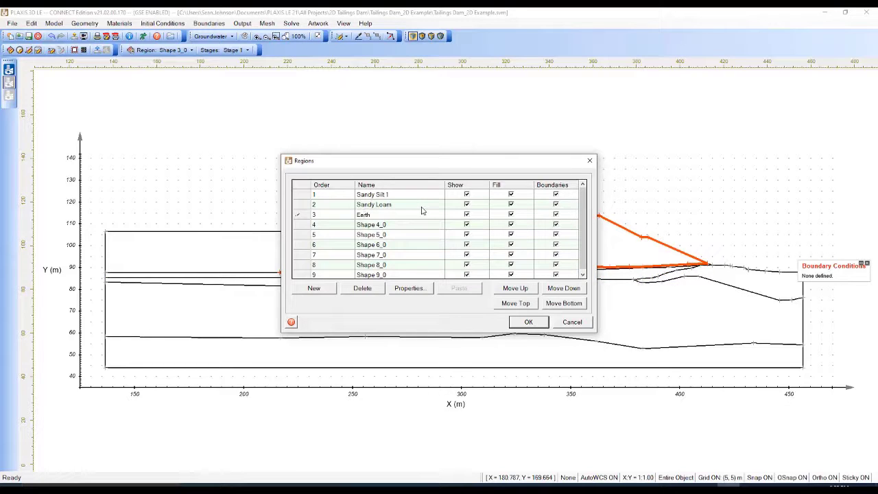
type(" Fill")
key("Tab")
key("Tab")
key("Tab")
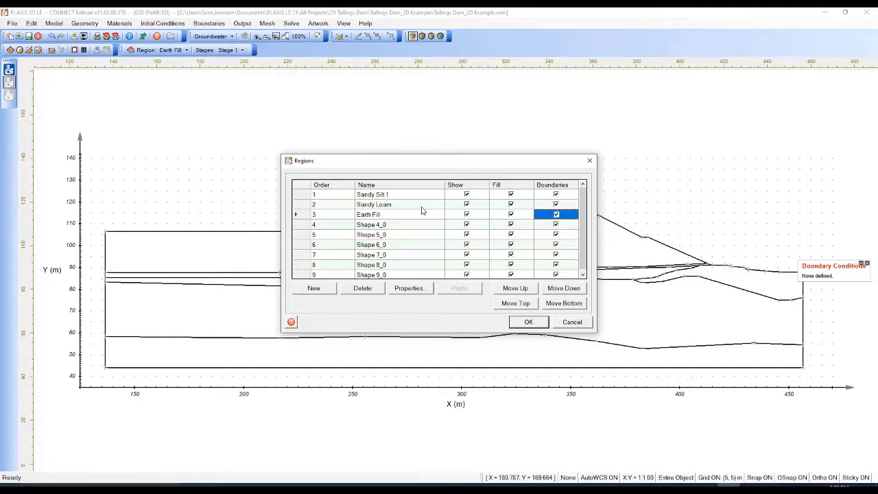
- Rename the remaining regions Silt, Ore Tailings, Core, Sandy Silt 2 and Bedrock, then save
key("Tab")
key("Tab")
type("S")
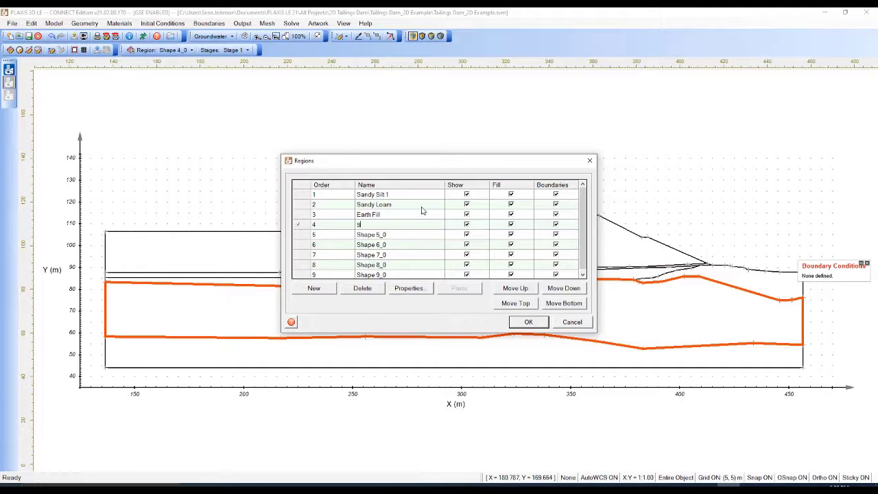
type("ilt")
key("Tab")
key("Tab")
key("Tab")
key("Tab")
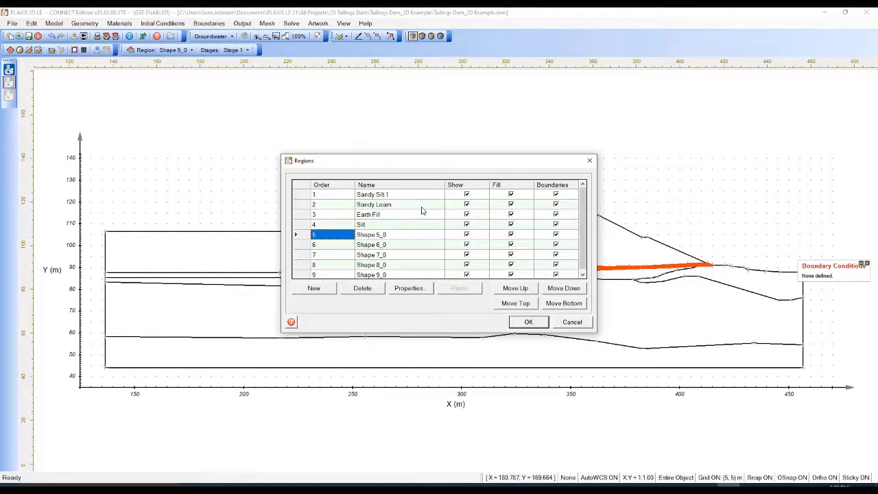
key("Tab")
key("BackSpace")
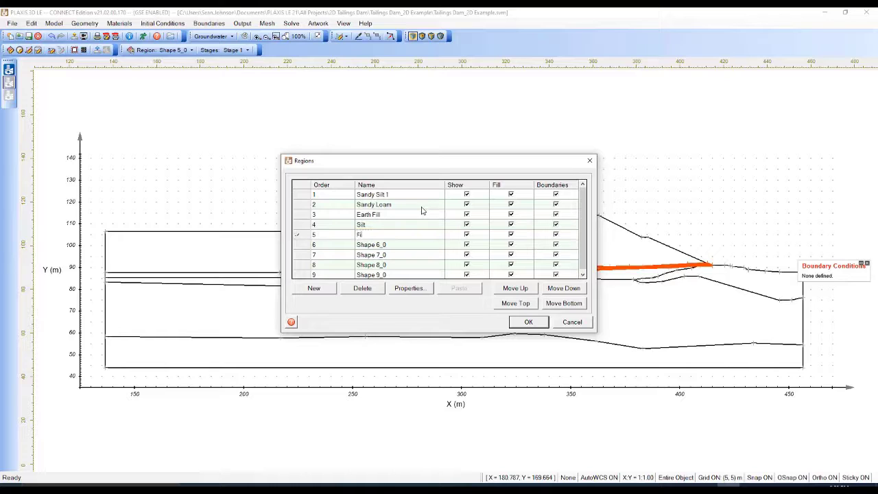
key("Tab")
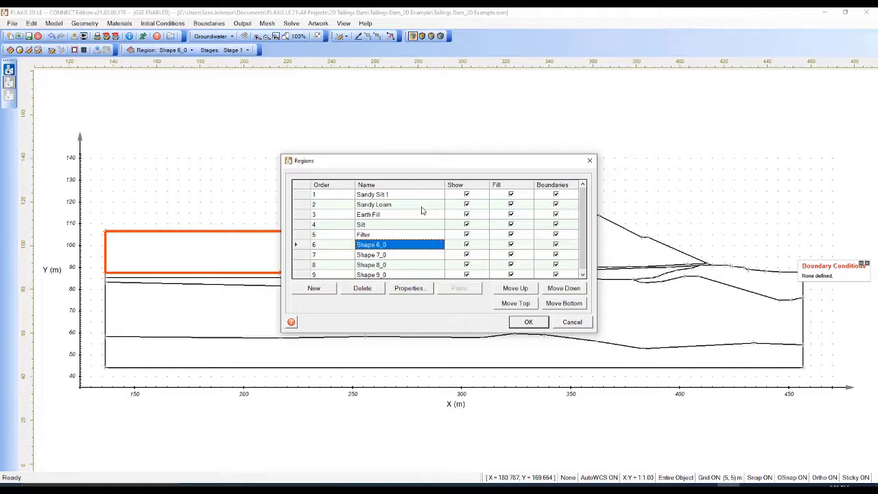
type("Ore")
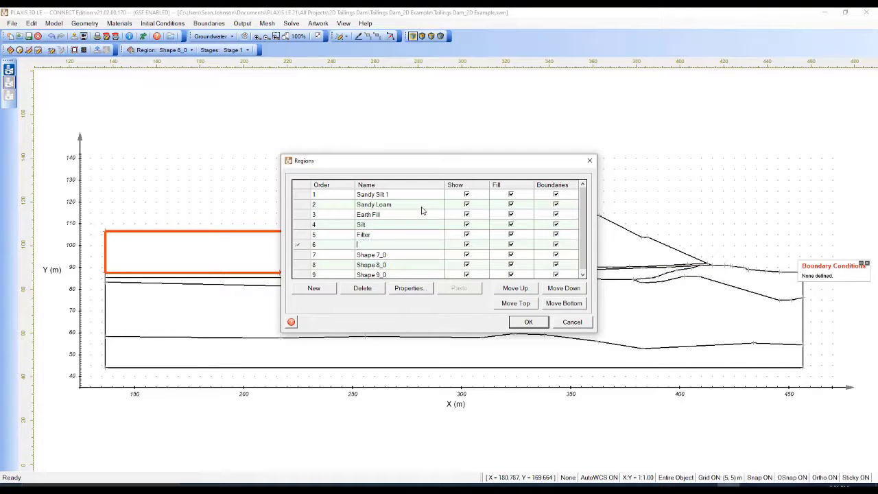
type(" Tailings")
key("Tab")
key("Tab")
key("Tab")
key("Tab")
key("Tab")
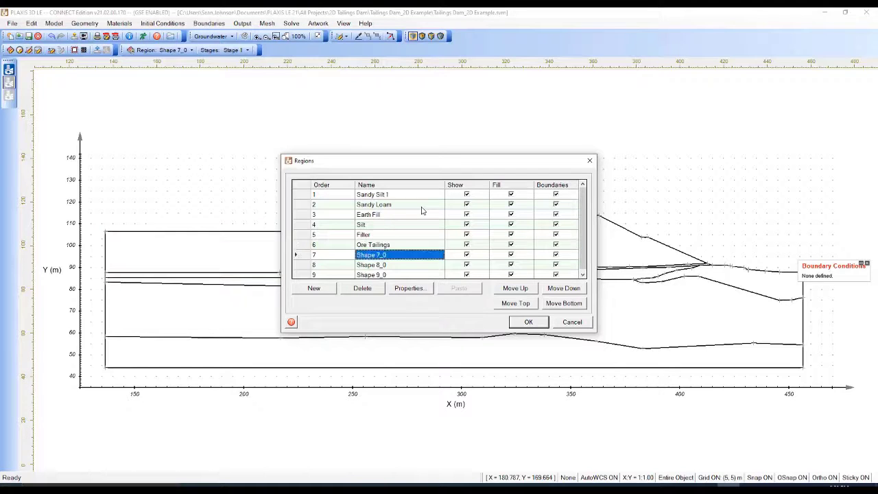
type("Core")
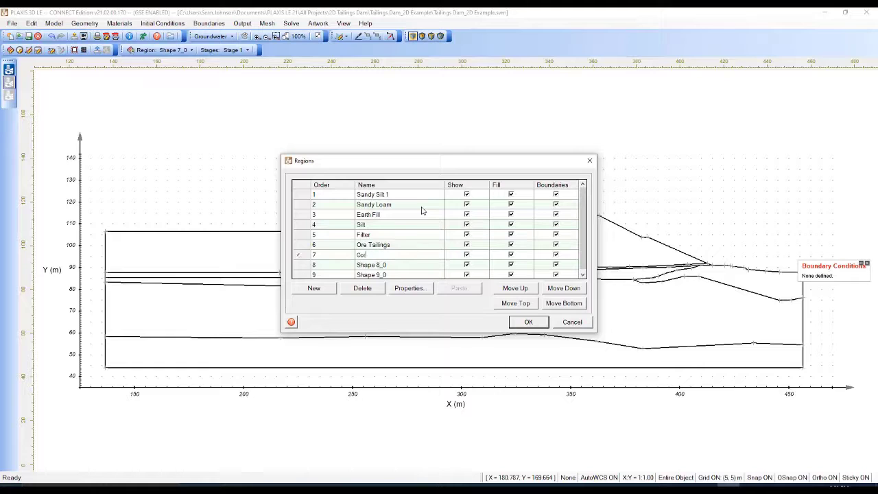
key("Tab")
key("Tab")
key("Tab")
key("Tab")
key("Tab")
type("S")
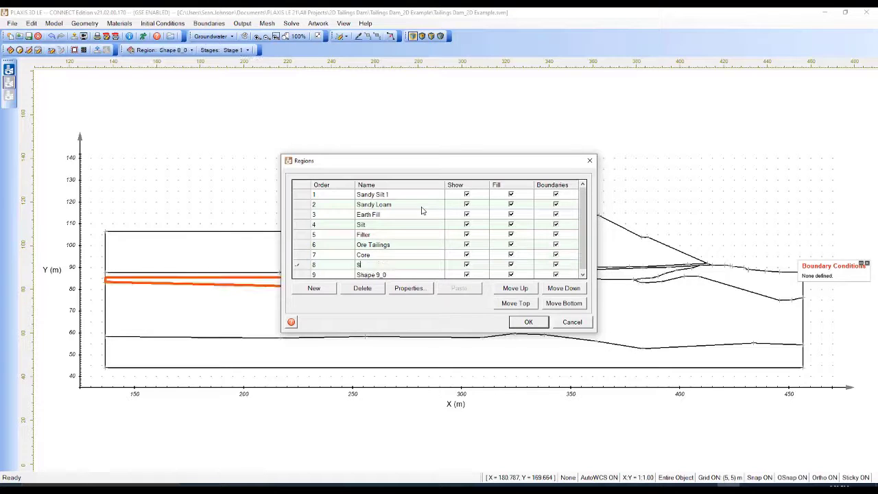
type("andy Silt 2")
key("Tab")
key("Tab")
key("Tab")
key("Tab")
key("Tab")
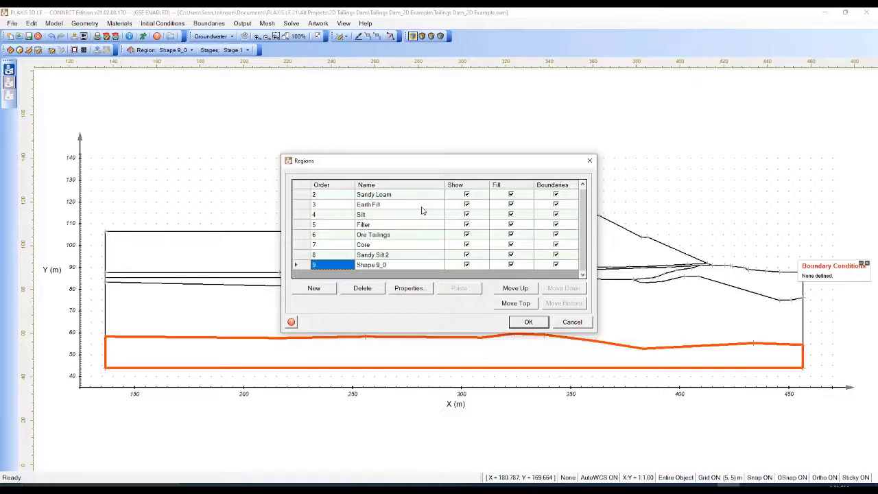
type("Bedrock")
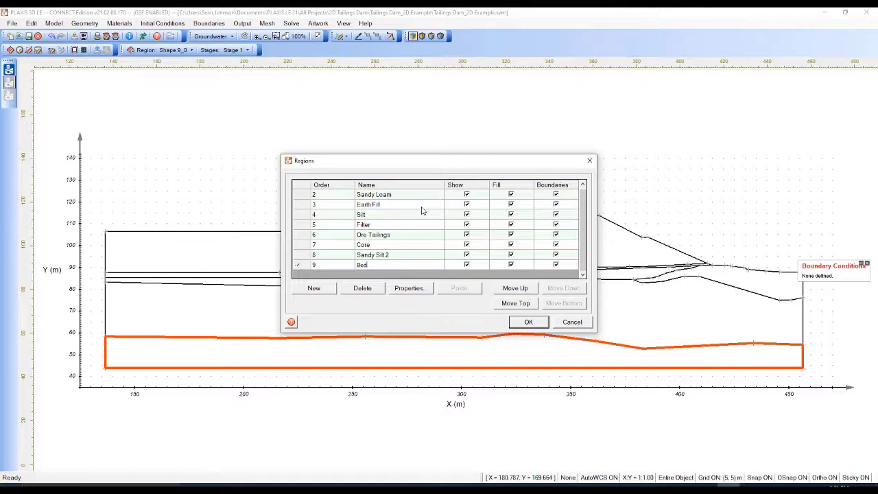
left_click(536, 325)
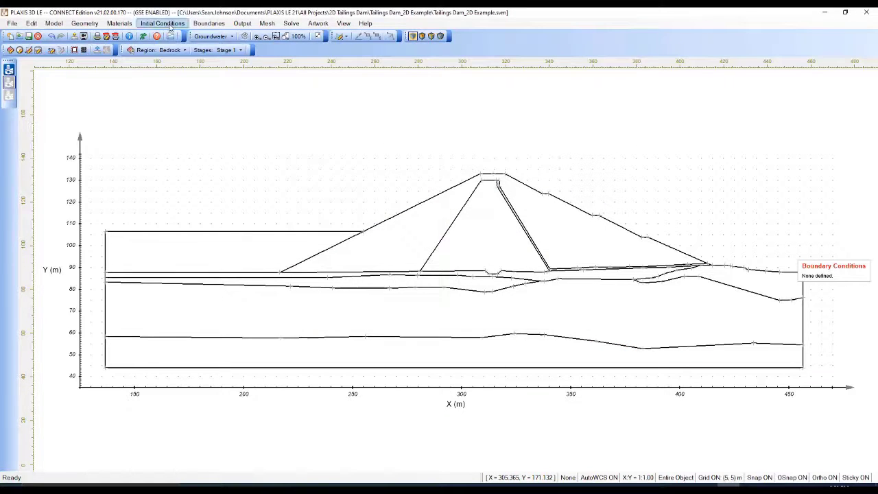
- Add a new Unsaturated material named Earth Fill in the Materials Manager
left_click(130, 24)
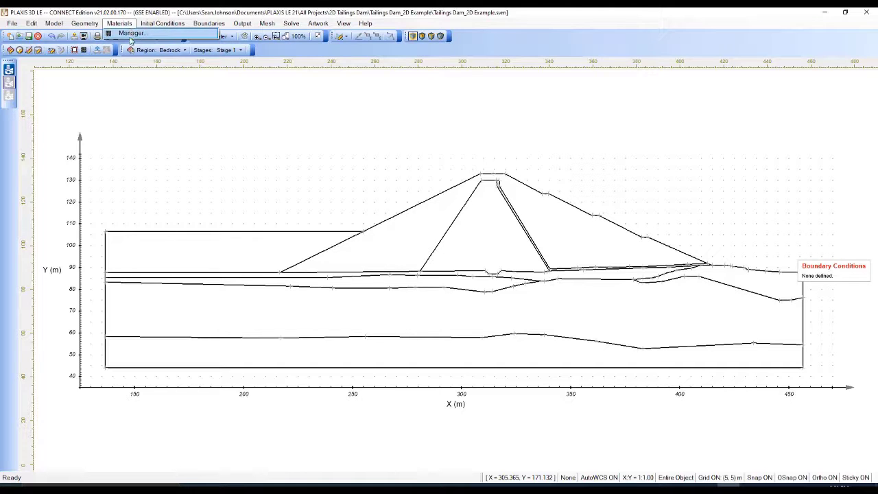
left_click(131, 35)
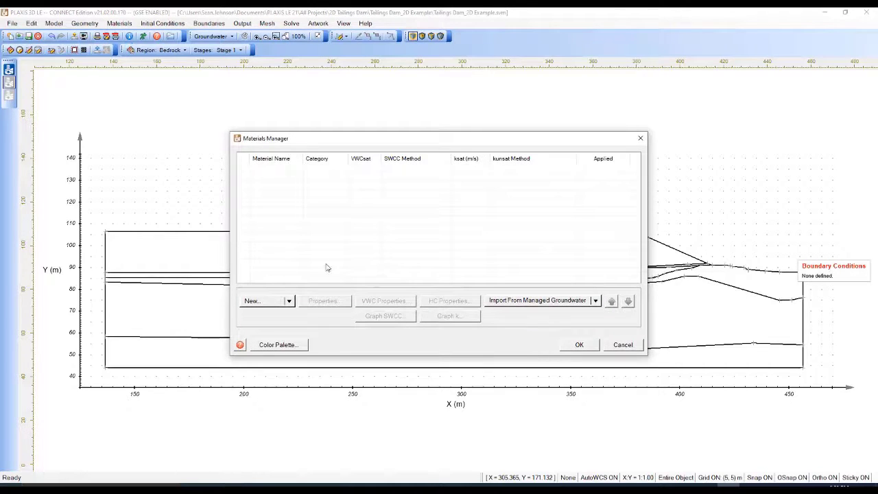
left_click(254, 301)
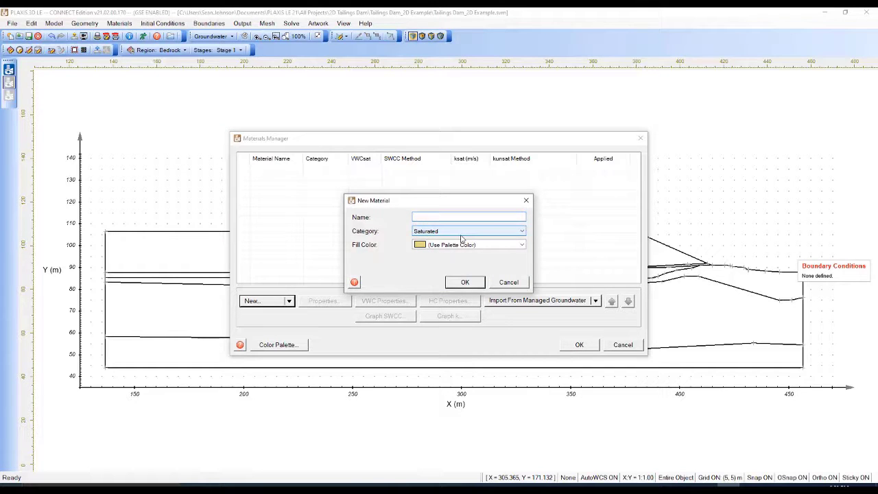
type("Earth R")
type("ill")
left_click(480, 231)
left_click(463, 248)
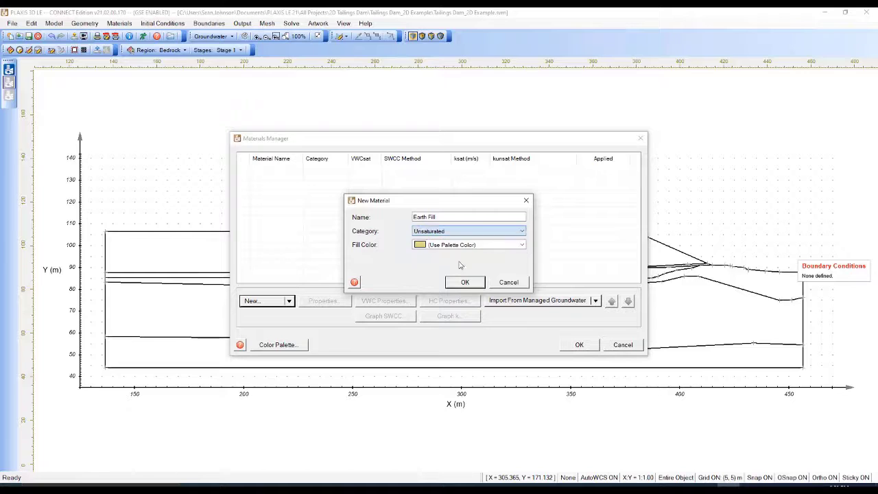
left_click(464, 282)
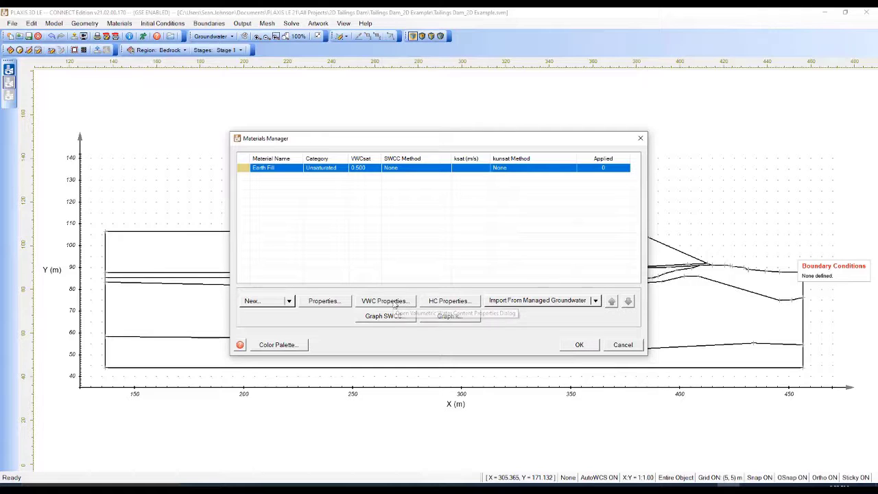
- Set Earth Fill's saturated VWC to 0.368 with a Fredlund and Xing fit sourced from data
left_click(394, 304)
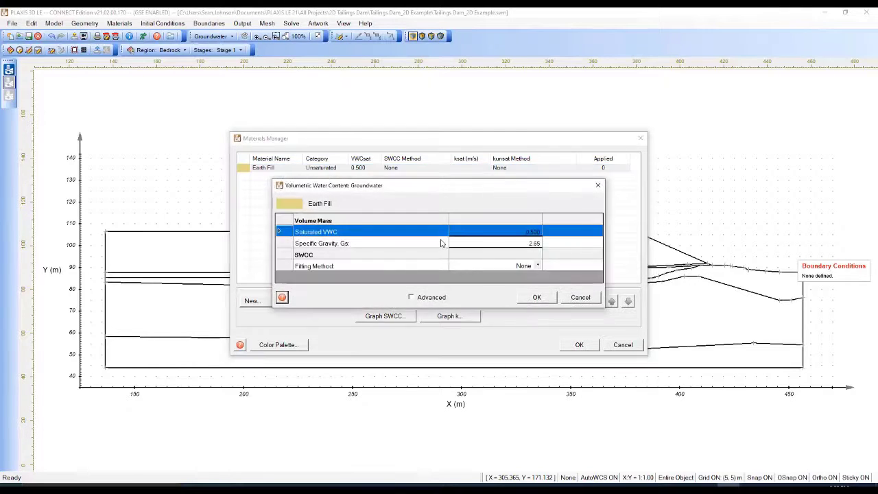
left_click(521, 234)
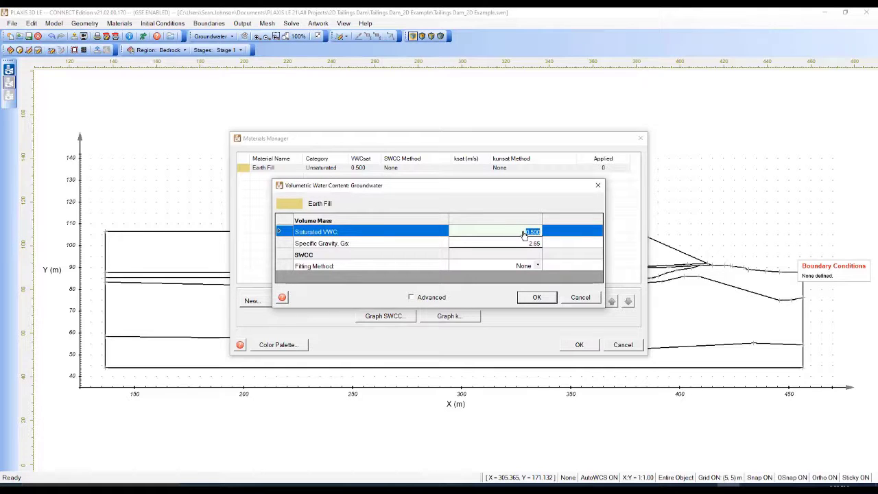
type("0.36")
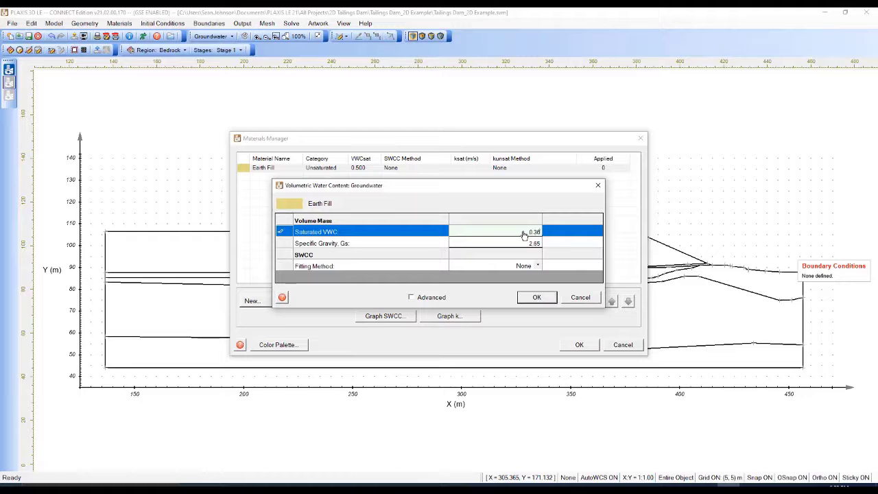
type("8")
left_click(538, 266)
left_click(524, 286)
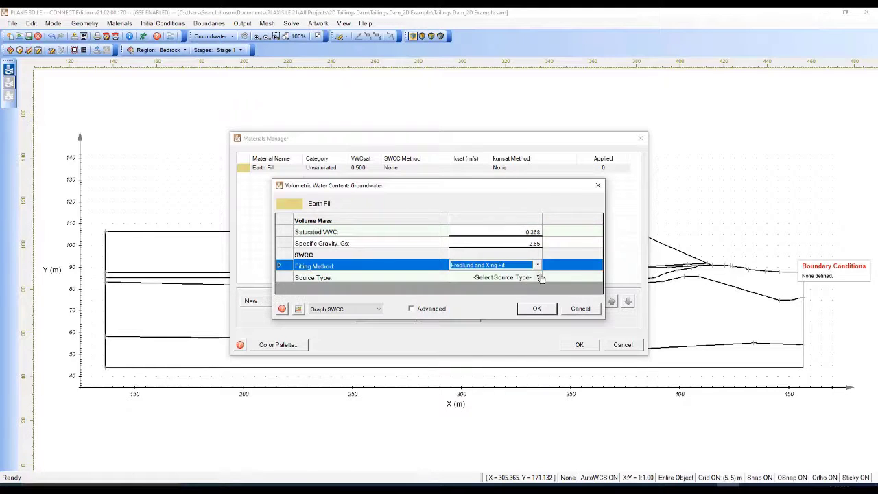
left_click(537, 277)
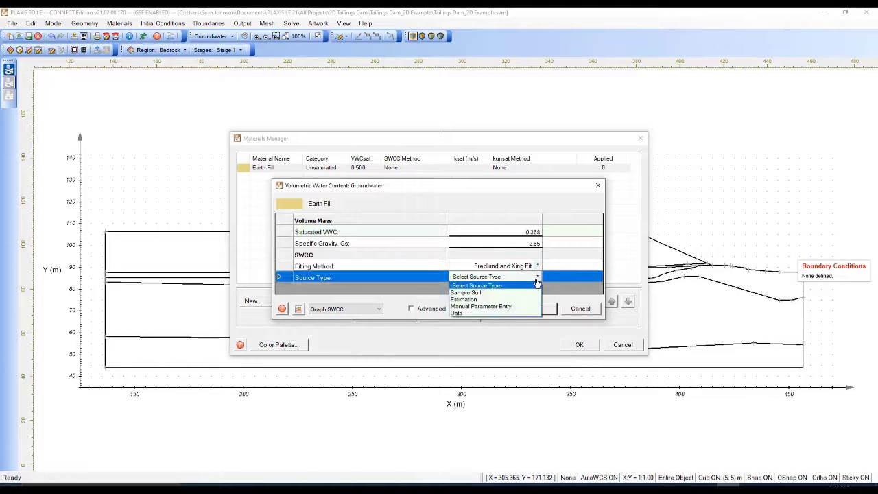
left_click(505, 312)
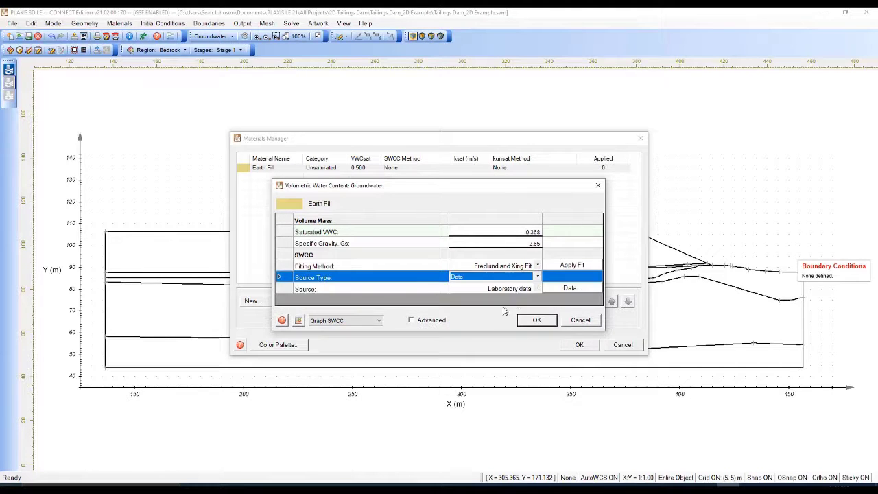
left_click(568, 288)
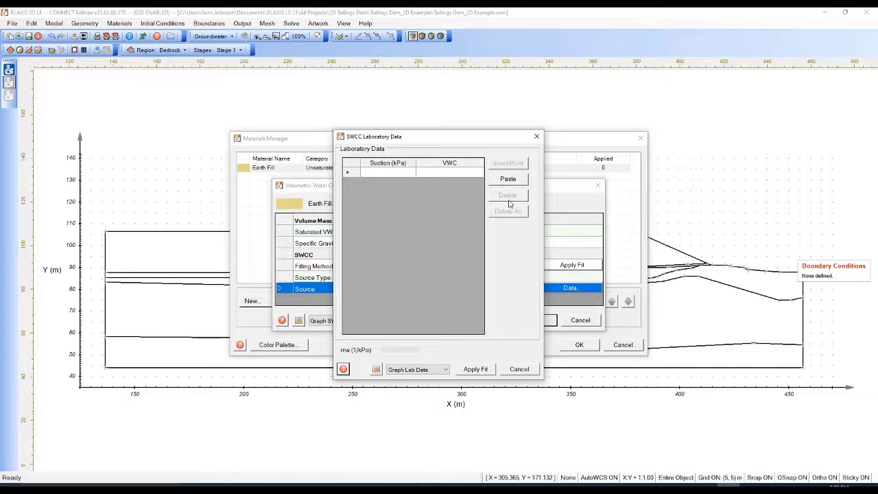
- Enter the first two SWCC points: 0.589 kPa at 0.368 and 3.306 kPa at 0.367
left_click(399, 175)
left_click(400, 175)
type("0")
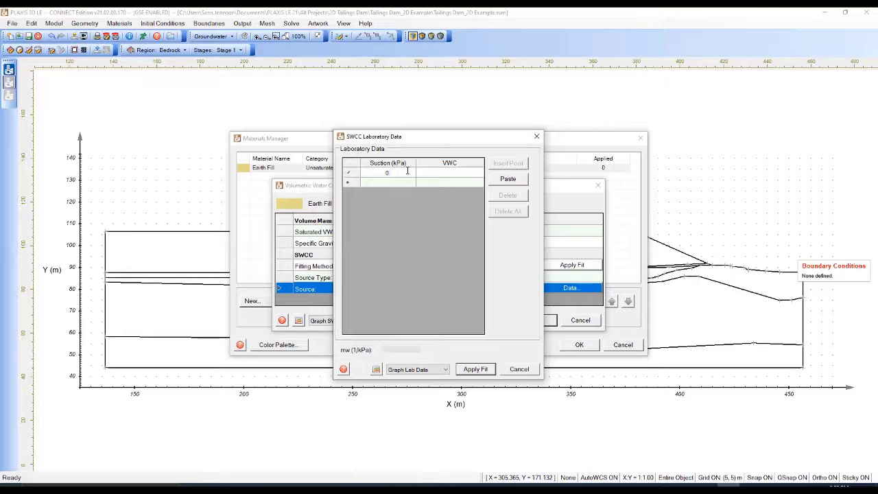
type(".5")
type("89")
left_click(464, 175)
left_click(464, 176)
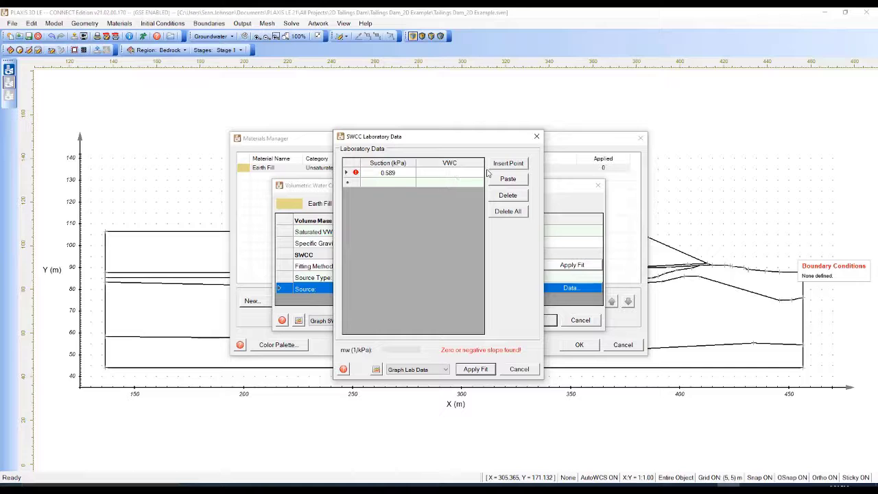
type("0.30")
type("68")
left_click(403, 185)
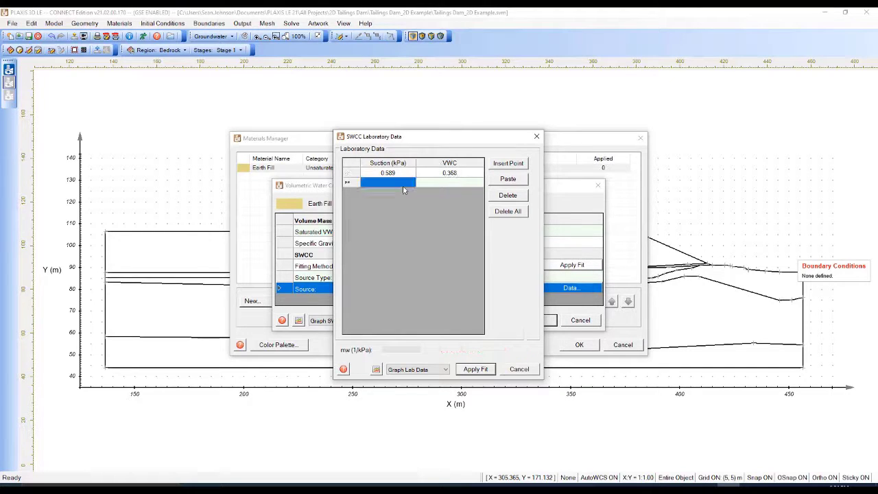
left_click(403, 185)
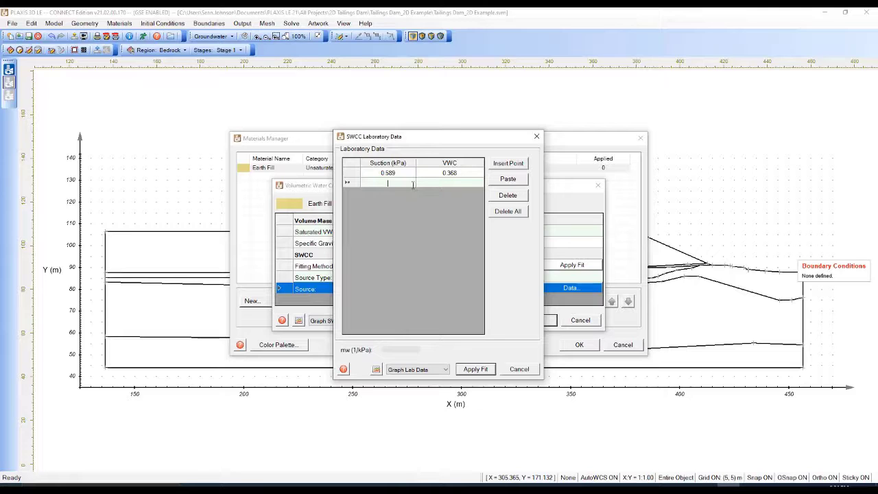
type("3")
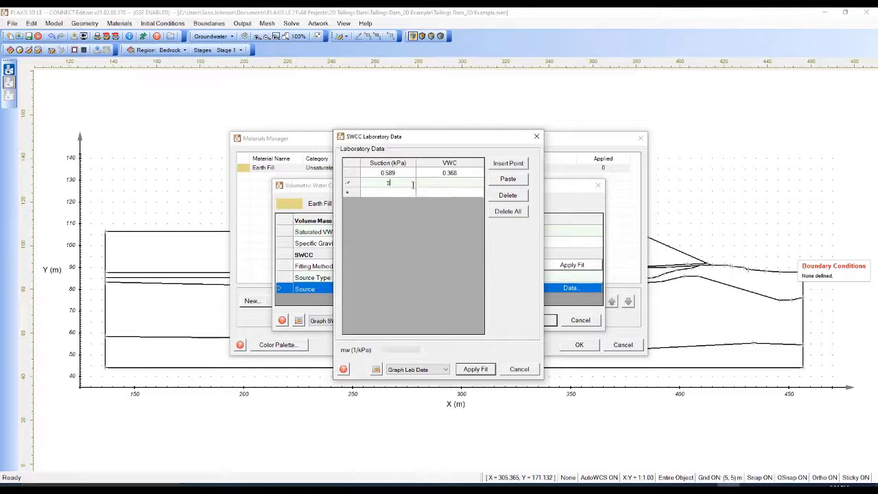
type(".306")
left_click(451, 188)
left_click(452, 187)
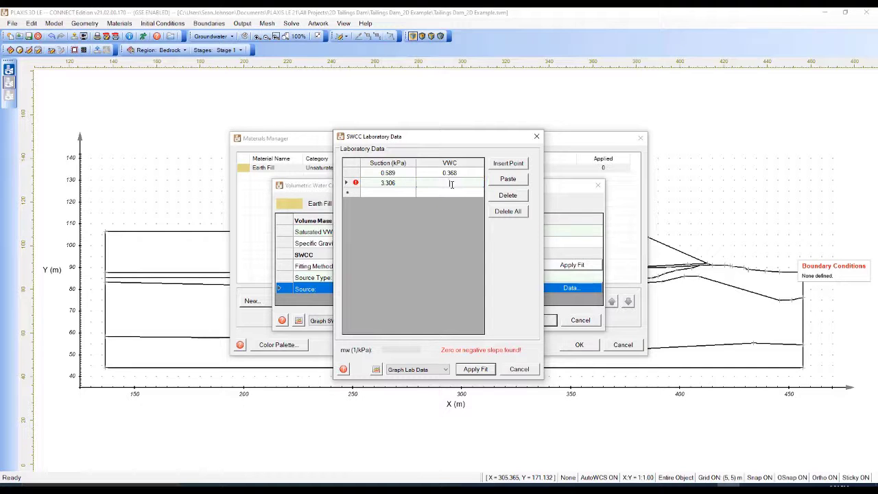
type("0.36")
type("7")
- Enter the SWCC points 20.01/0.243, 50.03/0.195, 90.06/0.156 and 150.1/0.154 (kPa/VWC)
left_click(397, 194)
left_click(397, 195)
type("20.01")
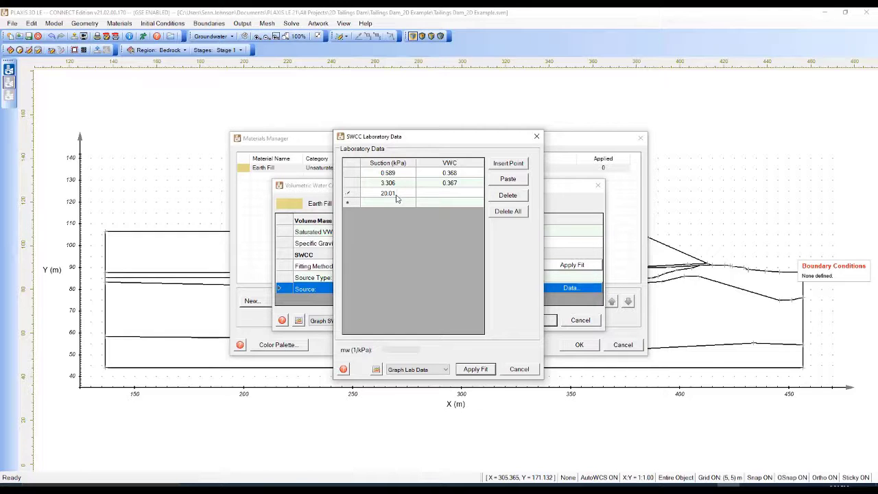
key("Tab")
type("0.243")
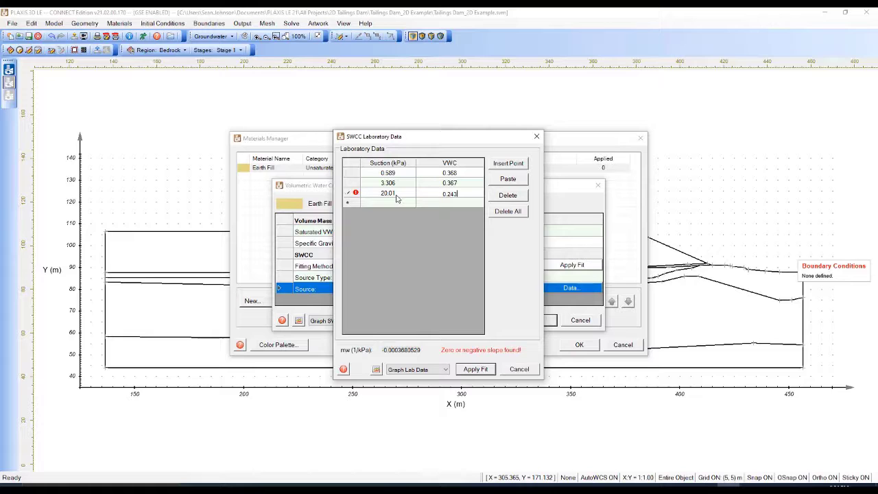
key("Tab")
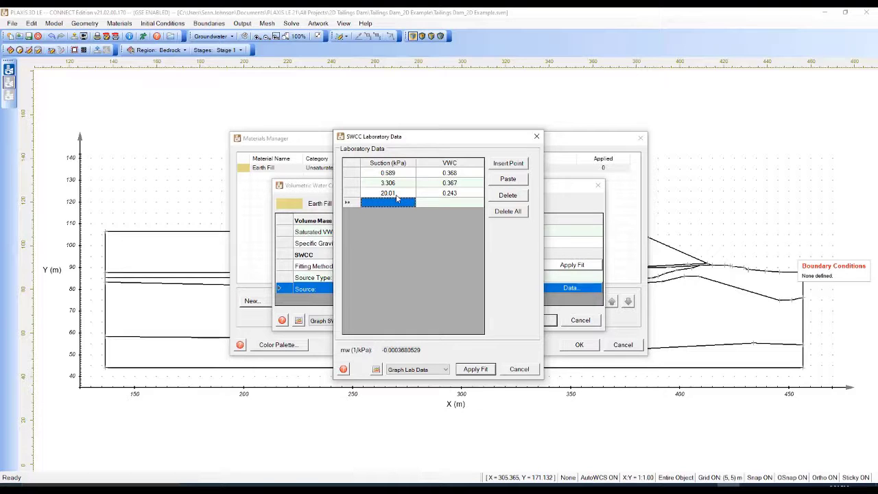
type("50.03")
key("Tab")
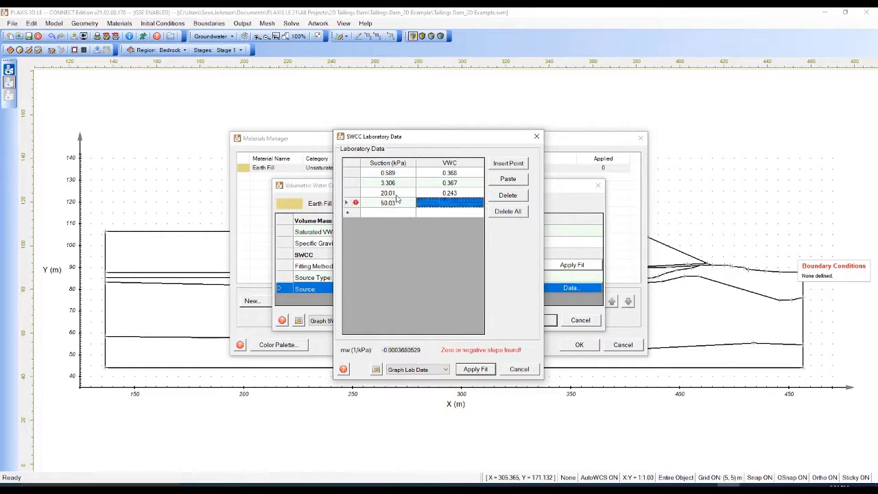
type("0")
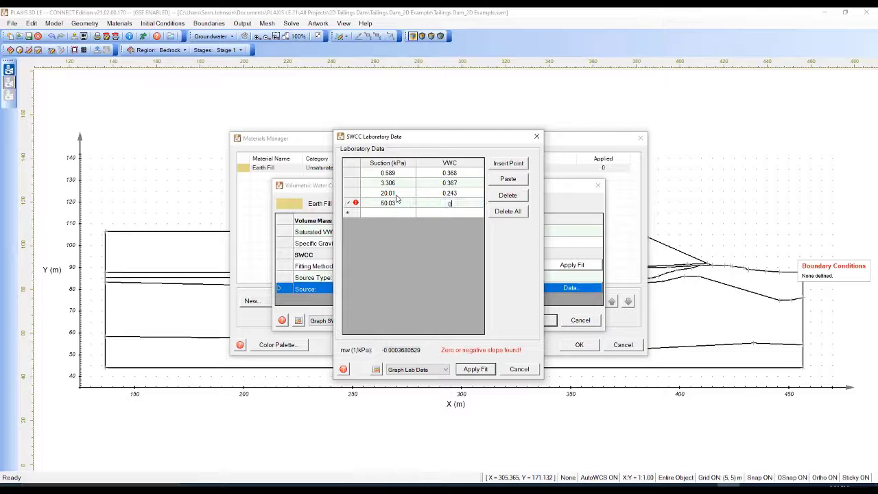
type(".195")
key("Tab")
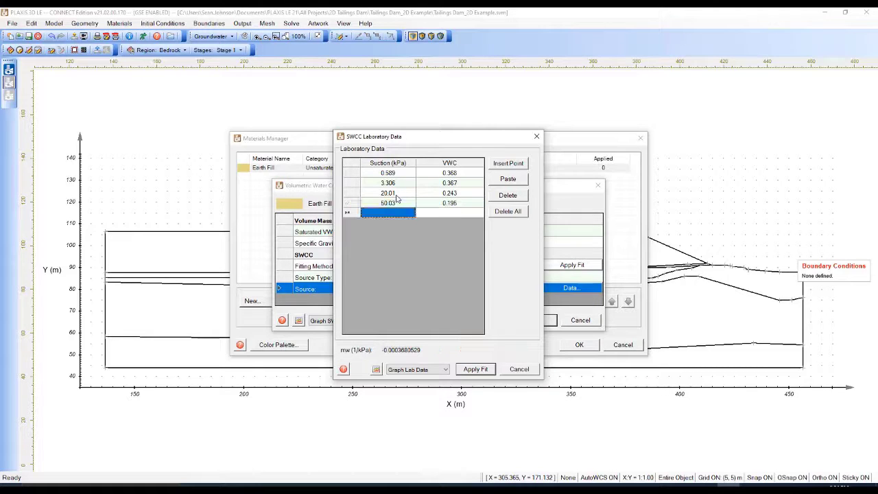
type("90.06")
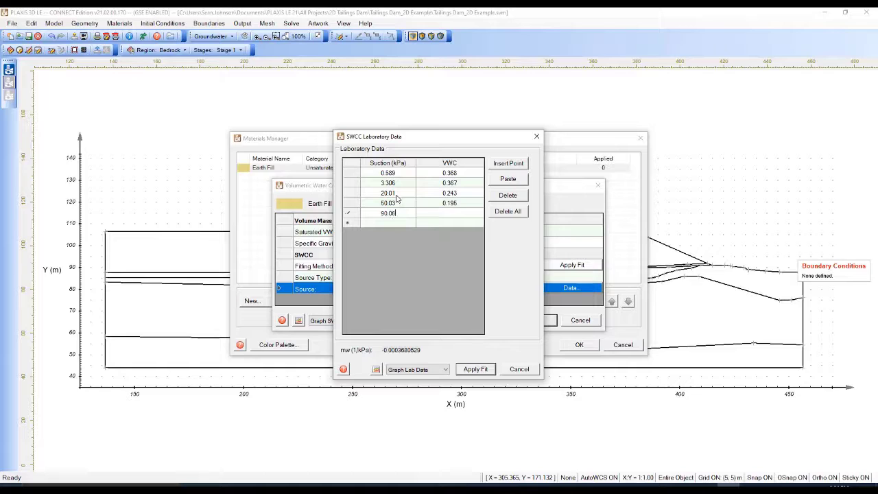
key("Tab")
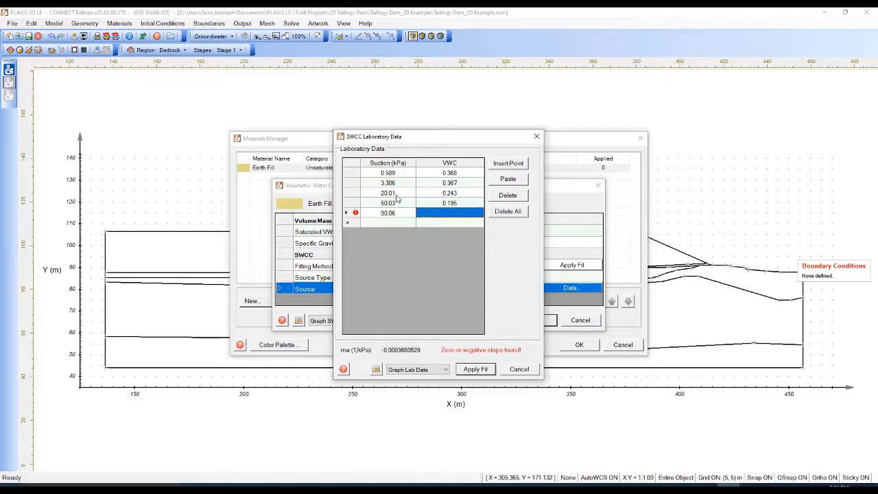
type("0.156")
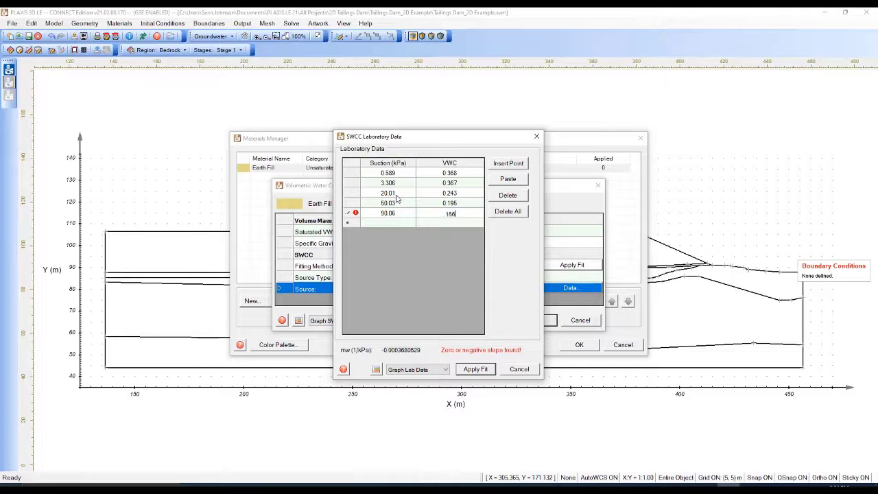
key("Tab")
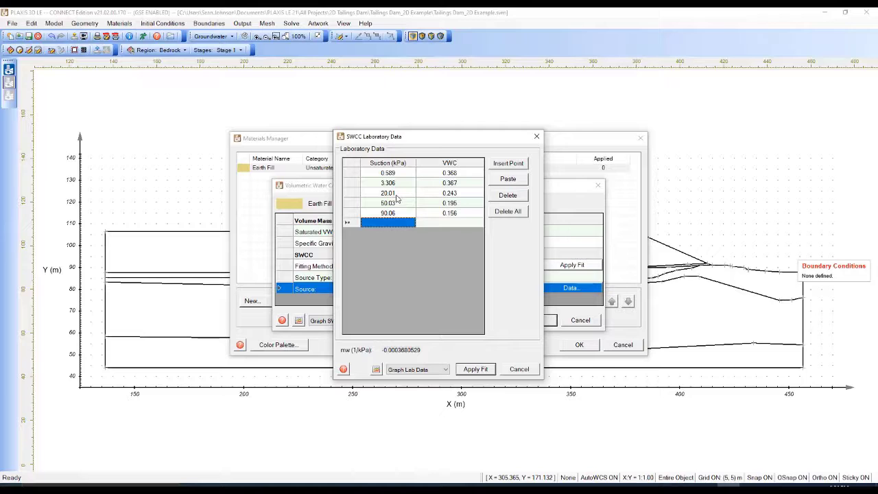
type("150.1")
key("Tab")
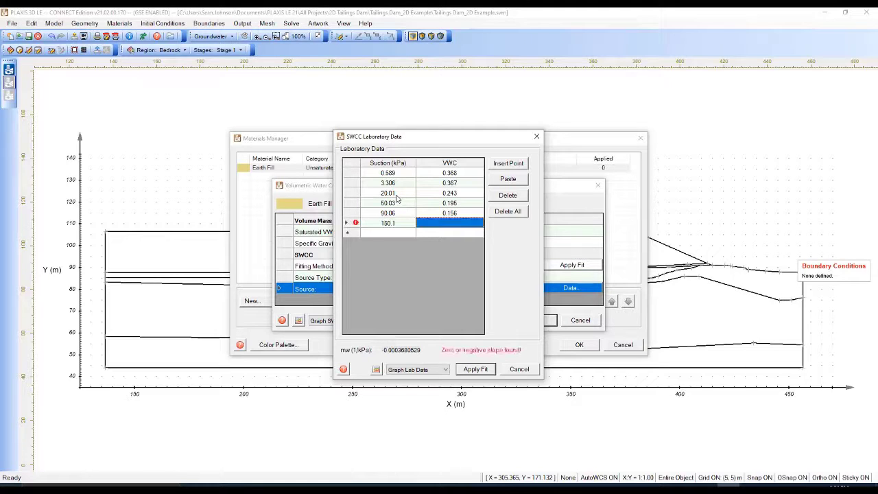
type("0.154")
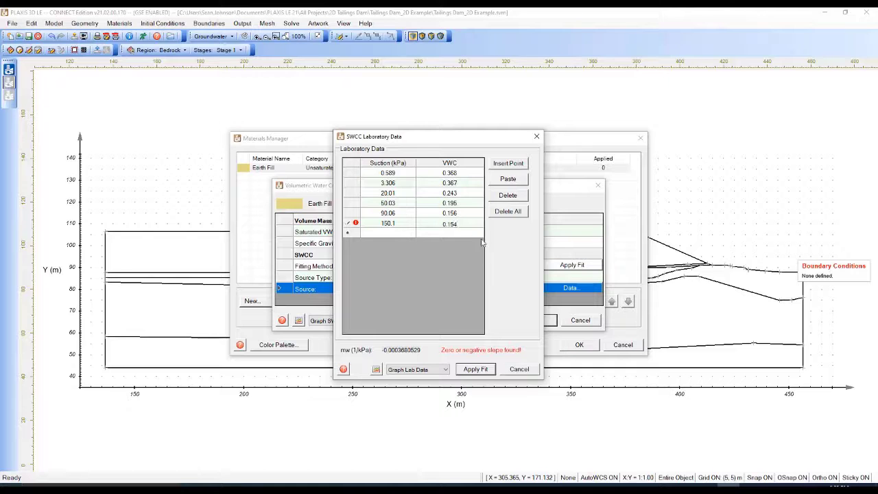
- Apply the Fredlund and Xing fit (R² 0.9965), review the SWCC graph, and accept the VWC properties
left_click(480, 368)
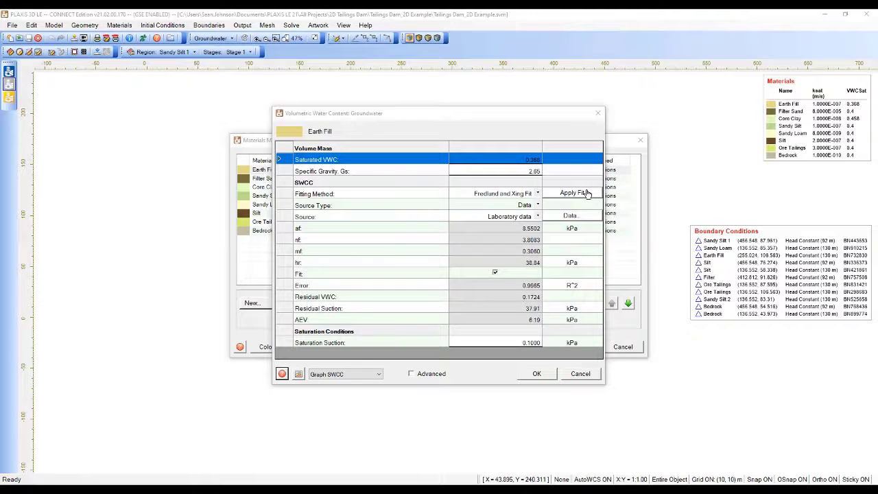
left_click(587, 193)
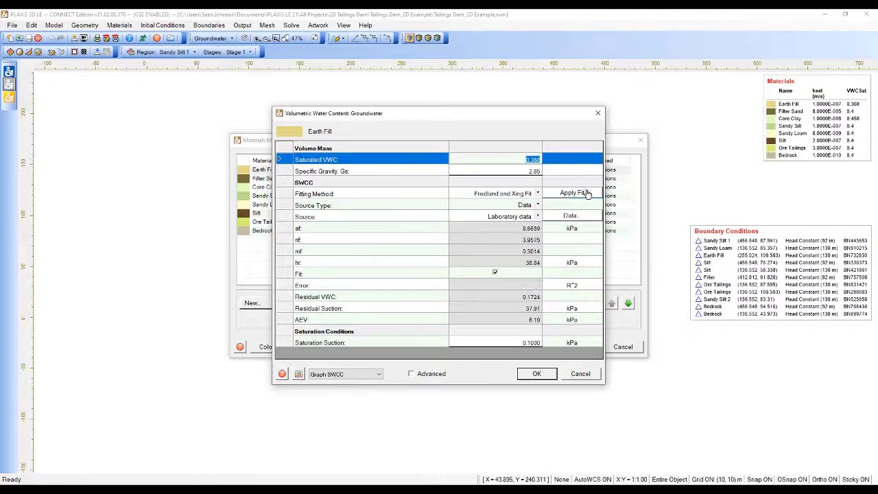
left_click(298, 374)
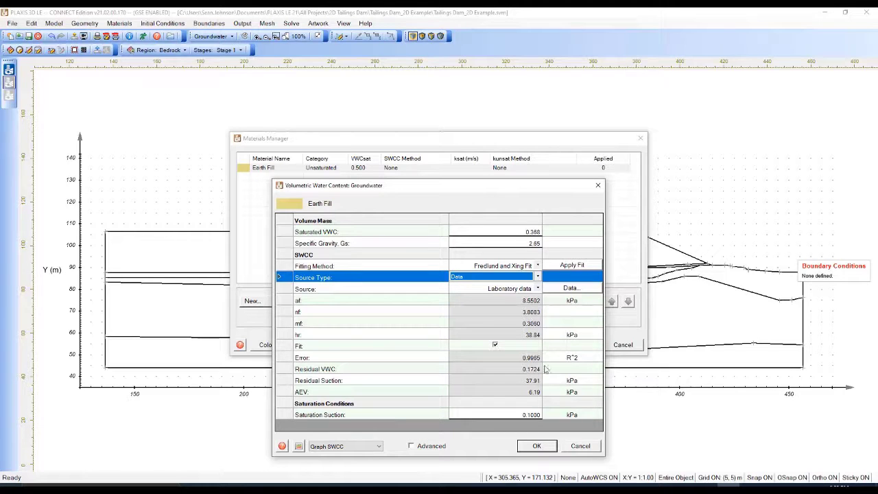
left_click(534, 447)
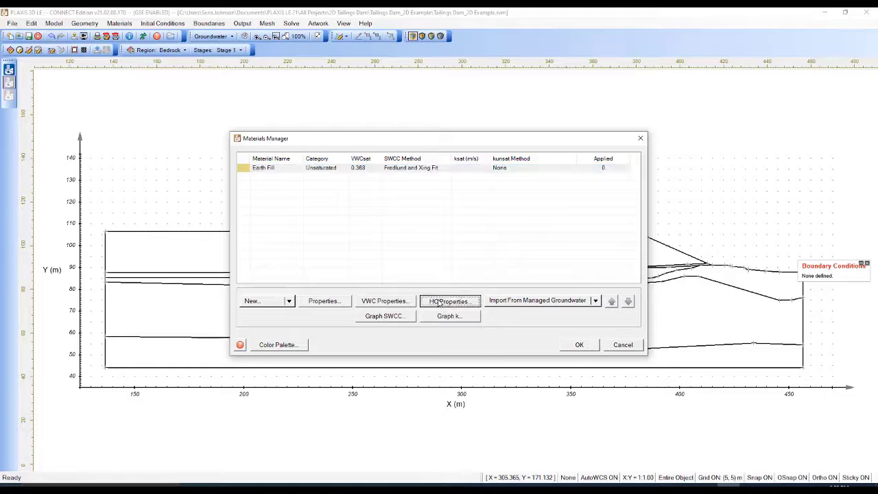
- Give Earth Fill a constant saturated hydraulic conductivity of 1e-7 m/s
left_click(439, 303)
left_click(495, 253)
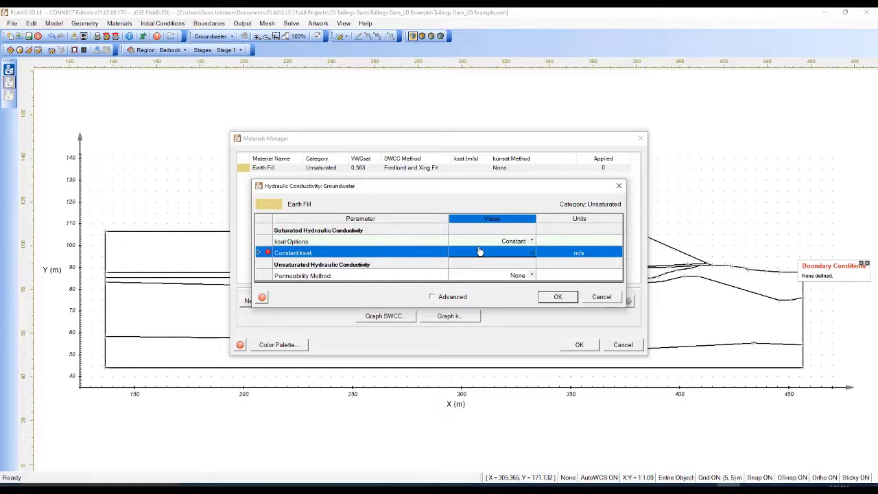
left_click(479, 252)
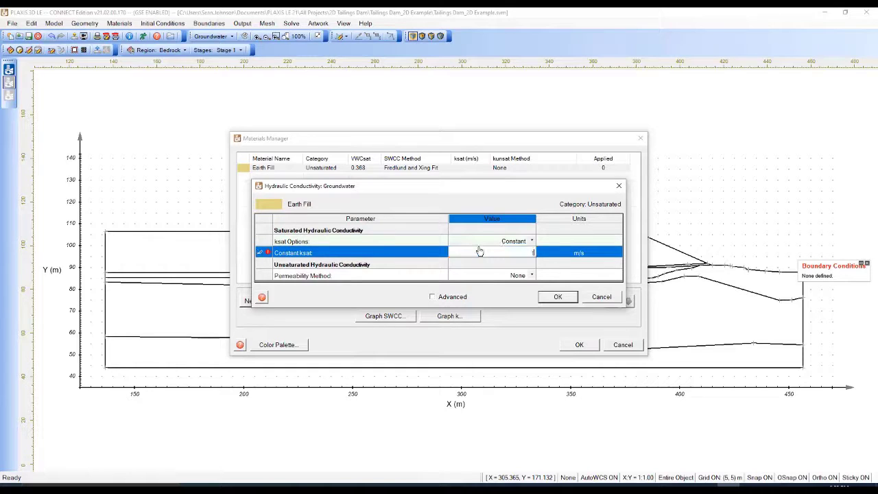
type("1e-7")
key("Return")
- Use Modified Campbell Estimation with the Sandy Loam p preset and k minimum 1e-9
left_click(531, 277)
left_click(532, 275)
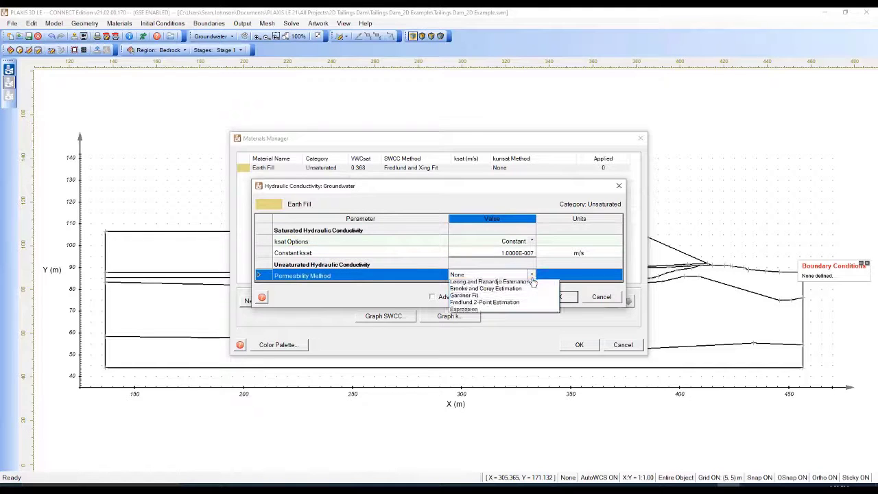
left_click(525, 304)
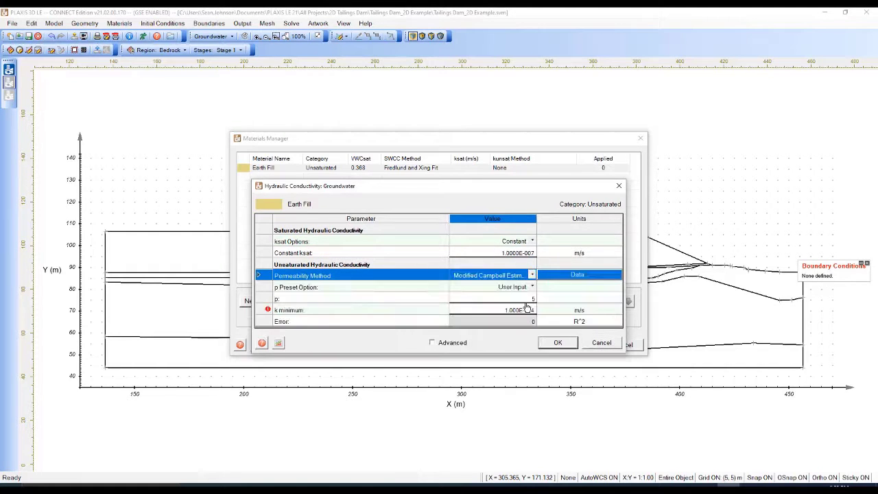
left_click(529, 299)
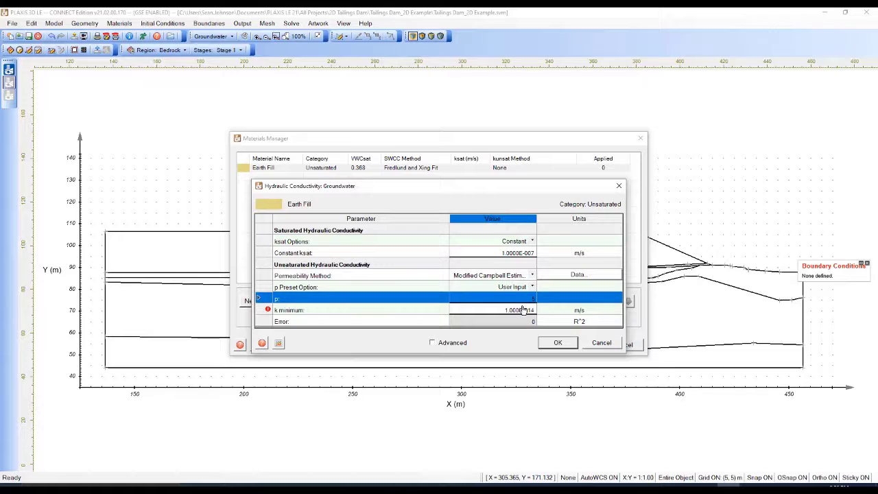
left_click(527, 311)
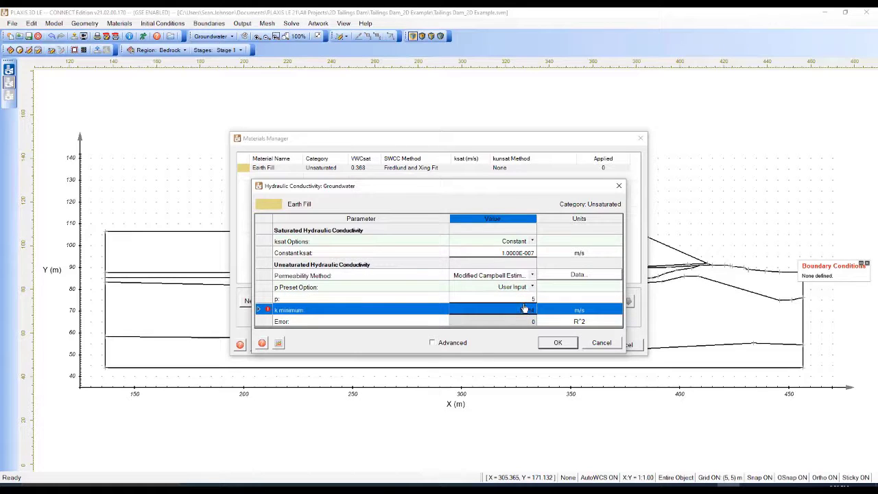
left_click(529, 311)
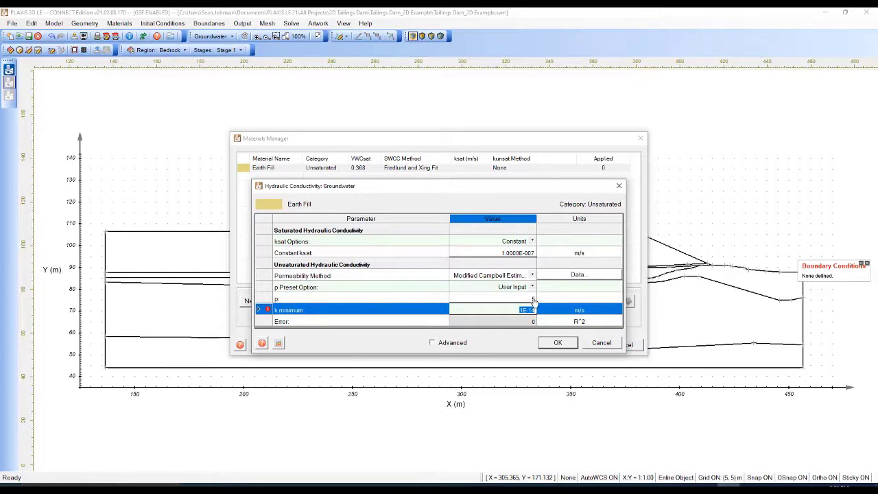
left_click(533, 287)
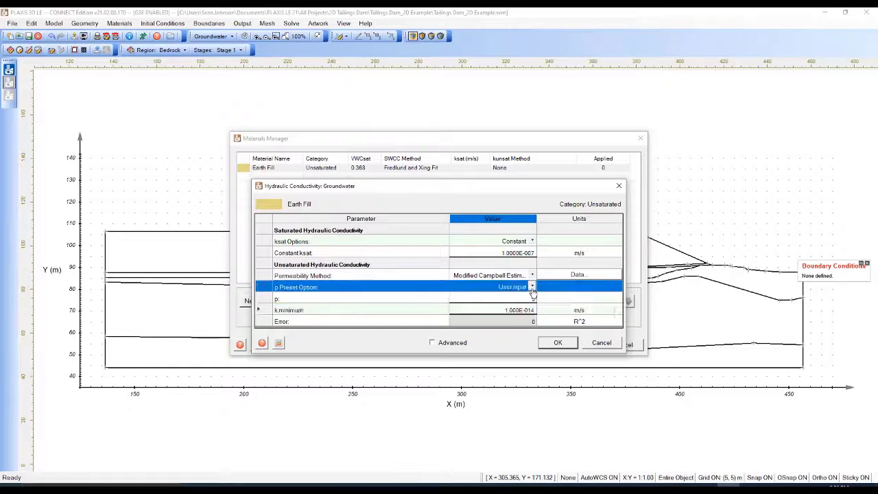
left_click(533, 287)
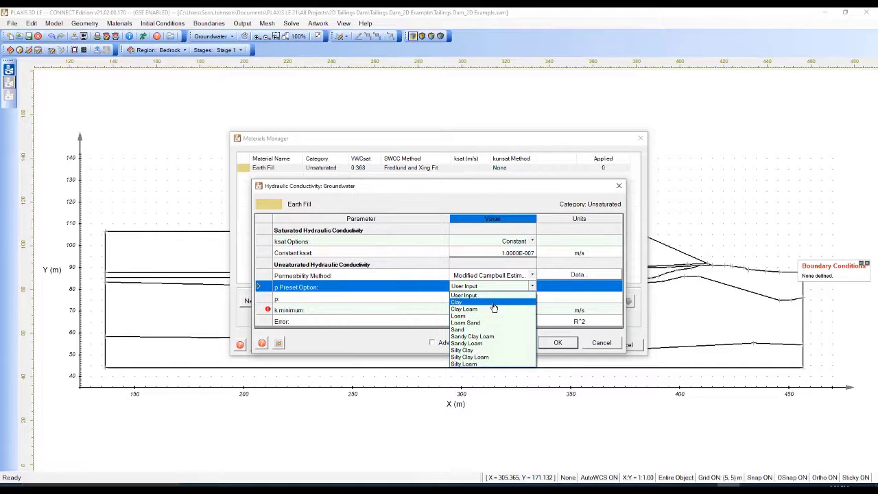
left_click(495, 348)
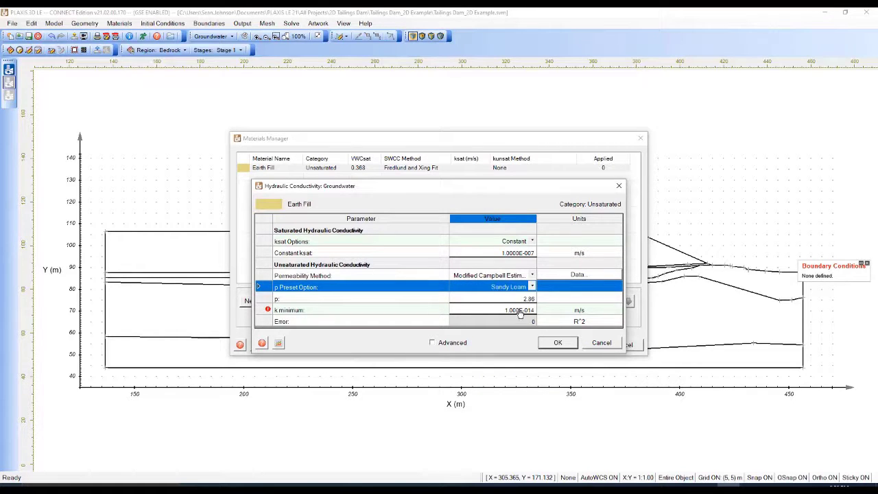
left_click(519, 312)
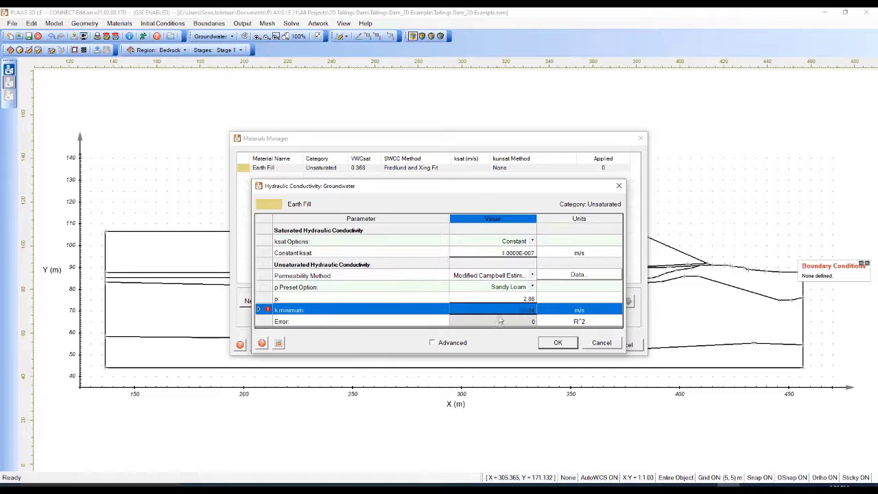
type("1e-9")
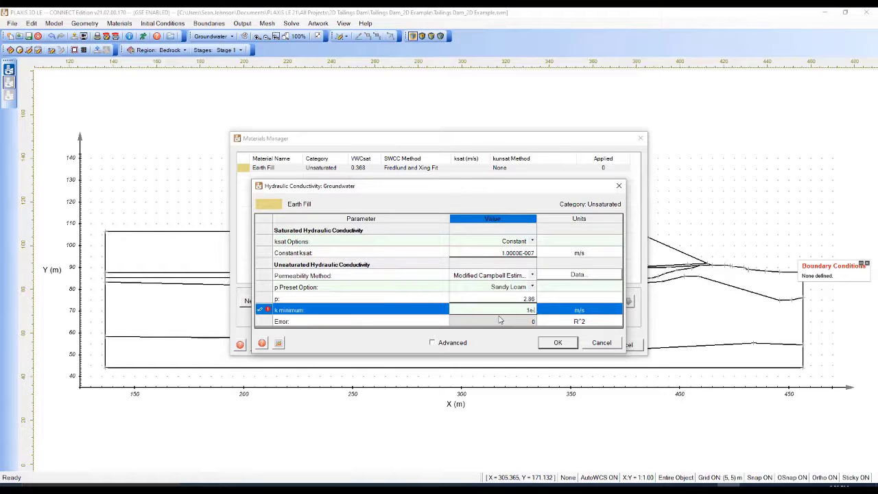
left_click(553, 343)
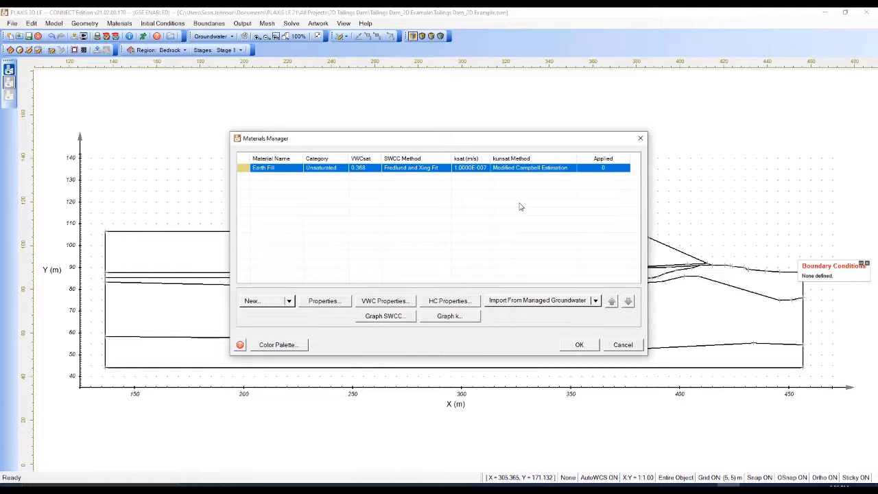
- Create a Filter Sand material with a saturated VWC of 0.400
left_click(271, 301)
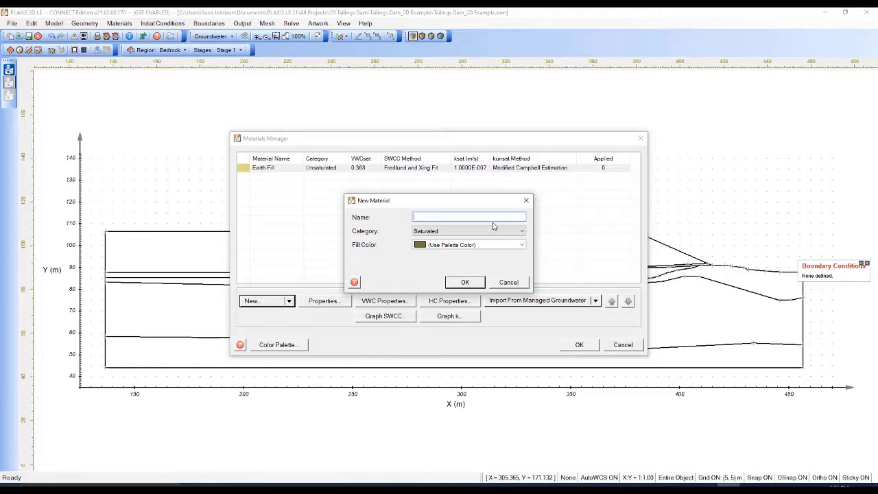
type("Filter Sand")
left_click(463, 284)
left_click(369, 301)
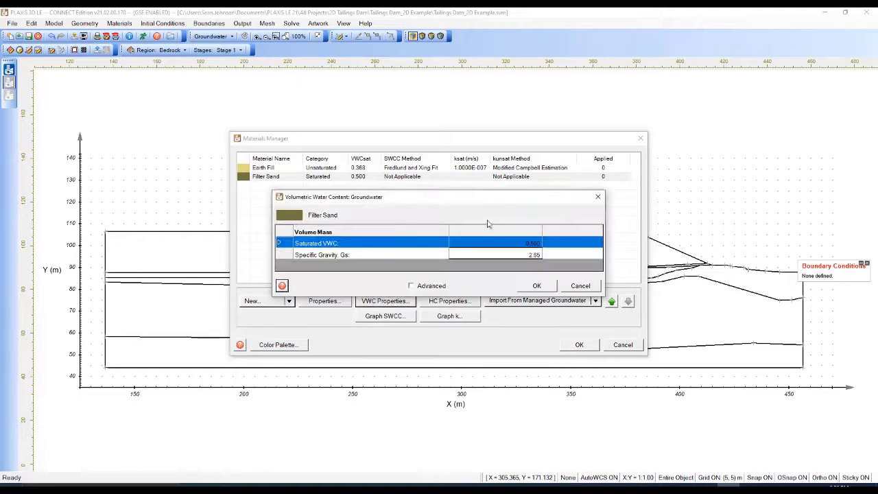
left_click(488, 244)
type("0.4")
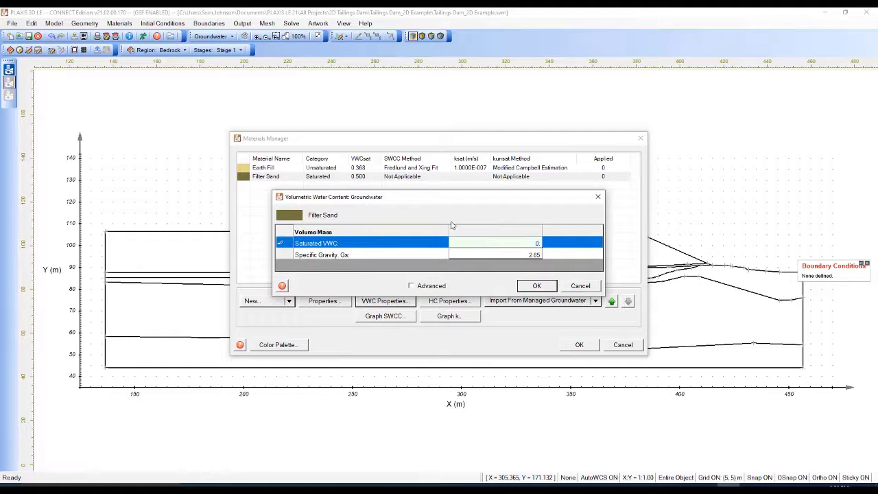
left_click(537, 285)
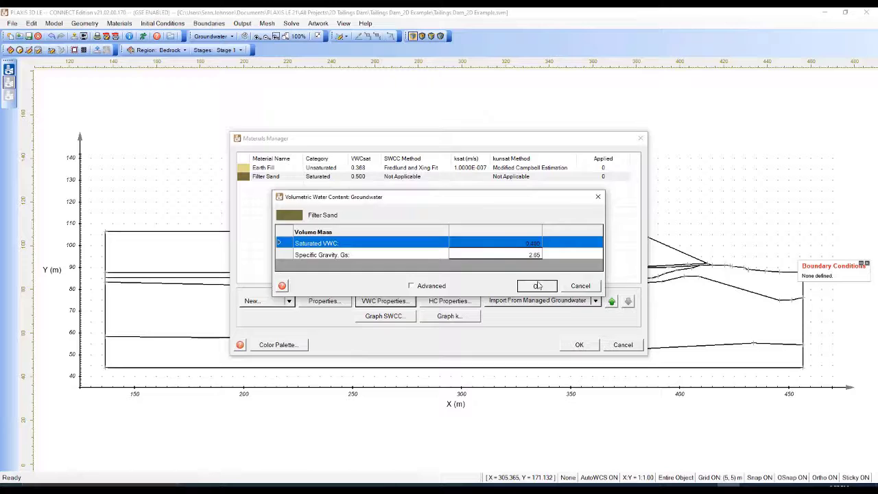
left_click(449, 300)
- Set Filter Sand's constant ksat to 8.0000E-005 m/s
left_click(520, 254)
left_click(528, 267)
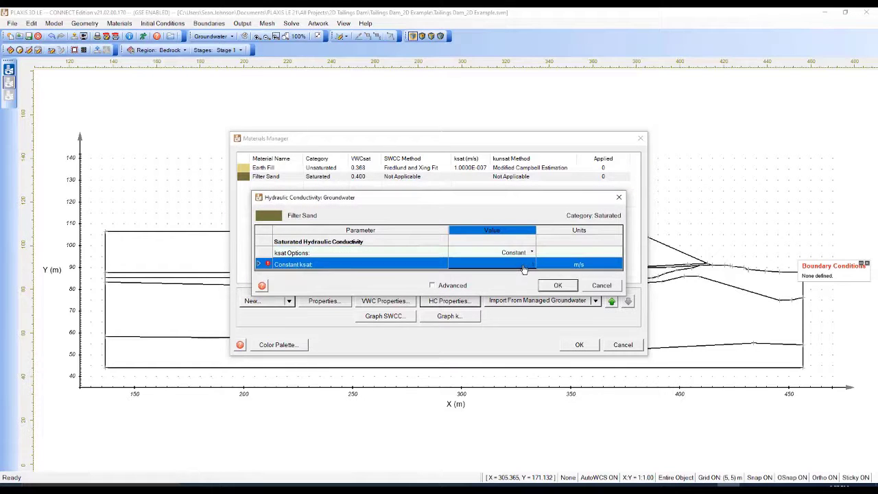
left_click(522, 268)
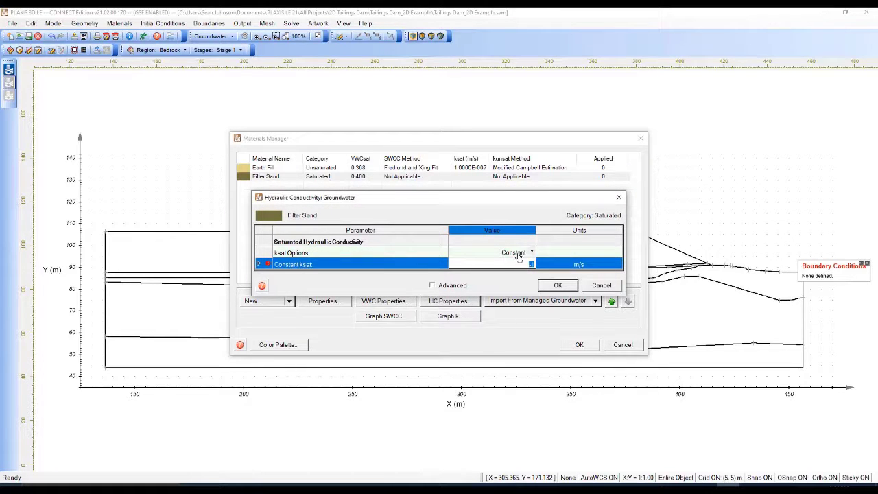
type("8e-5")
left_click(570, 288)
- Create a new unsaturated material named Core Clay
left_click(261, 305)
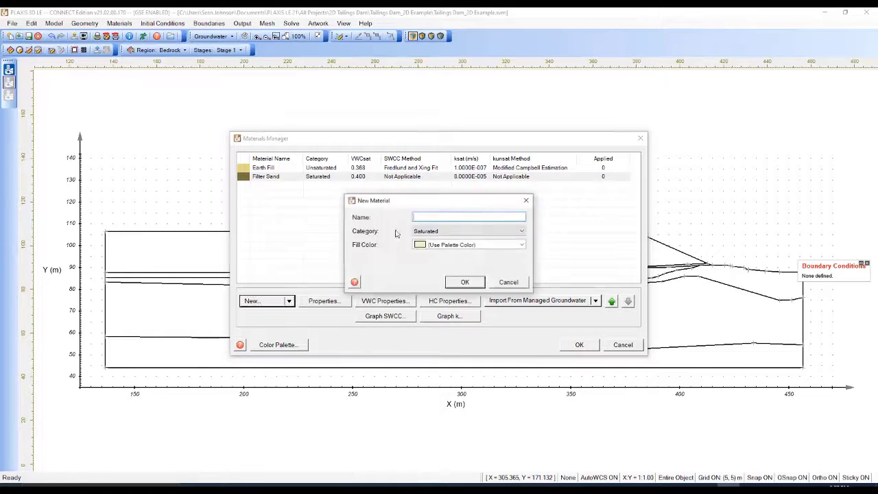
type("Core Clay")
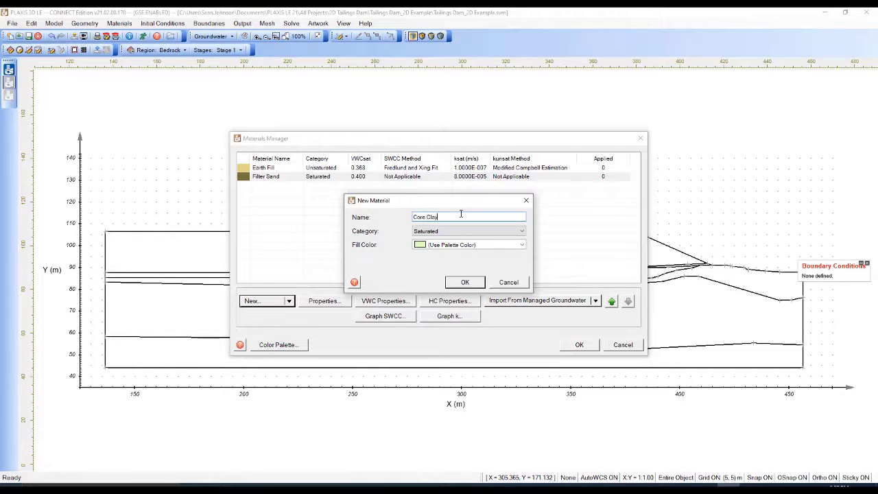
left_click(455, 231)
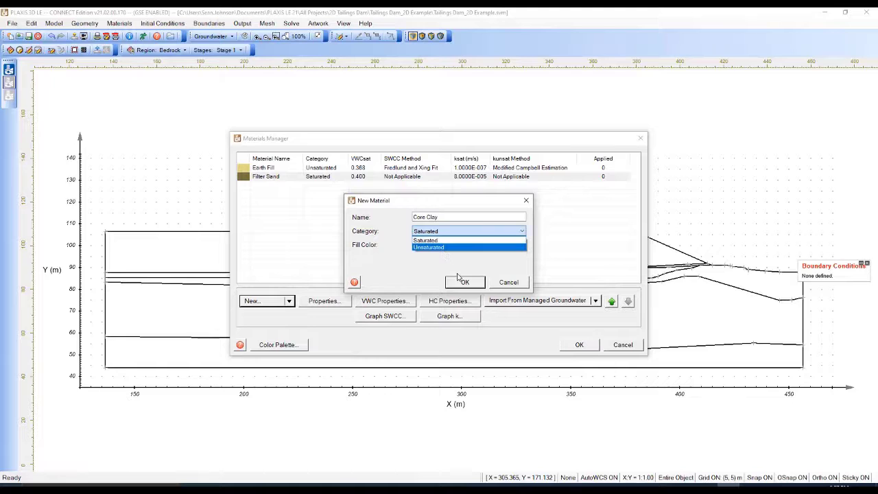
left_click(449, 248)
left_click(462, 282)
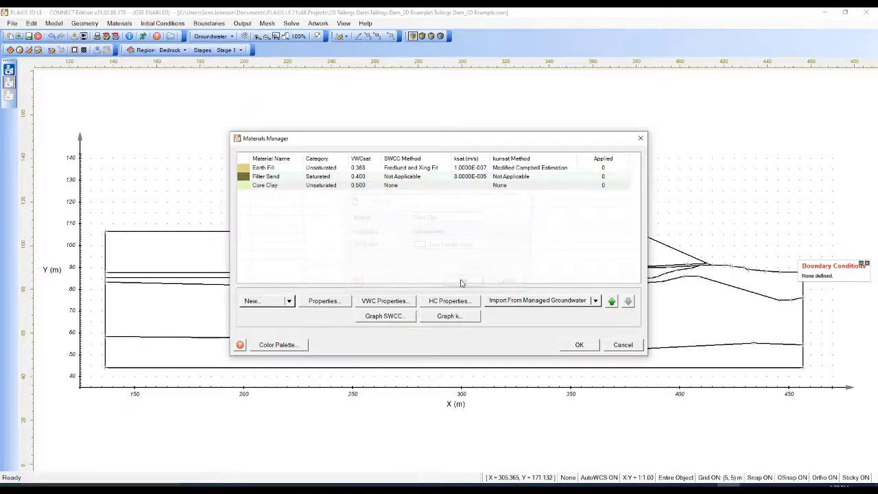
- Give Core Clay saturated VWC 0.458, a Fredlund and Xing fit, and a Data source
left_click(404, 302)
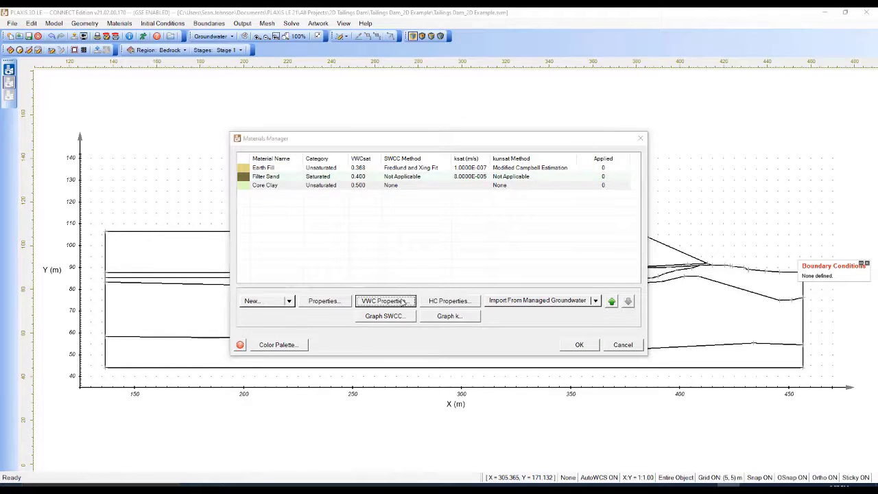
left_click(500, 231)
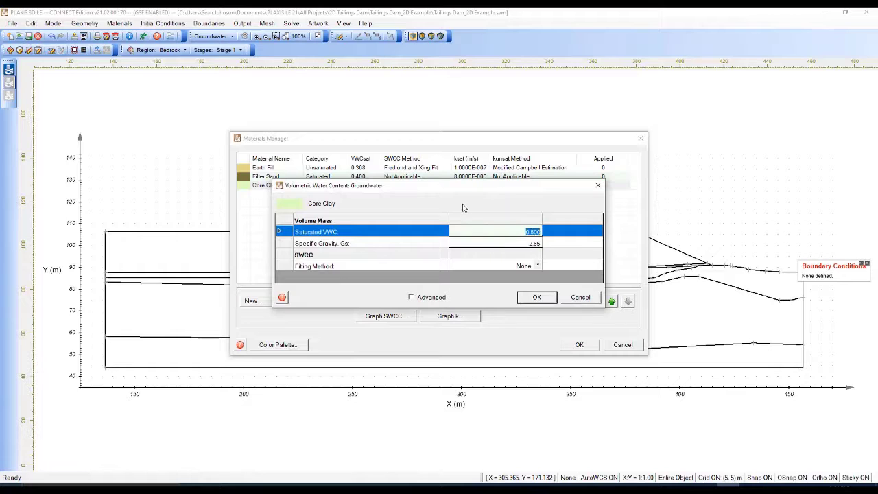
type("0.458")
key("Tab")
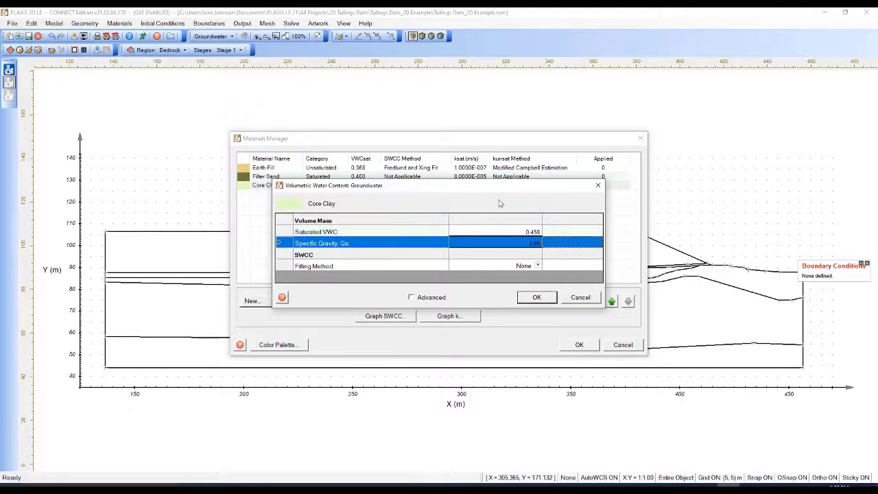
left_click(523, 267)
left_click(523, 267)
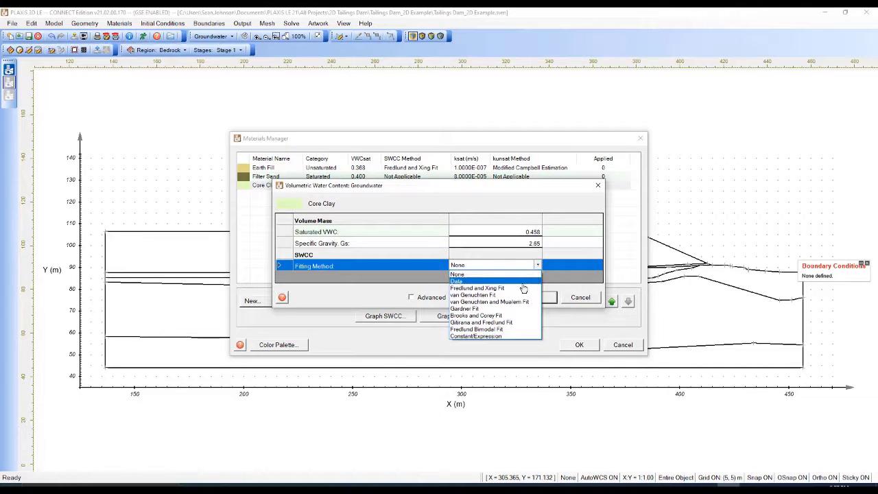
left_click(524, 287)
left_click(538, 277)
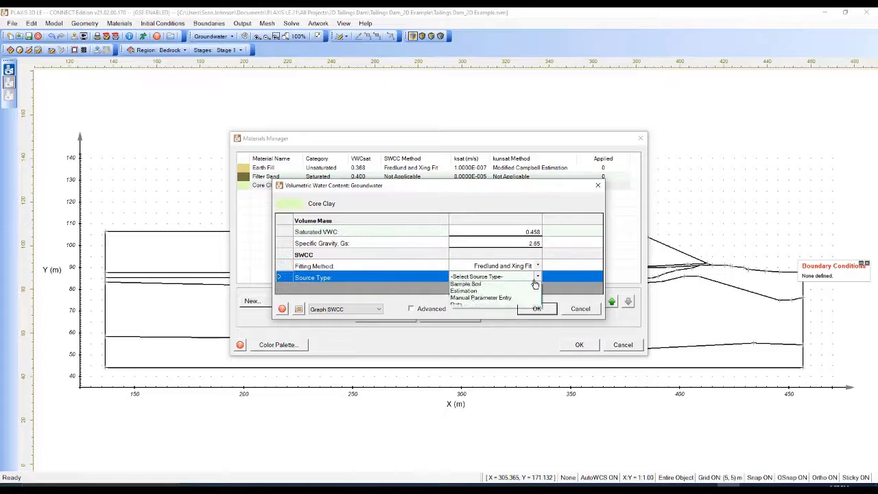
left_click(518, 314)
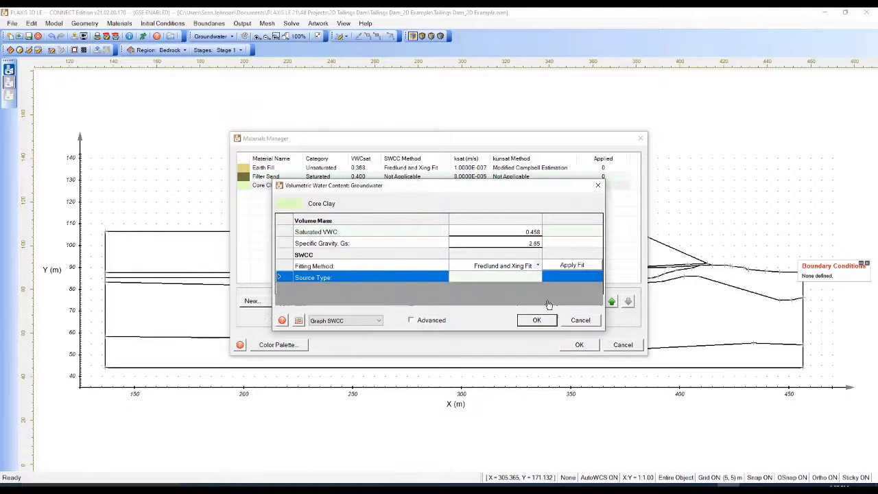
left_click(569, 287)
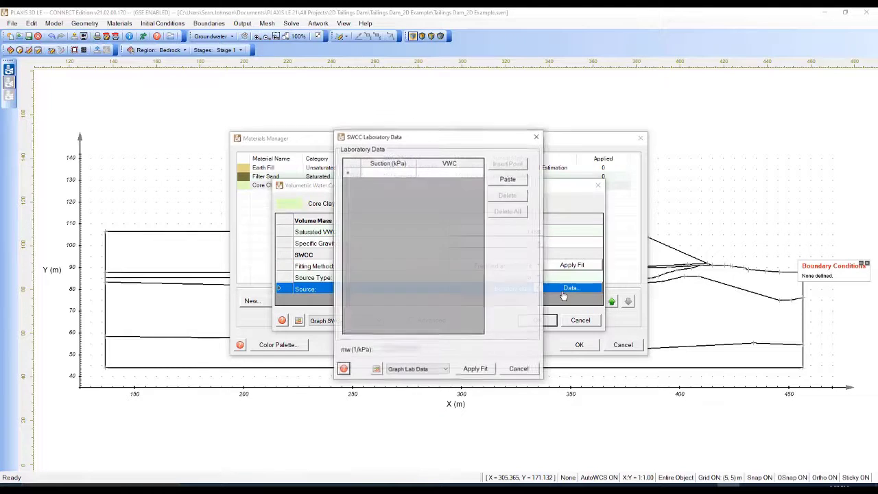
- Close the empty lab data table and switch Core Clay's SWCC source to Manual Parameter Entry
left_click(403, 177)
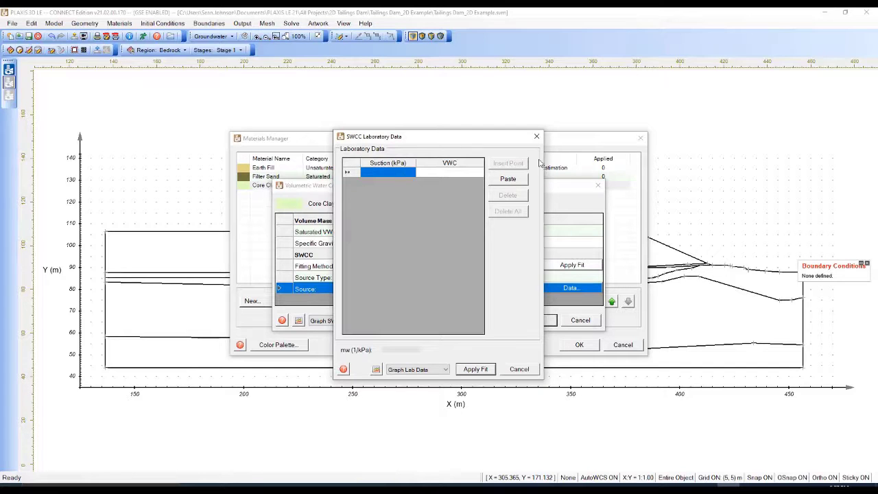
left_click(536, 137)
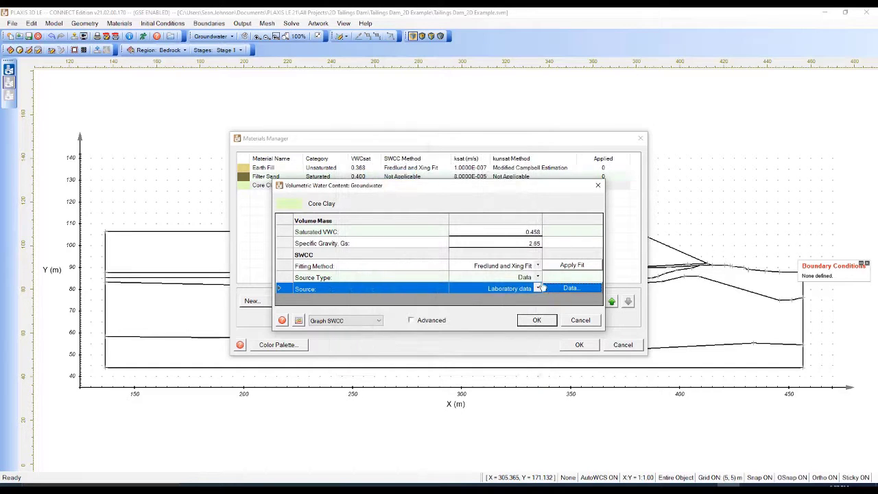
left_click(537, 277)
left_click(537, 291)
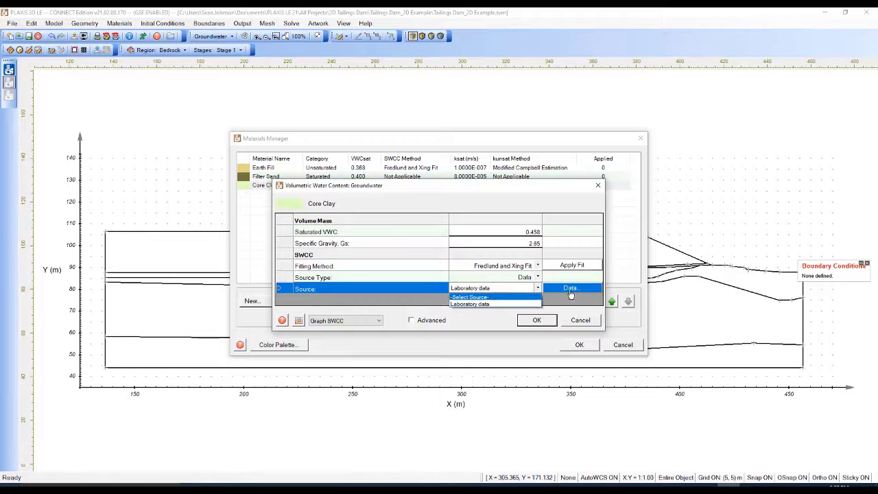
left_click(533, 303)
left_click(538, 277)
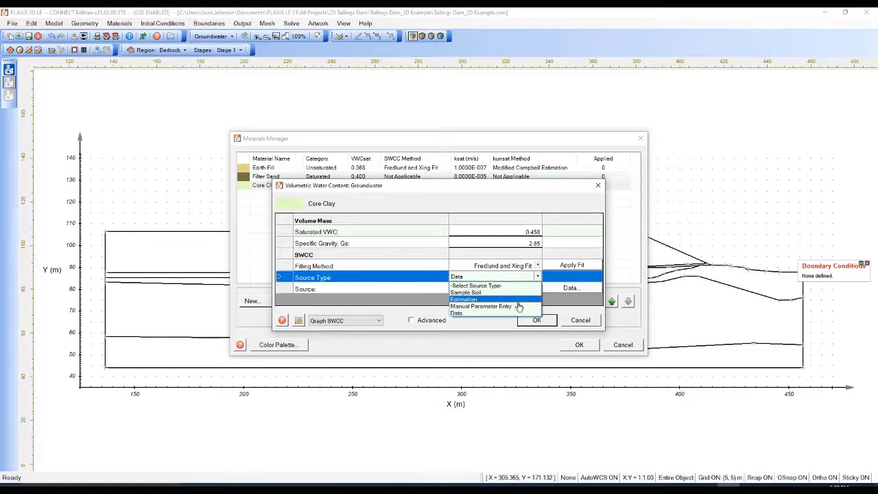
left_click(526, 306)
- Enter af 15 for Core Clay and check the Fredlund and Xing fit curve
left_click(526, 303)
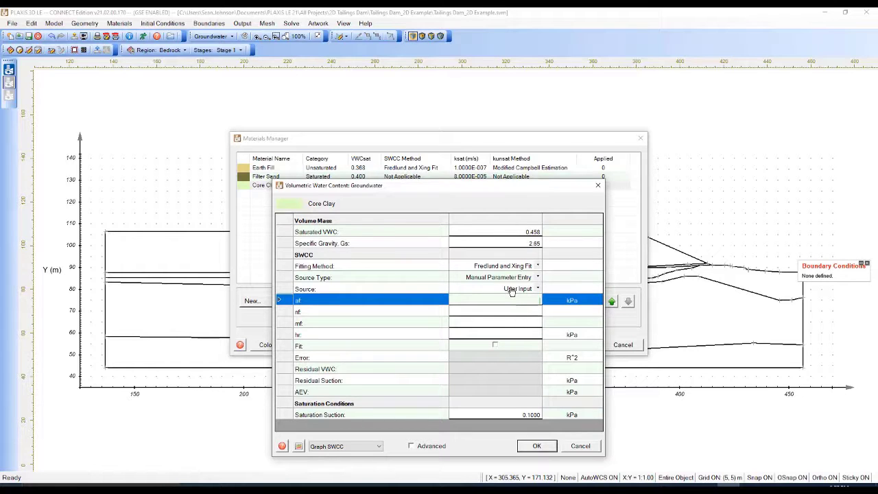
type("5")
key("Return")
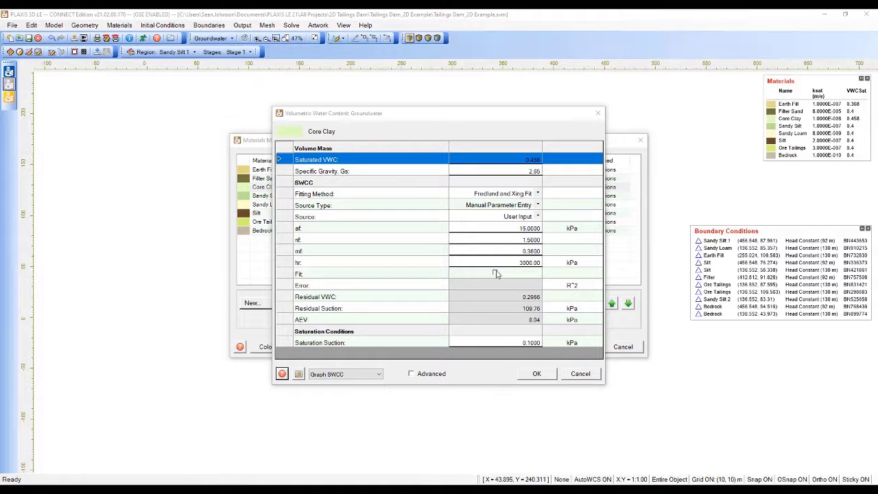
left_click(496, 274)
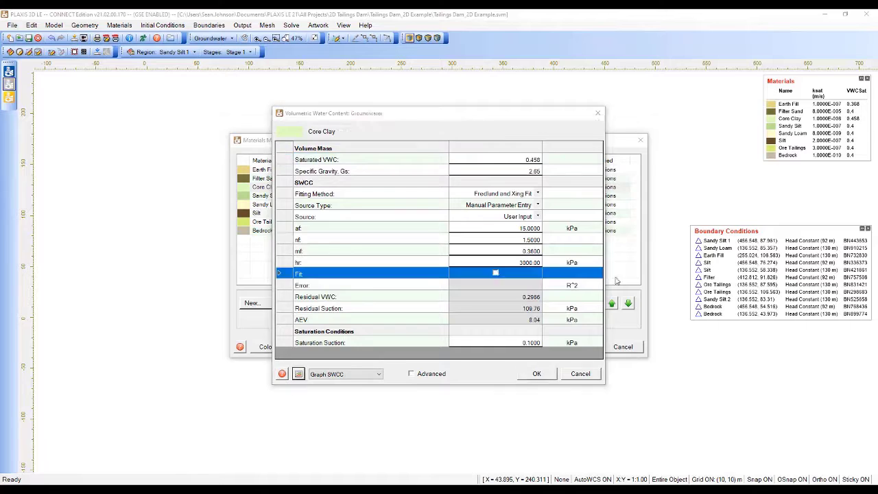
left_click(496, 274)
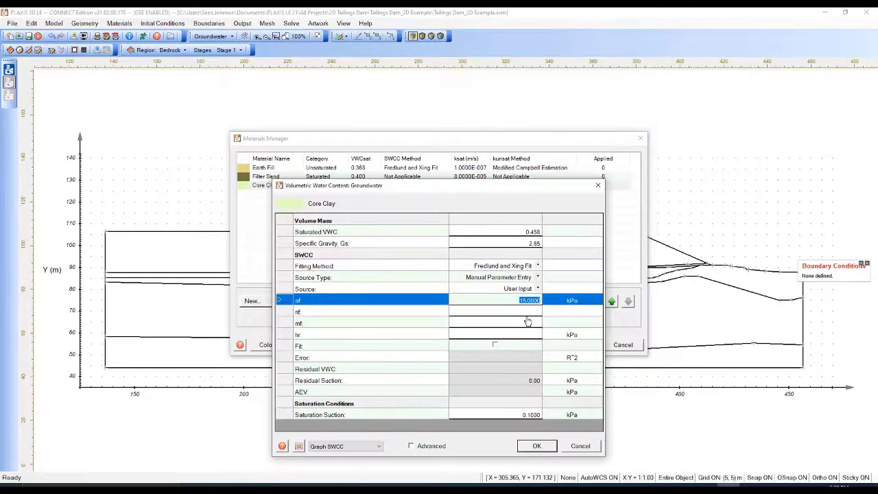
left_click(527, 320)
- Enter nf 1.5, mf 0.36 and hr 3000, then save the water content properties
left_click(536, 314)
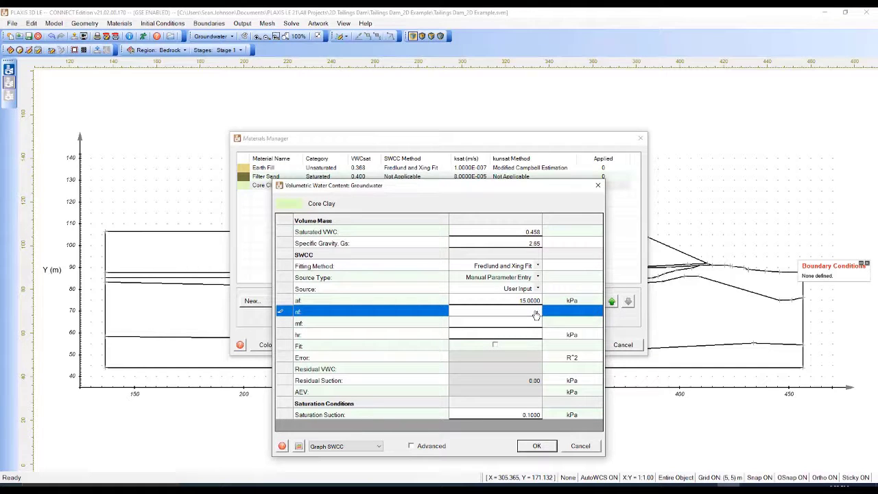
type("1.5")
left_click(535, 321)
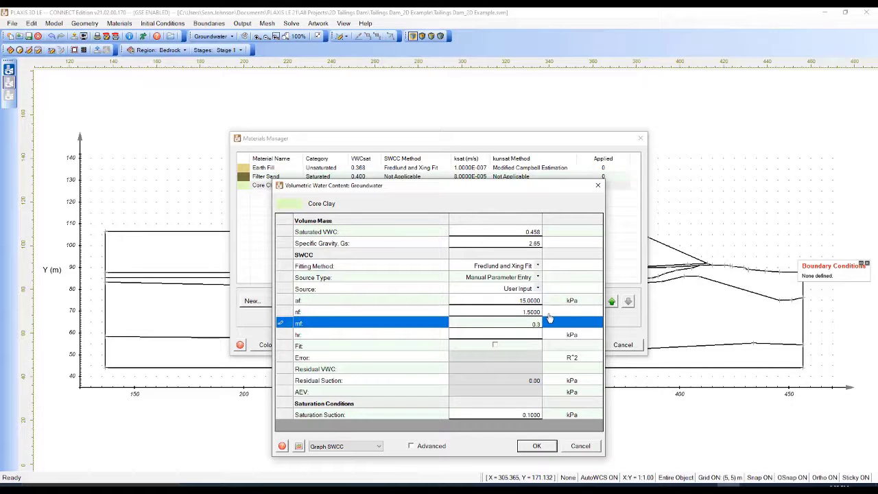
left_click(536, 335)
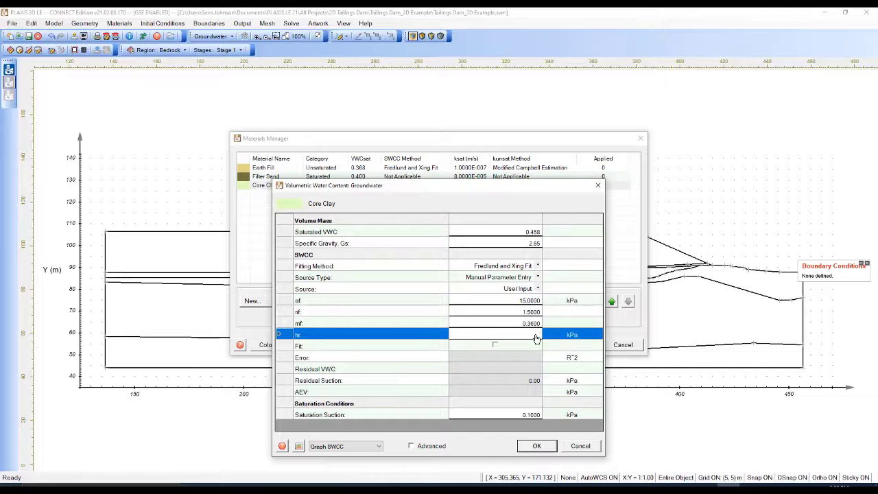
left_click(536, 336)
type("3000")
key("Return")
left_click(536, 446)
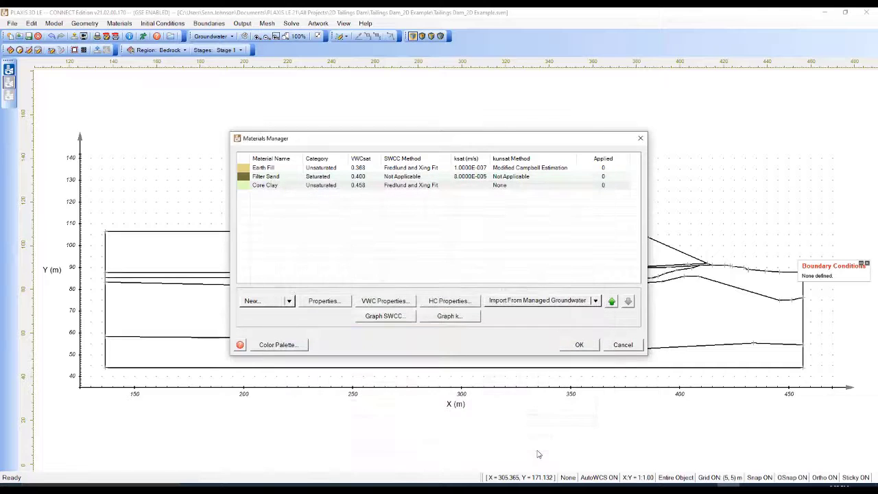
- Set Core Clay's constant ksat to 1.0000E-008 m/s
left_click(450, 302)
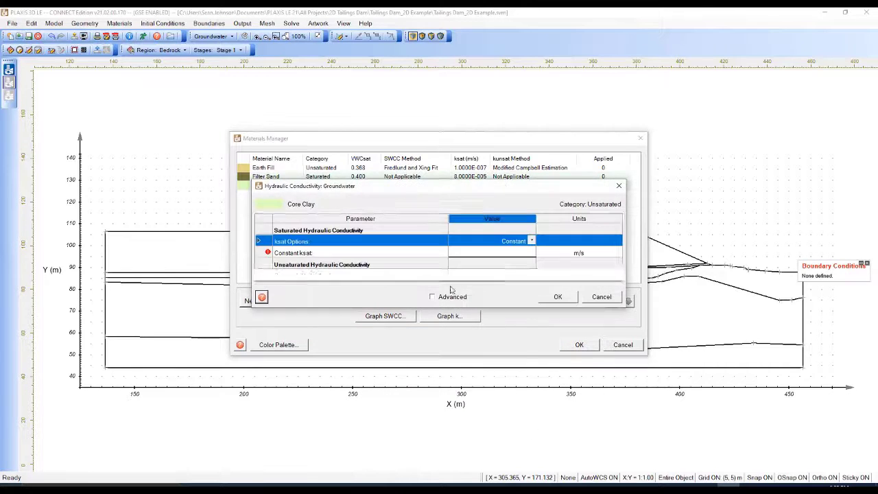
left_click(509, 253)
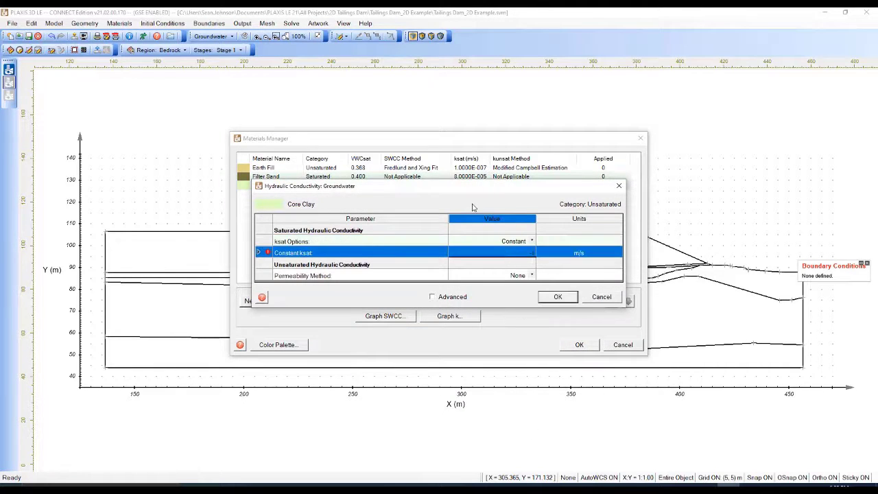
type("1e-8")
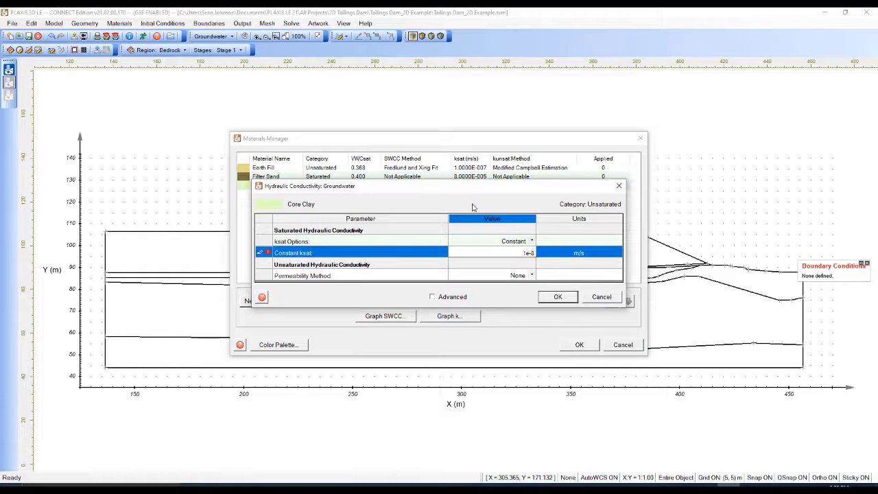
key("Return")
- Use Modified Campbell Estimation with p 10 for unsaturated conductivity and save
left_click(532, 275)
left_click(530, 275)
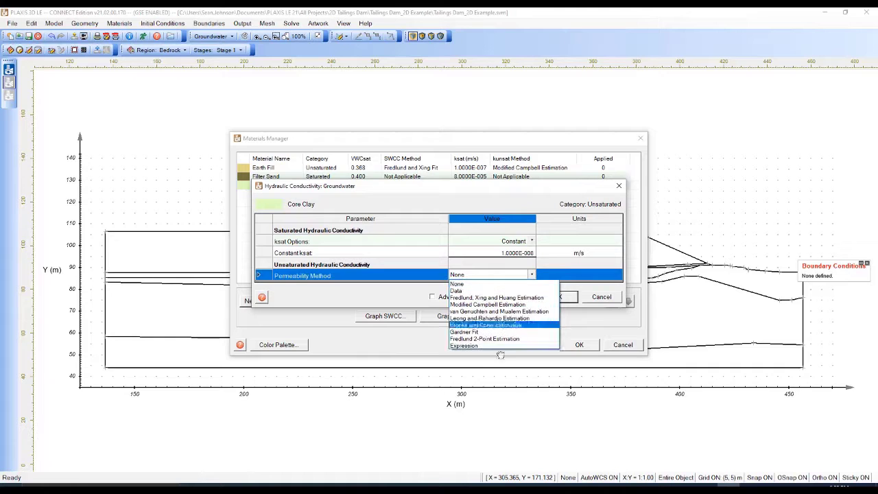
left_click(513, 306)
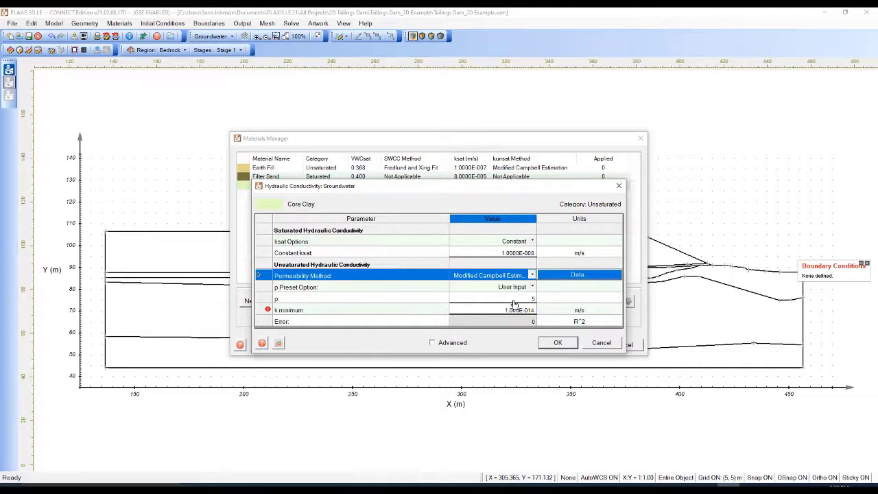
left_click(513, 302)
type("10")
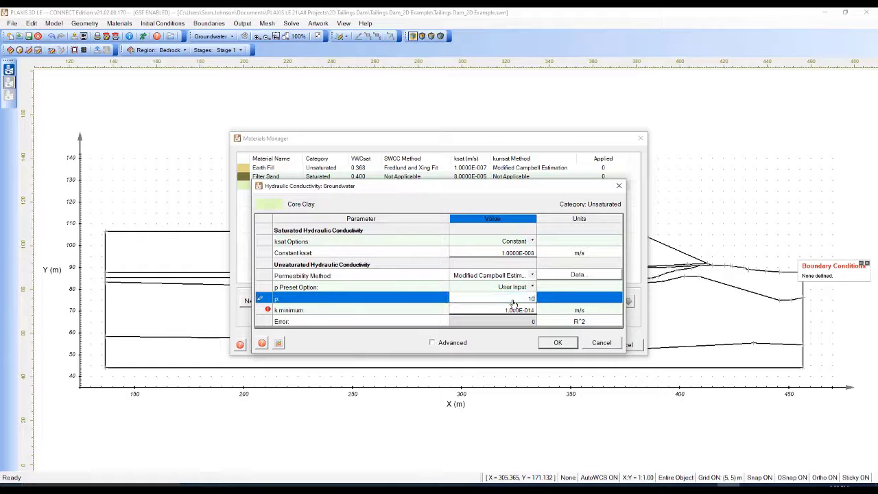
key("Return")
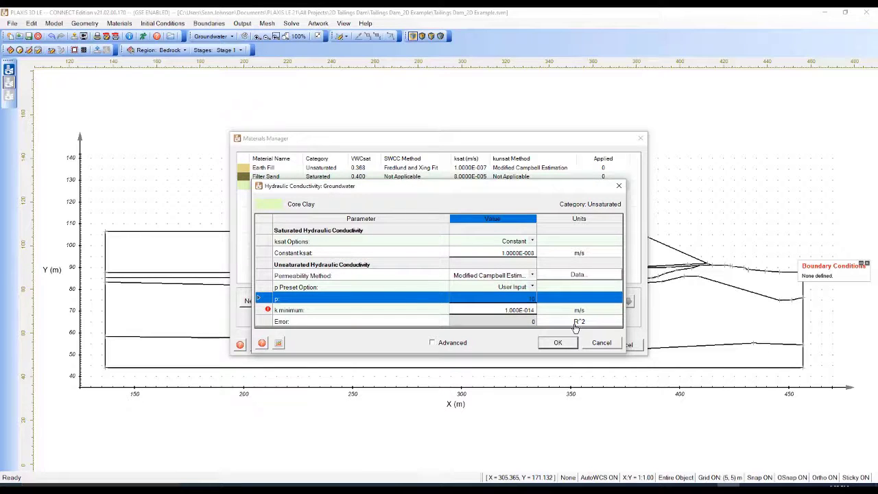
left_click(559, 344)
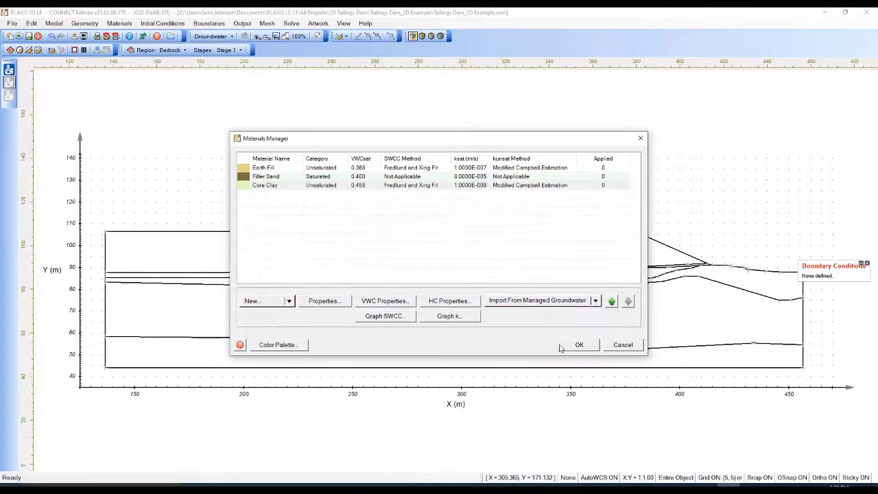
- Create a saturated Sandy Silt material with a saturated VWC of 0.400
left_click(268, 301)
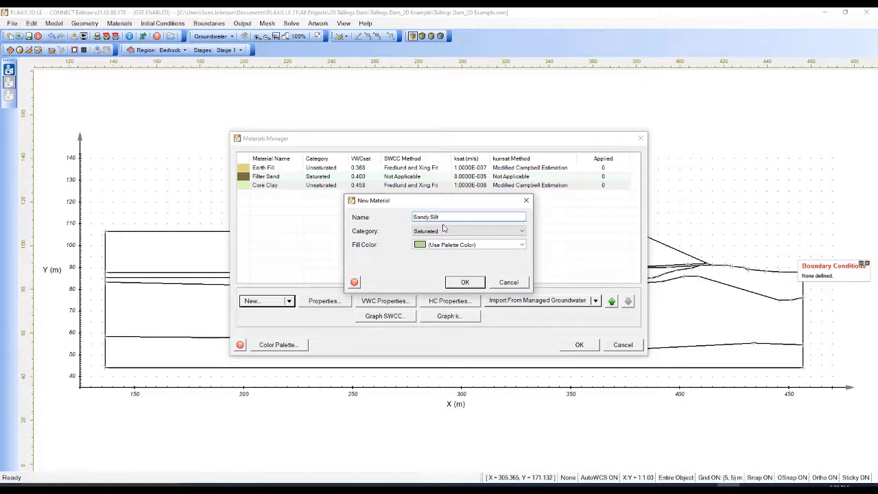
left_click(466, 281)
left_click(376, 301)
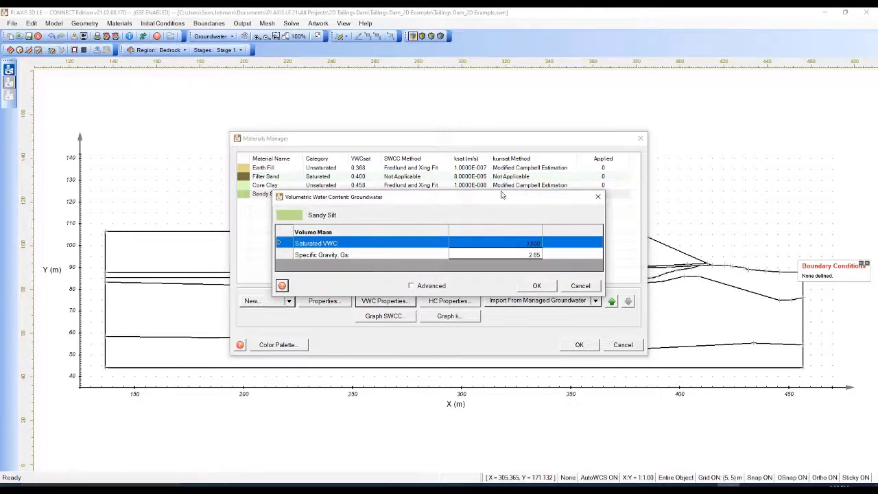
left_click(516, 250)
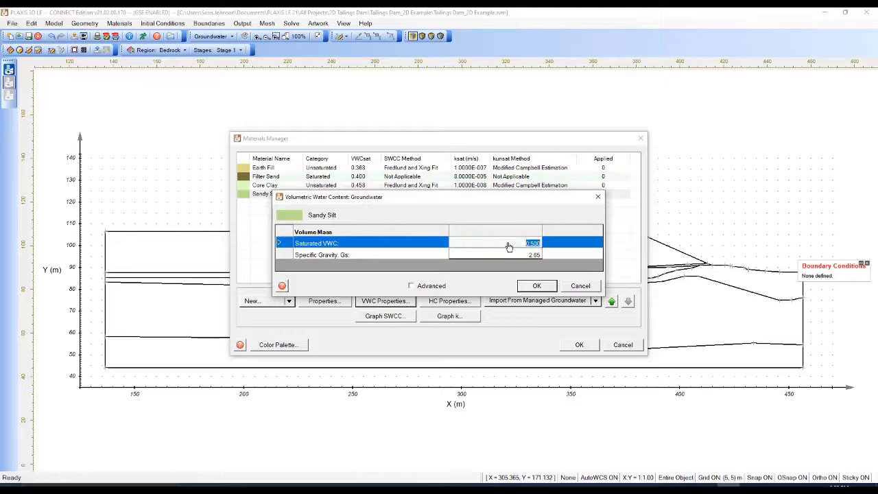
type("0.4")
left_click(547, 287)
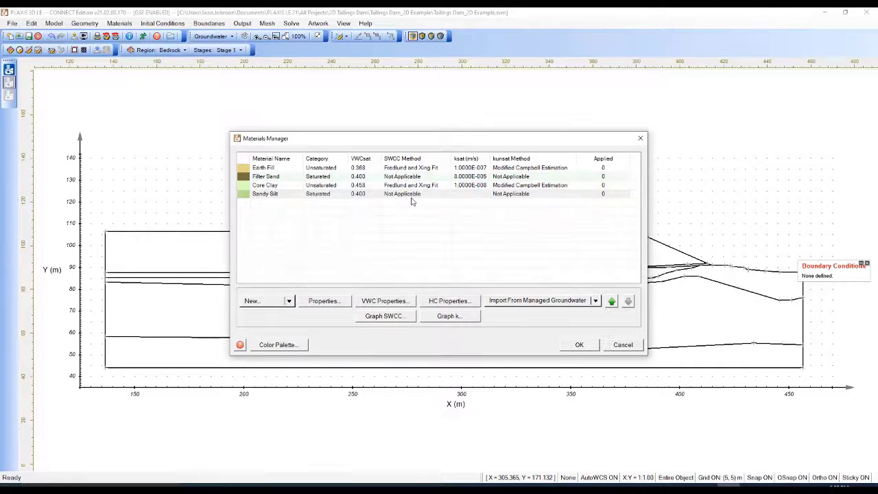
- Give Sandy Silt a constant ksat of 1.0000E-007 m/s
left_click(411, 195)
left_click(449, 300)
left_click(486, 267)
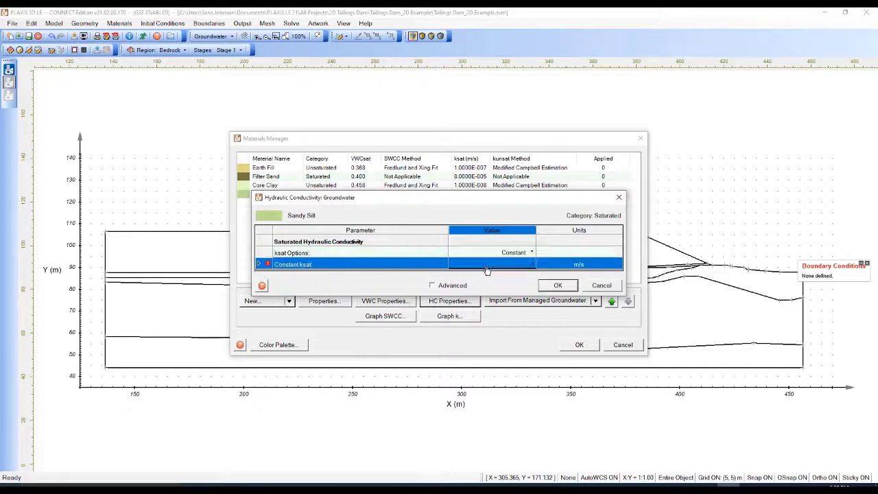
left_click(486, 268)
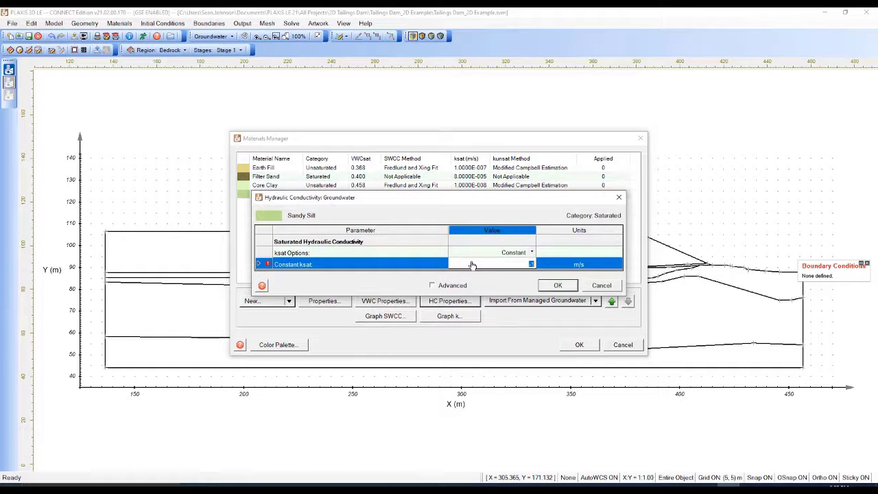
type("1e-7")
left_click(558, 286)
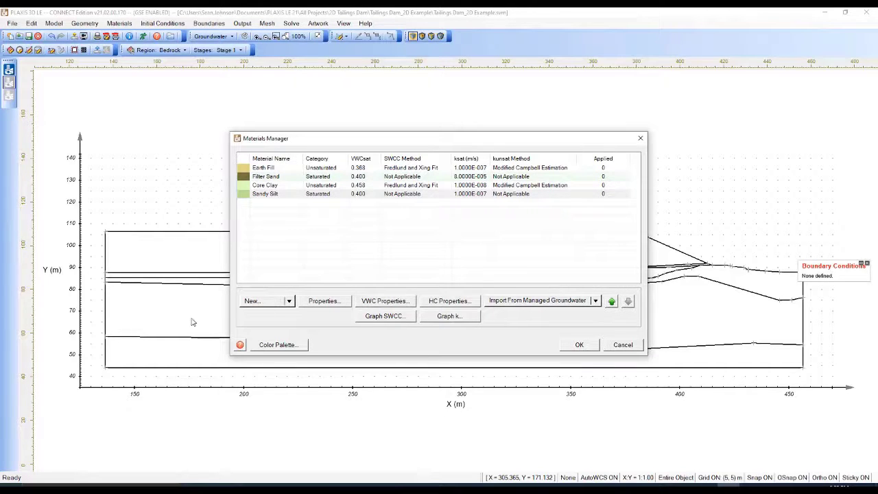
left_click(251, 302)
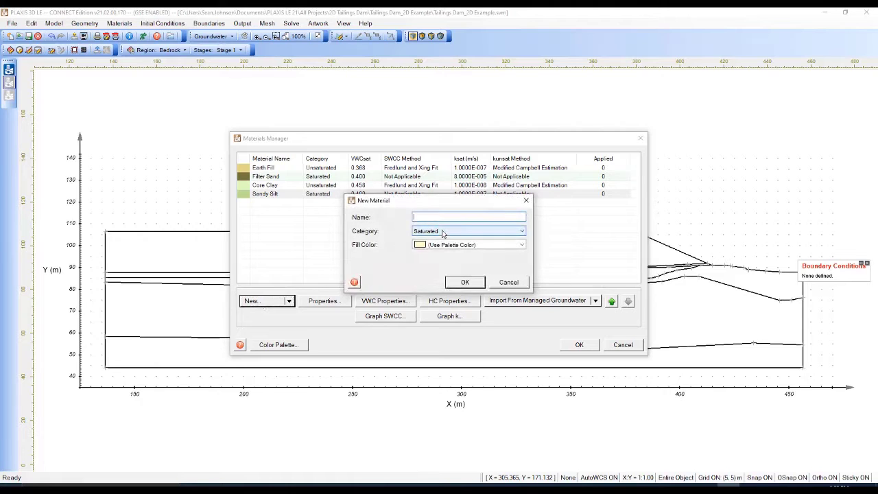
- Create a Sandy Loam material with a saturated VWC of 0.400
type("Sandy Loam")
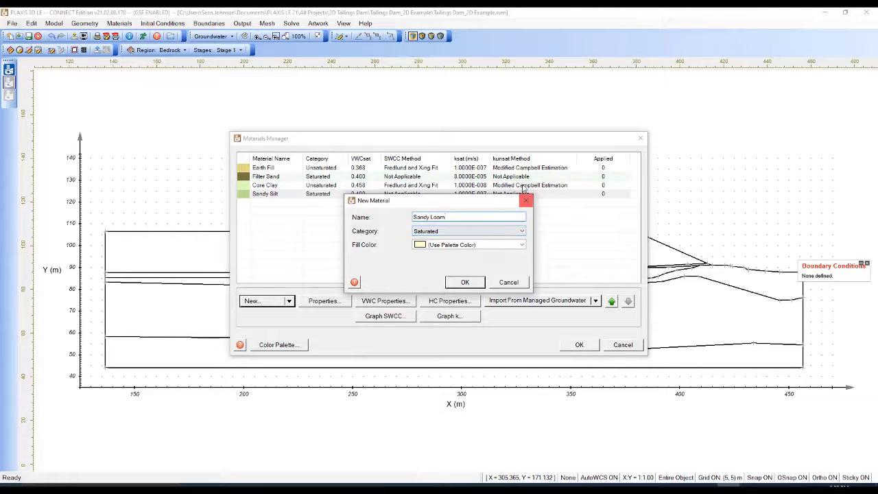
left_click(459, 283)
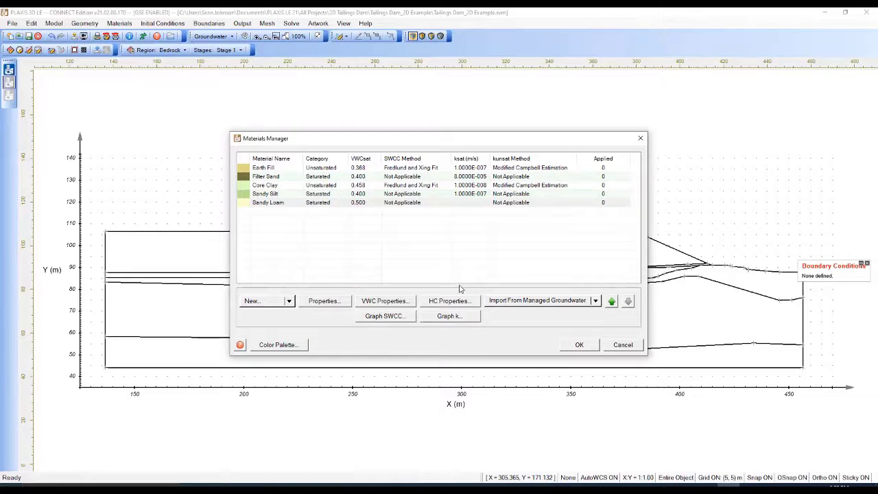
left_click(400, 301)
left_click(515, 244)
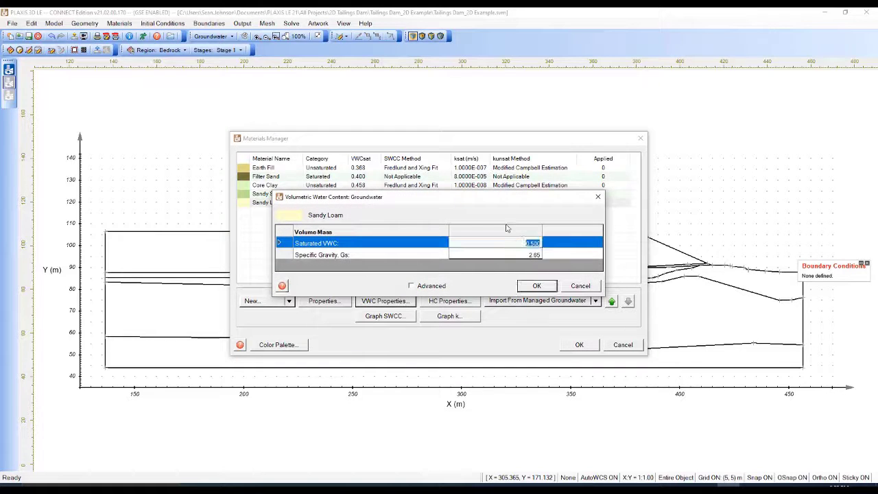
type("0.4")
left_click(548, 287)
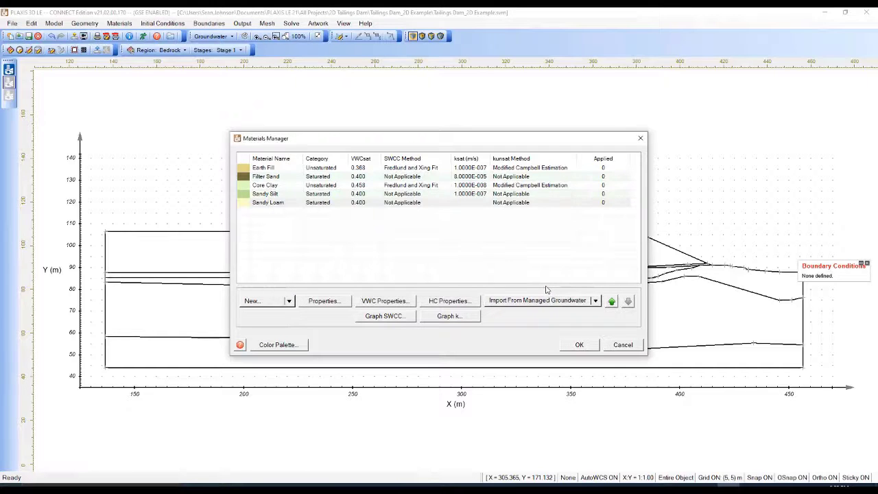
- Set Sandy Loam's constant ksat to 8.0000E-009 m/s
left_click(450, 301)
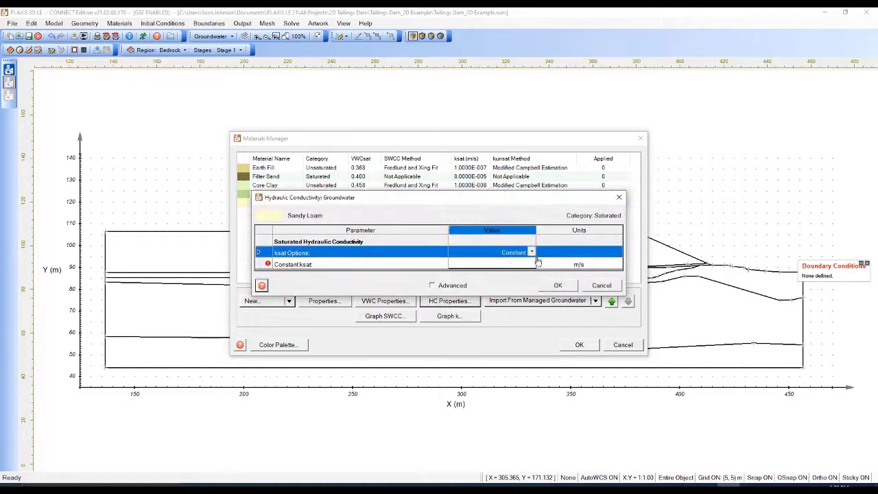
left_click(511, 266)
left_click(525, 266)
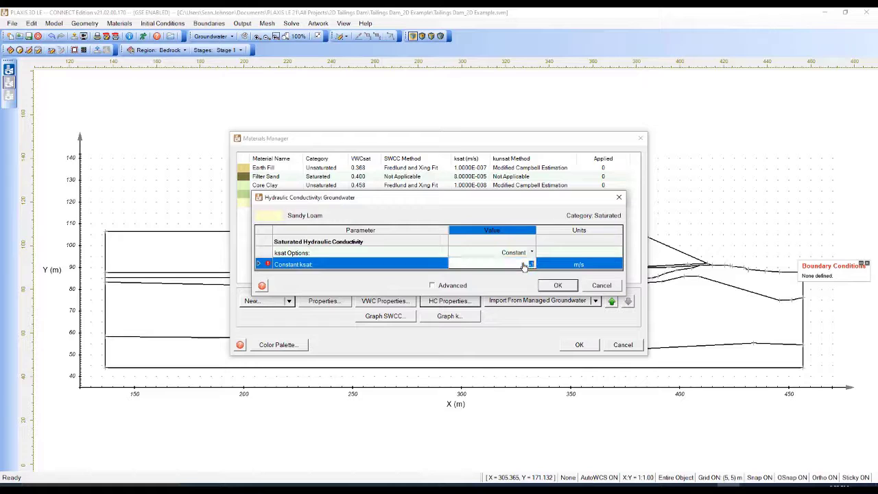
key("BackSpace")
left_click(558, 286)
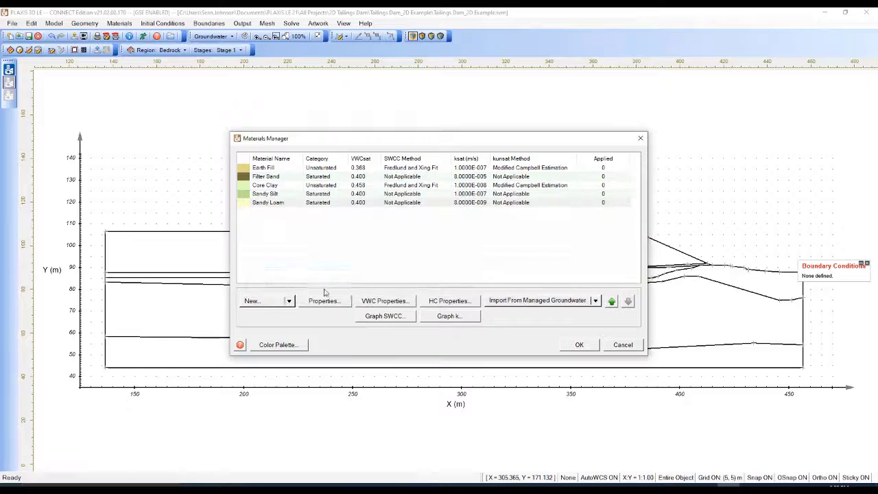
- Create a Silt material with a saturated VWC of 0.400
left_click(269, 302)
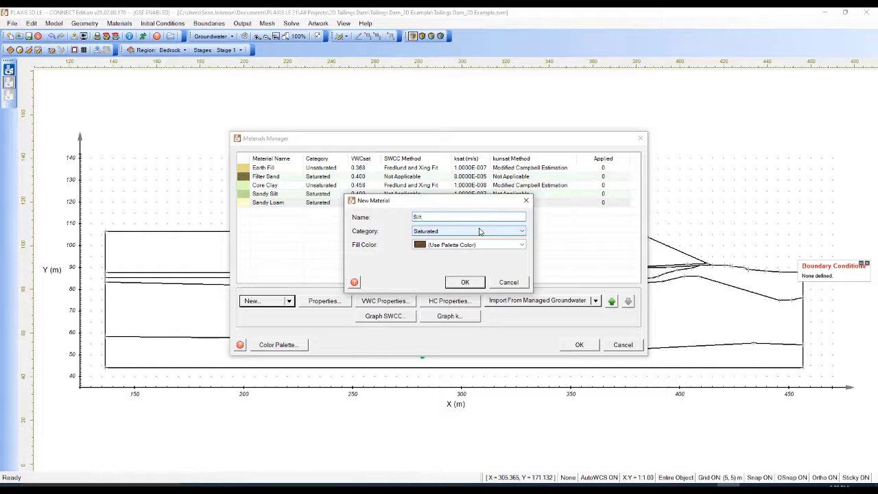
left_click(465, 282)
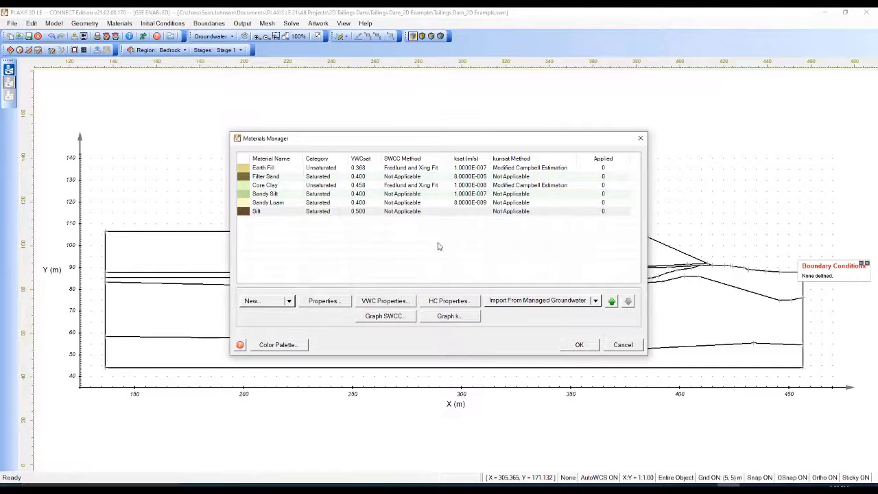
left_click(384, 301)
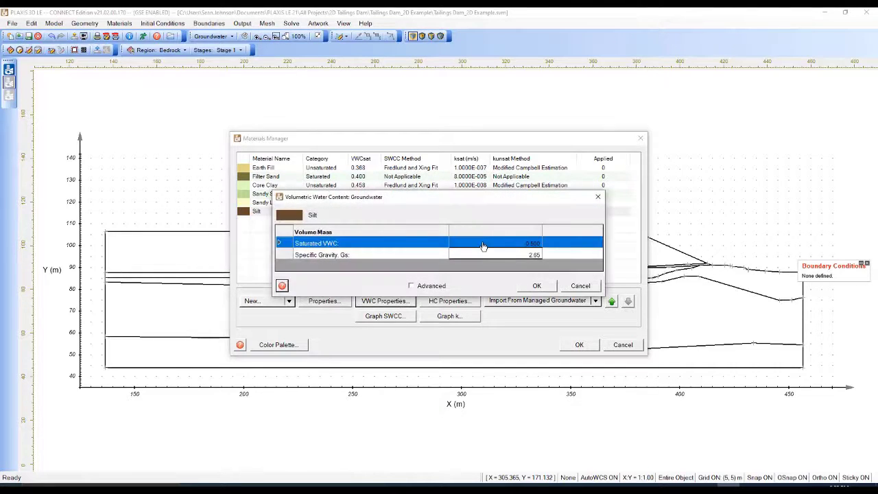
left_click(483, 246)
type("0")
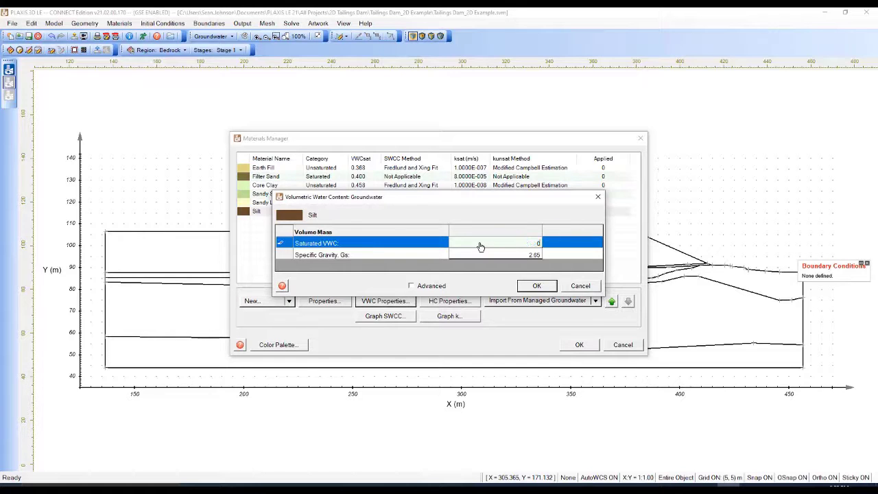
left_click(536, 285)
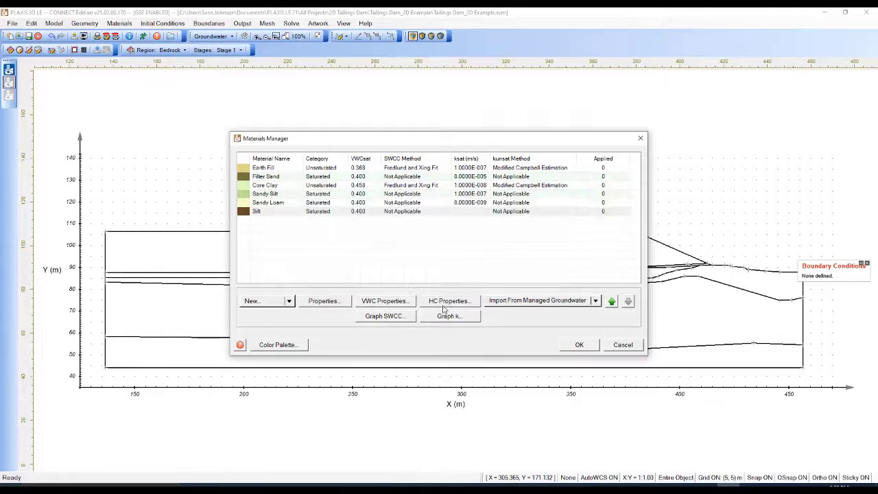
- Set Silt's constant ksat to 2.0000E-007 m/s
left_click(444, 301)
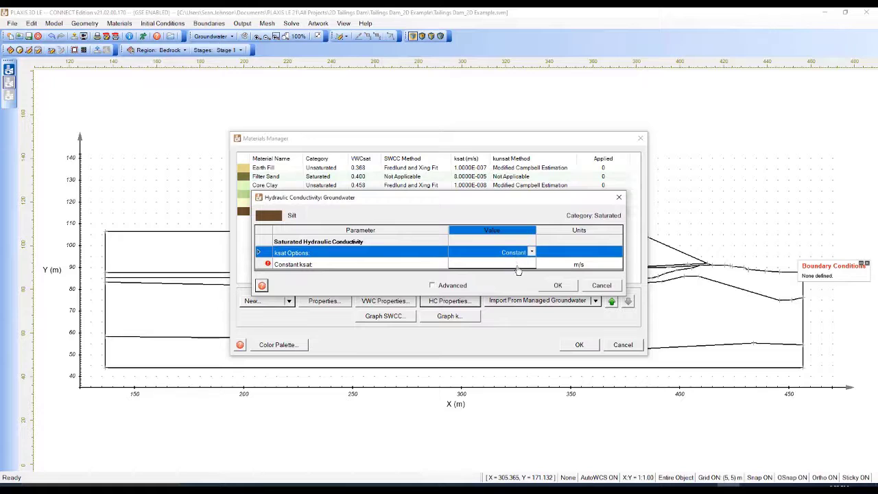
left_click(518, 268)
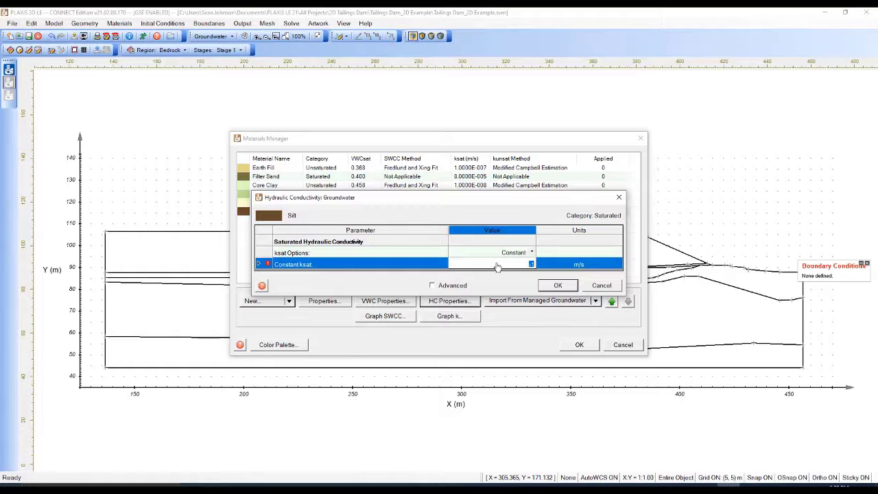
type("1")
type("e-7")
left_click(558, 285)
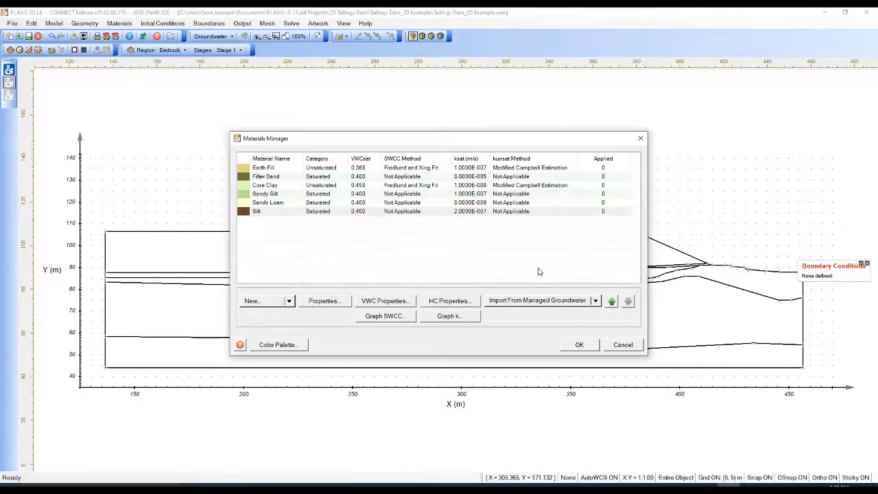
left_click(269, 302)
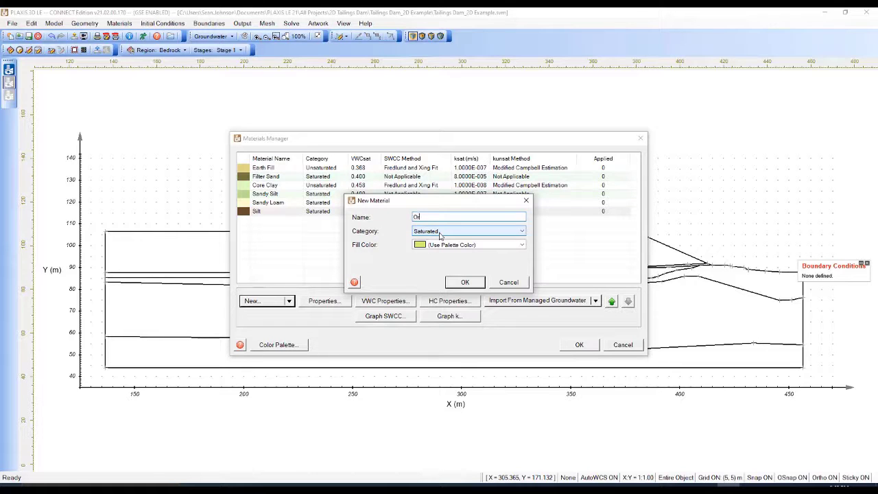
- Create an Ore Tailings material with a saturated VWC of 0.400
type("Ore Tailings")
left_click(464, 282)
left_click(392, 302)
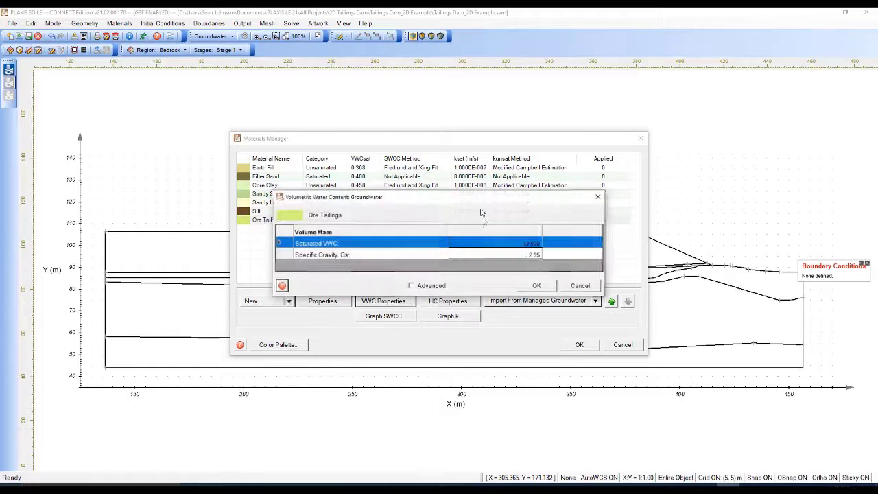
left_click(498, 243)
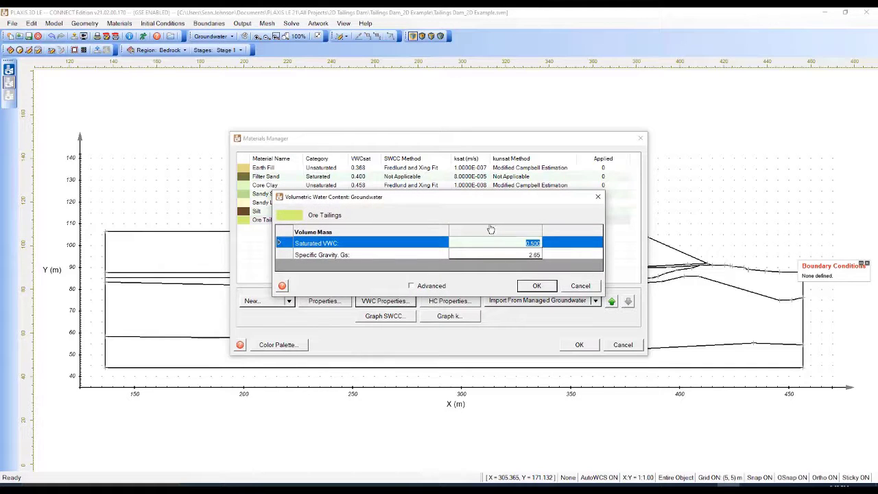
type("0.4")
left_click(537, 287)
- Set Ore Tailings' constant ksat to 3.0000E-007 m/s
left_click(449, 301)
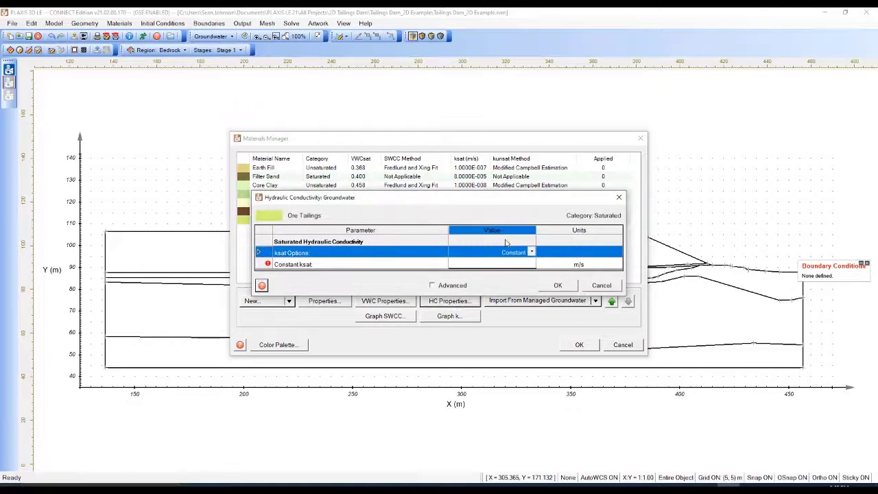
left_click(501, 266)
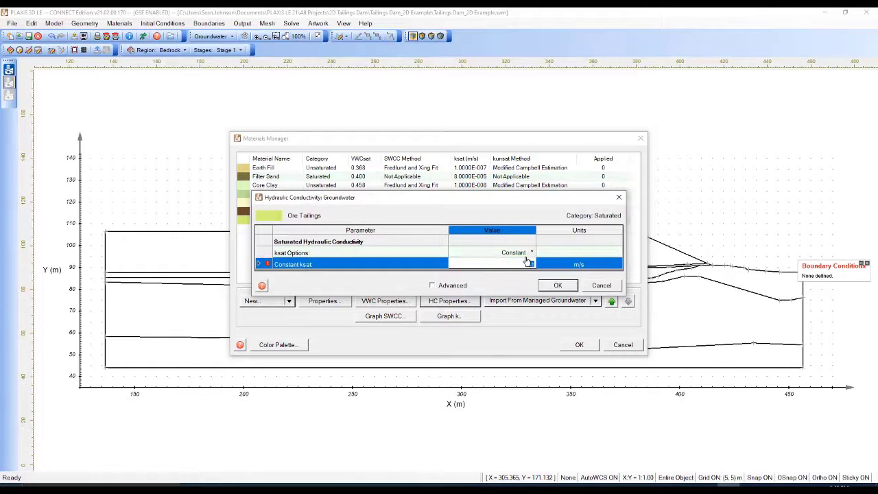
left_click(527, 261)
left_click(557, 286)
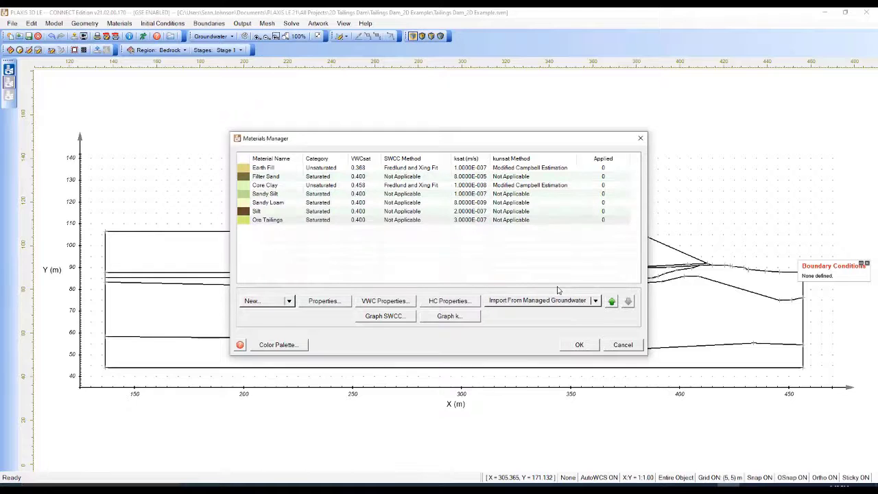
left_click(273, 299)
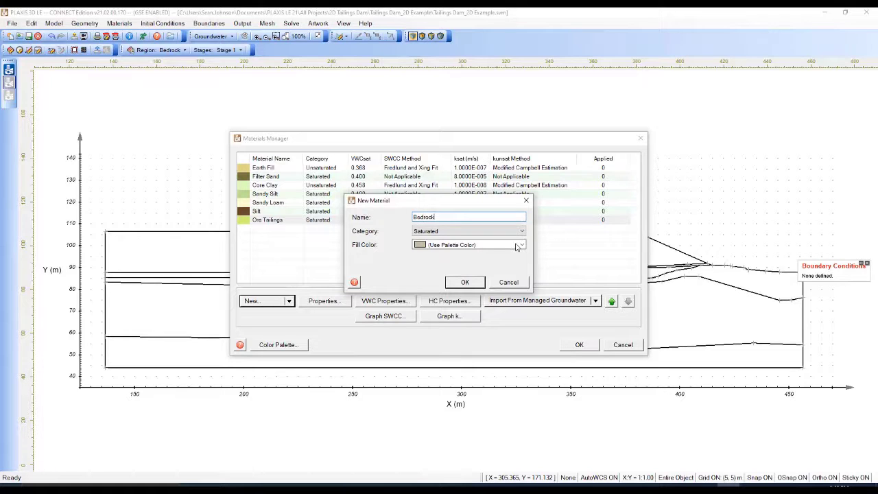
- Create the Bedrock material with a saturated VWC of 0.4
left_click(466, 283)
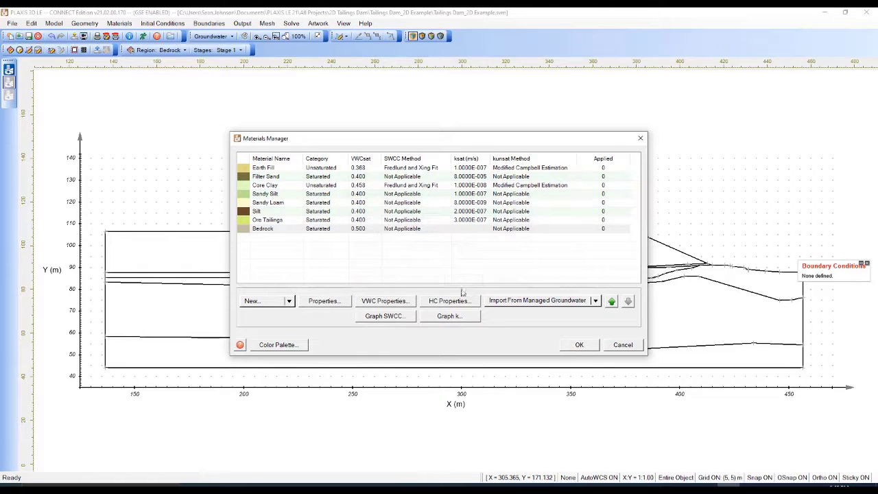
left_click(385, 301)
left_click(526, 246)
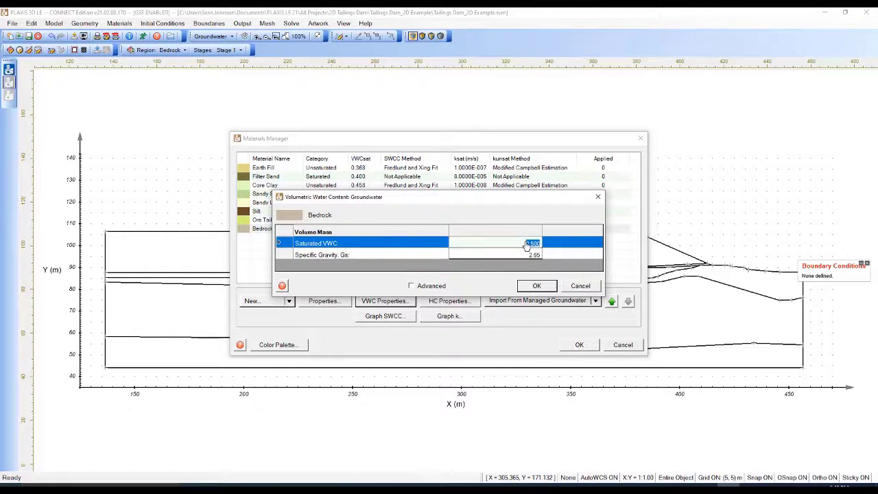
type("0.4")
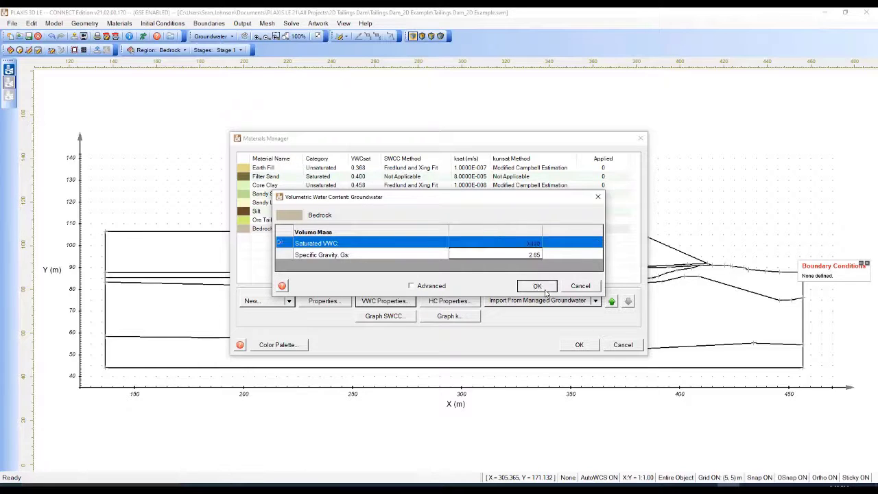
left_click(536, 286)
- Set Bedrock's constant ksat to 1.0E-10 m/s and accept all materials
left_click(452, 302)
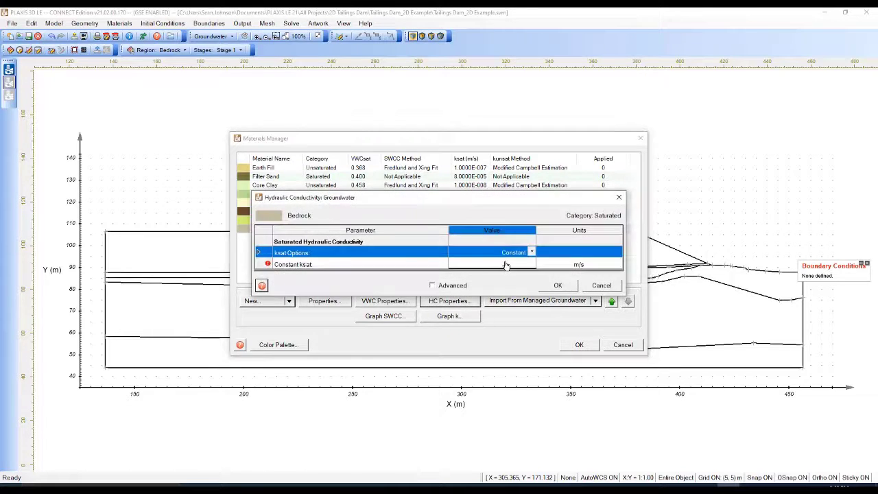
left_click(506, 265)
left_click(505, 265)
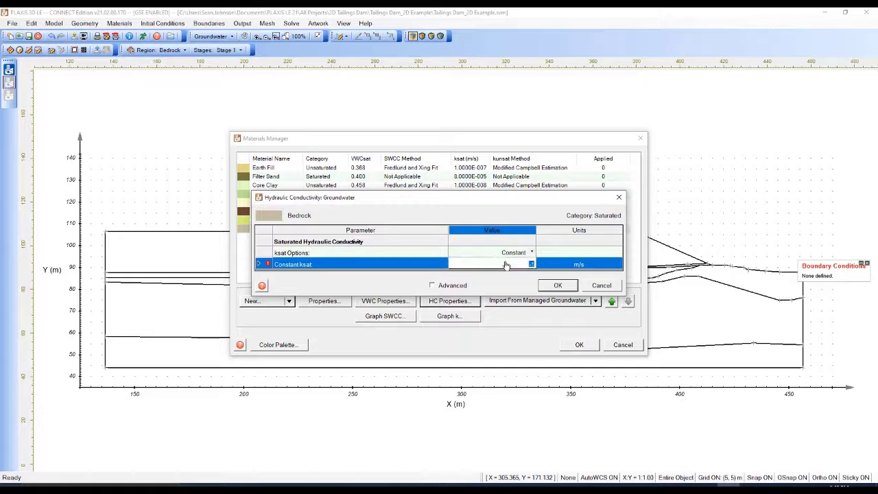
type("1e-1")
left_click(563, 288)
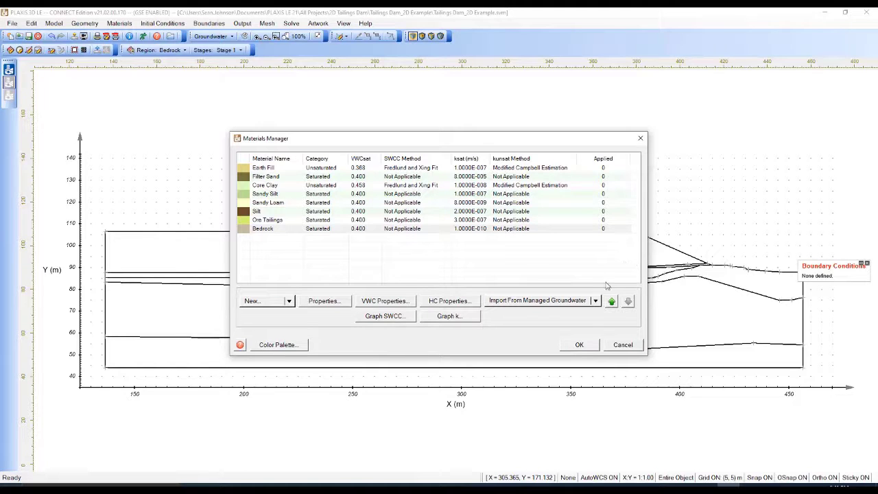
left_click(585, 347)
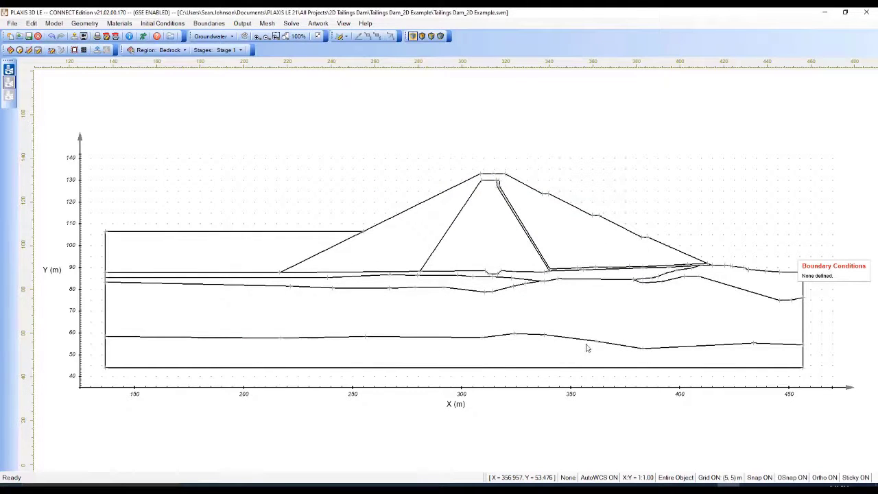
left_click(74, 23)
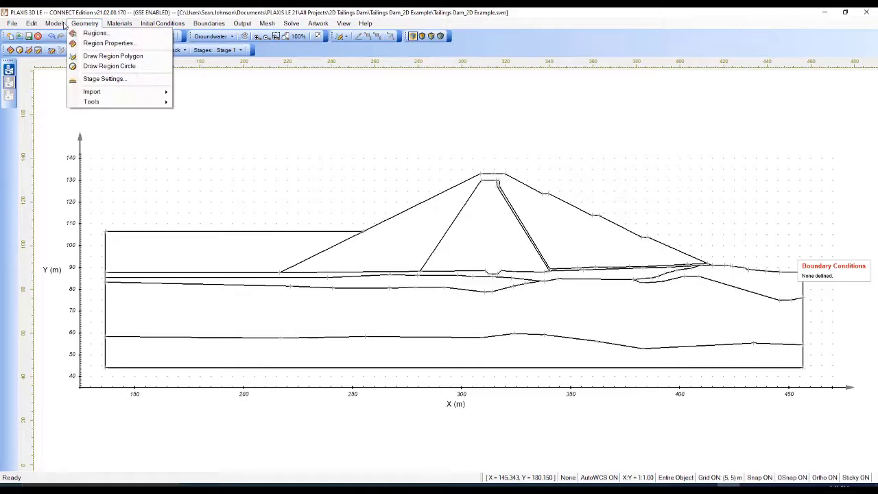
left_click(64, 25)
left_click(75, 26)
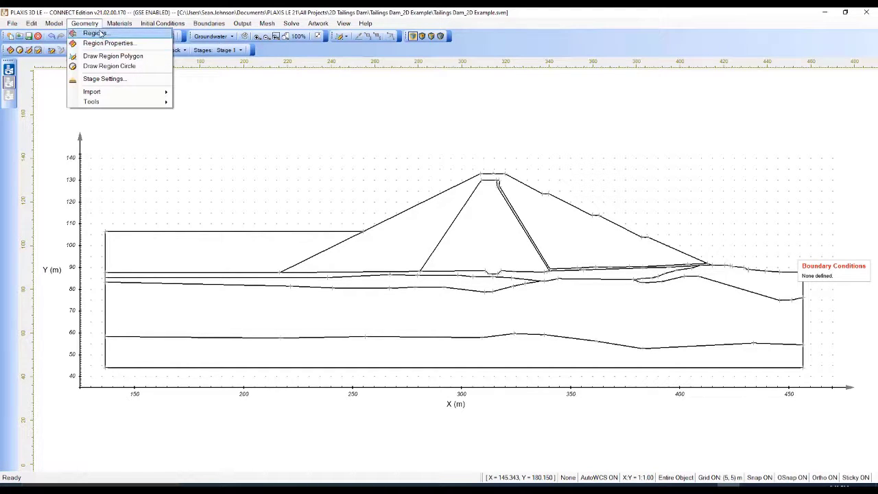
left_click(98, 32)
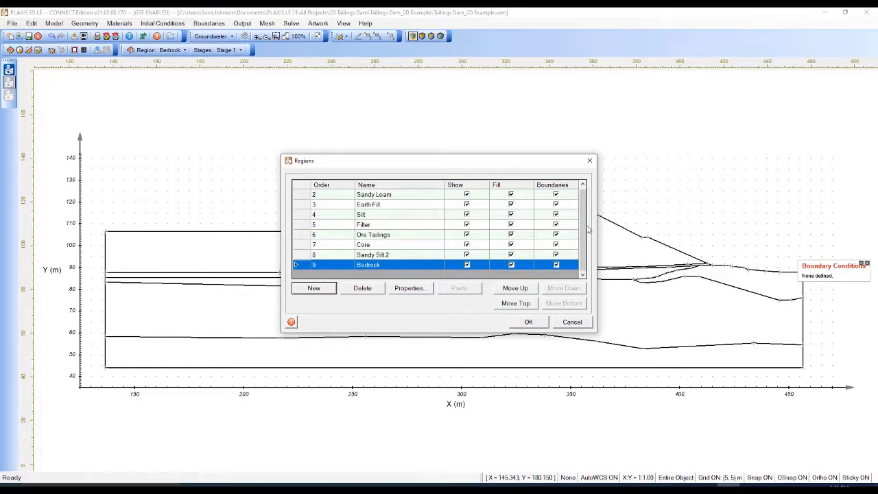
left_click(528, 322)
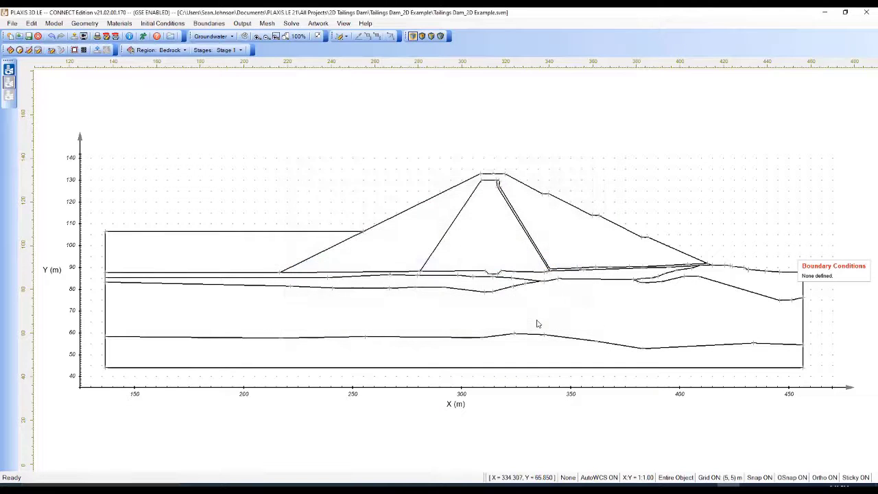
left_click(92, 24)
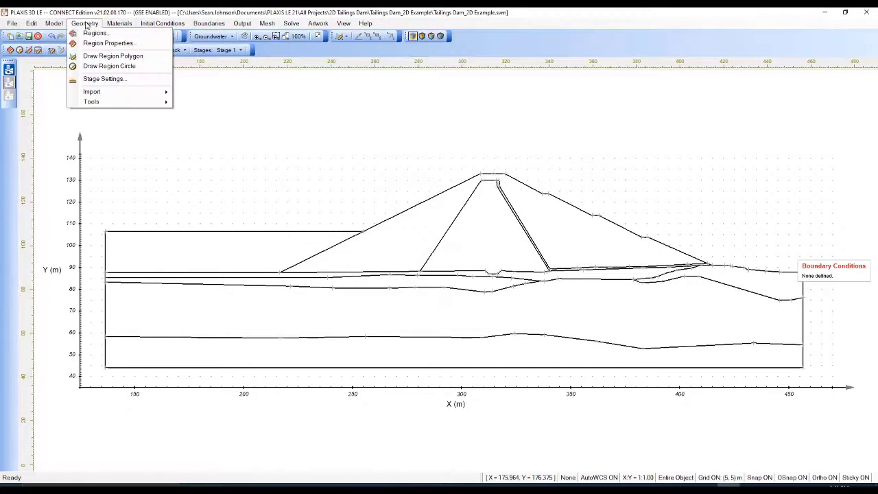
left_click(99, 44)
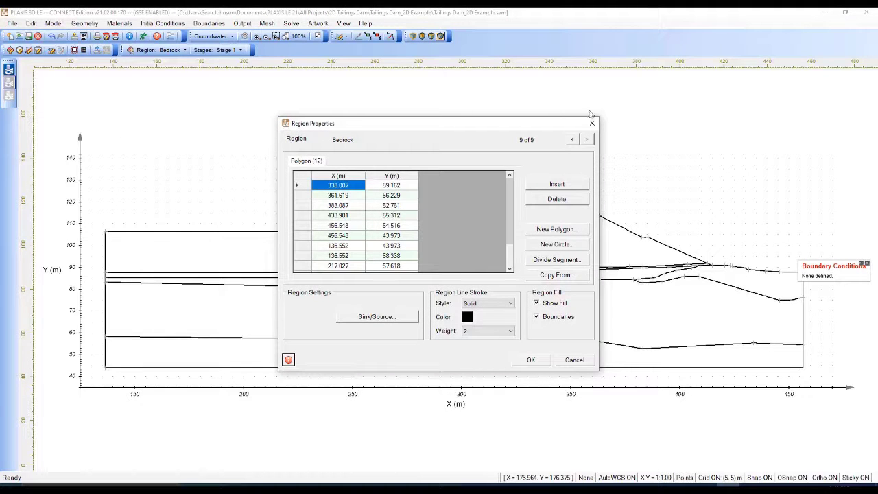
left_click(534, 358)
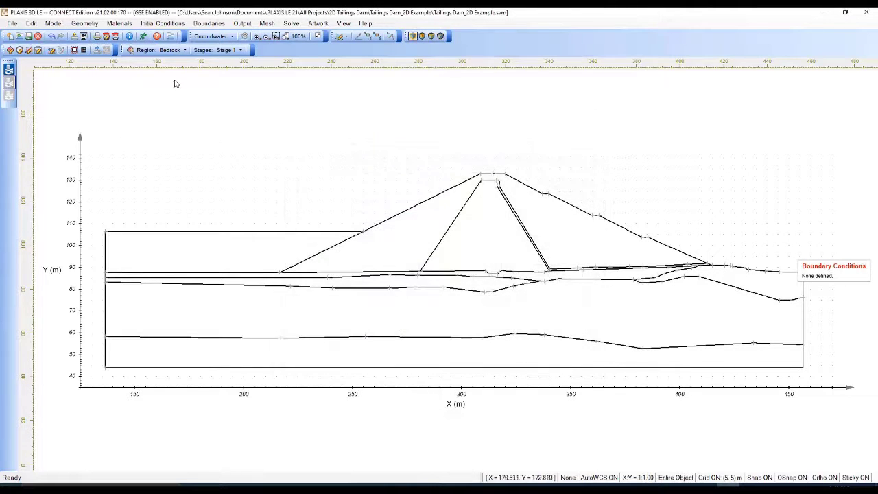
left_click(60, 24)
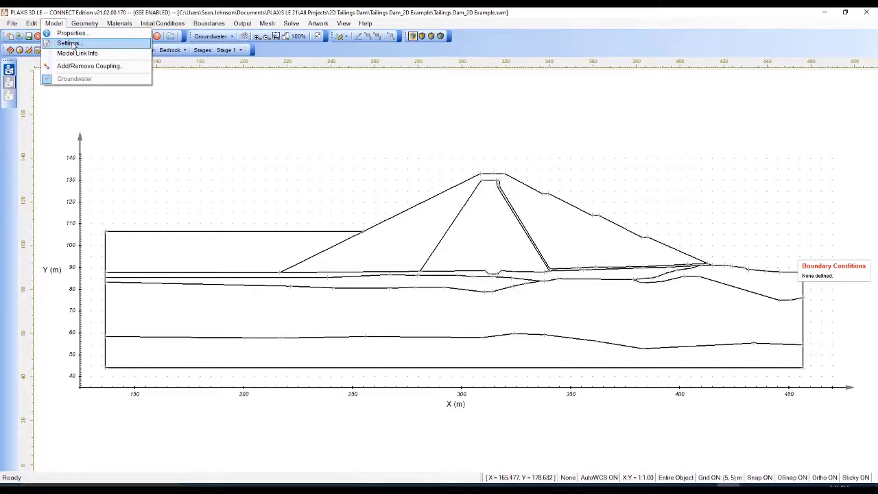
mouse_move(85, 24)
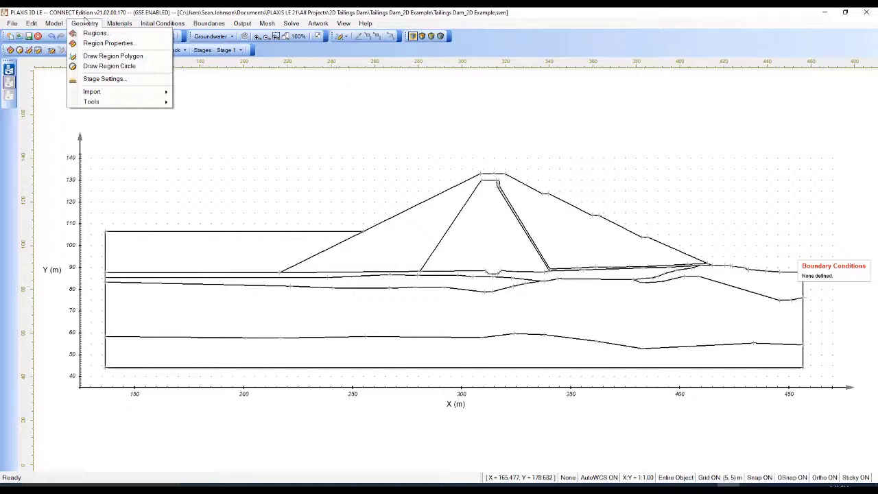
- In Region Stage Settings, assign Sandy Silt, Sandy Loam and Earth Fill to their matching regions
left_click(110, 79)
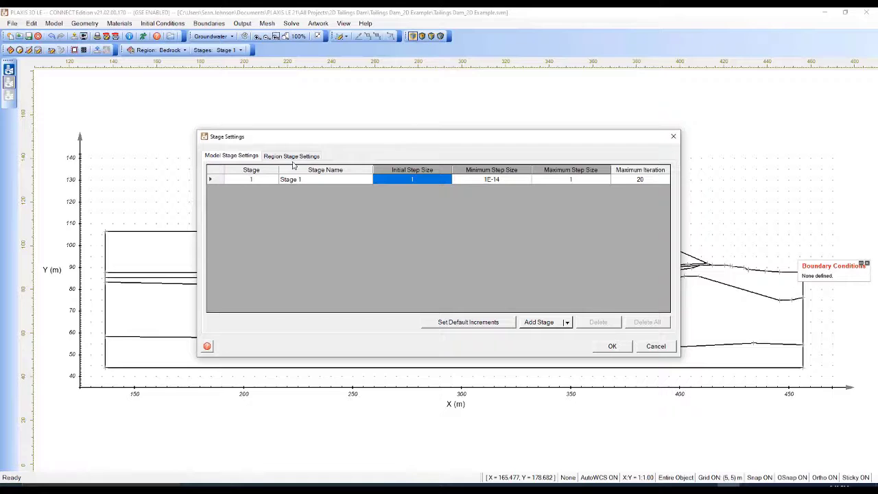
left_click(292, 157)
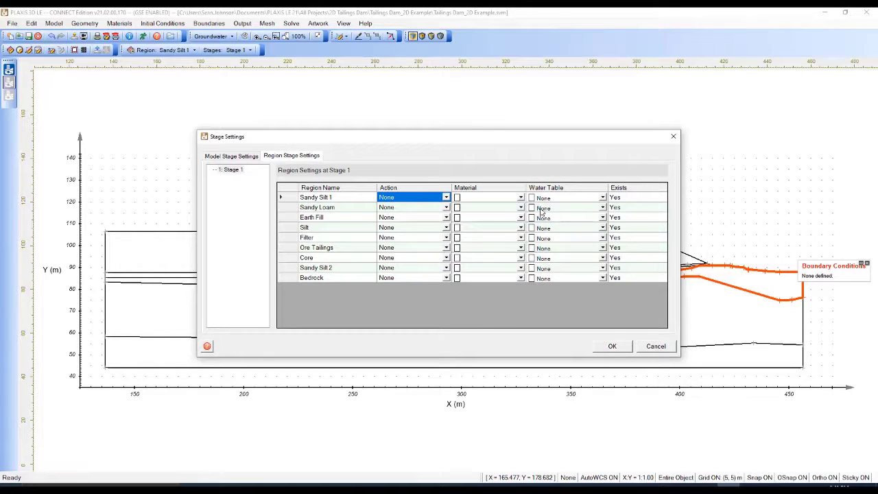
left_click(521, 198)
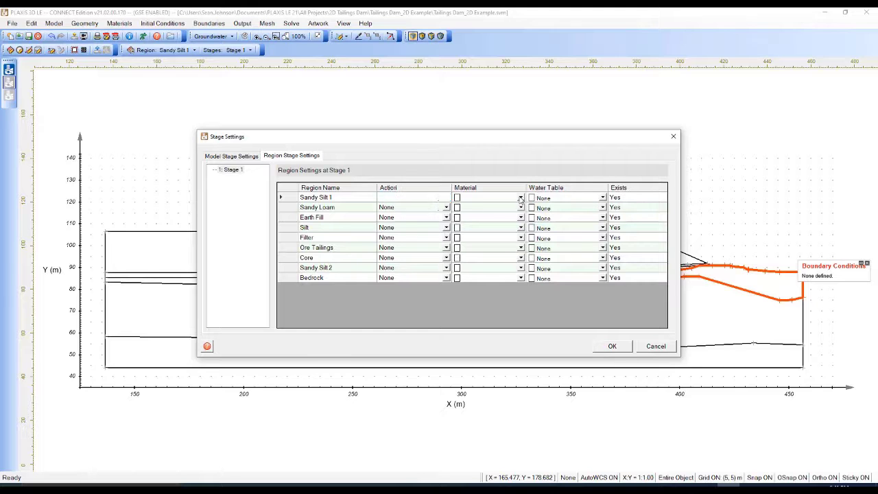
left_click(502, 236)
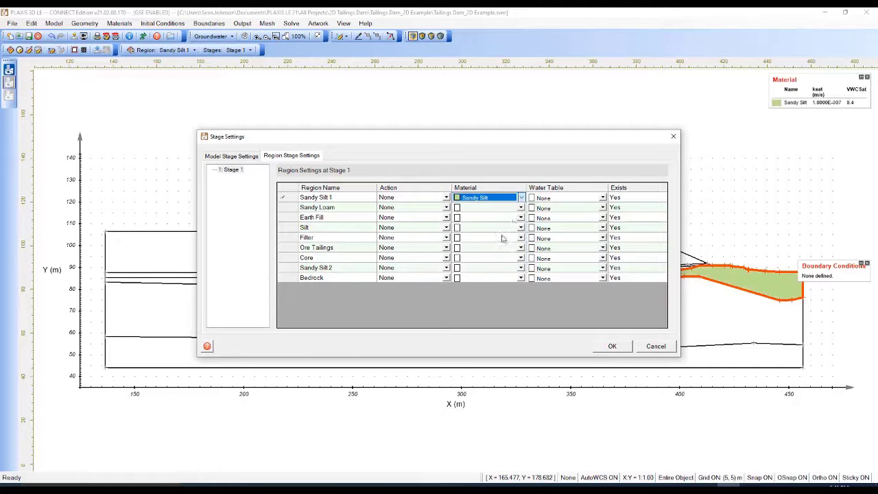
left_click(520, 207)
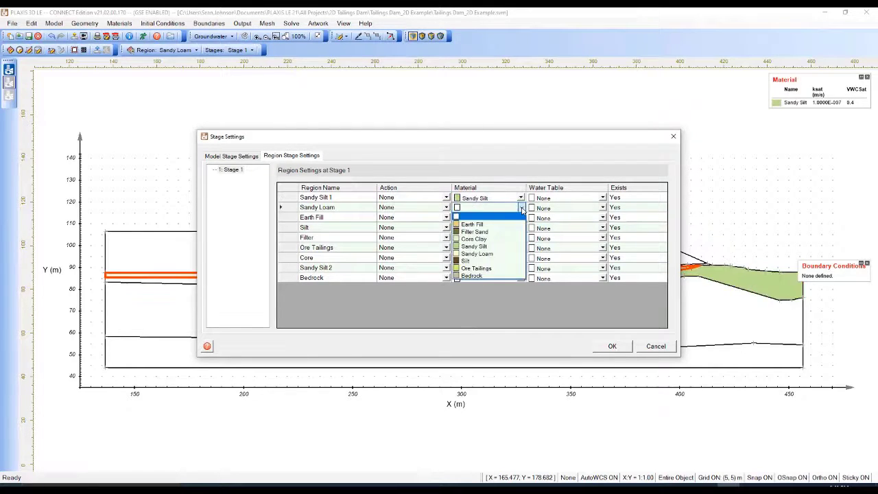
left_click(501, 256)
left_click(521, 217)
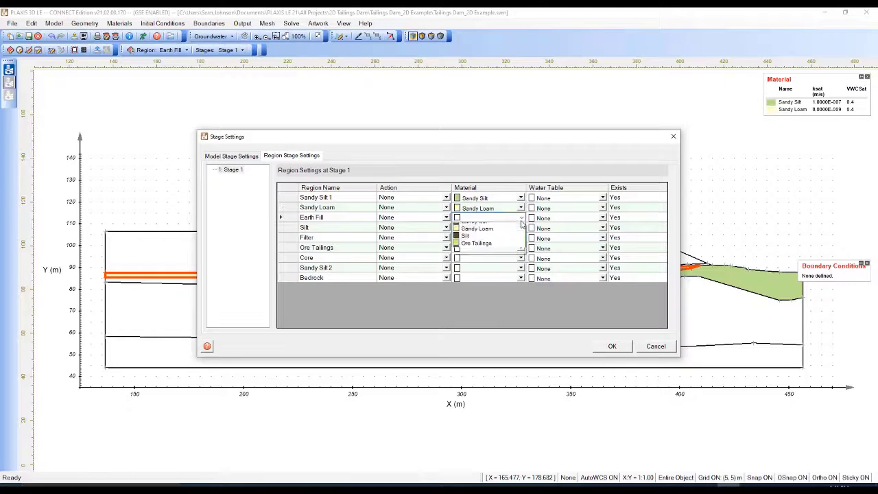
left_click(510, 236)
- Assign Silt, Filter Sand and Ore Tailings to the Silt, Filter and Ore Tailings regions
left_click(520, 227)
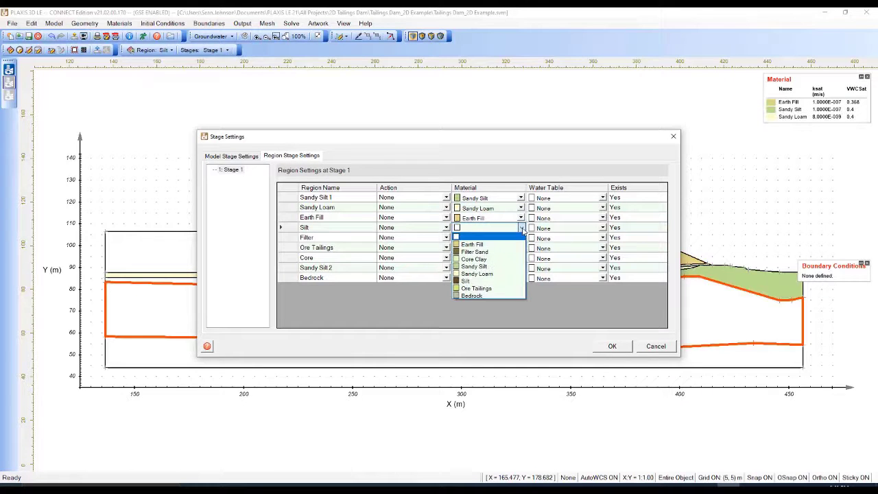
left_click(473, 280)
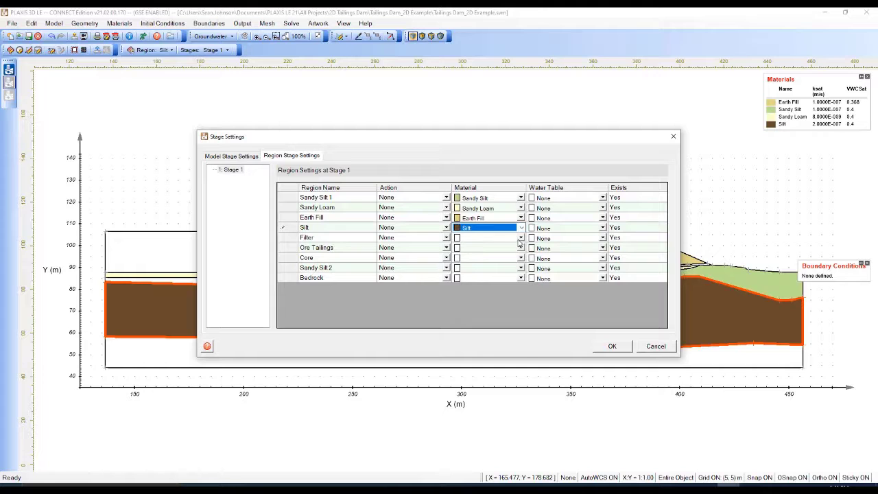
left_click(521, 238)
left_click(520, 239)
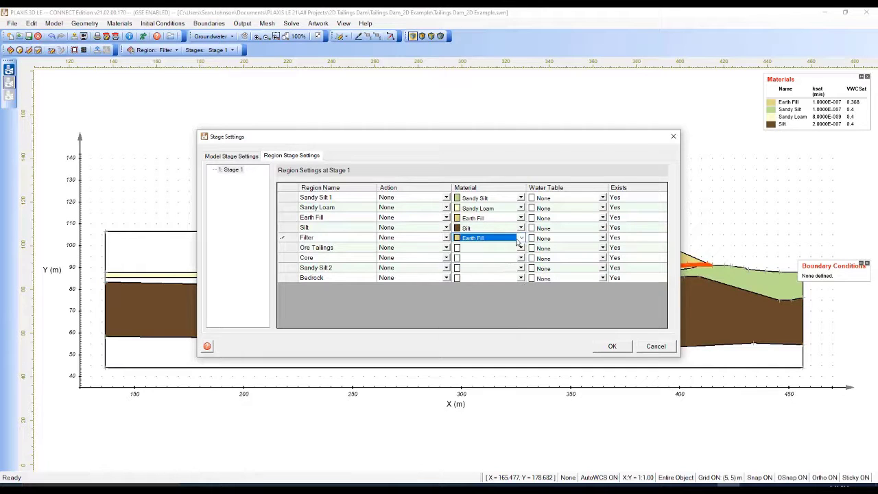
left_click(520, 238)
left_click(509, 261)
left_click(521, 248)
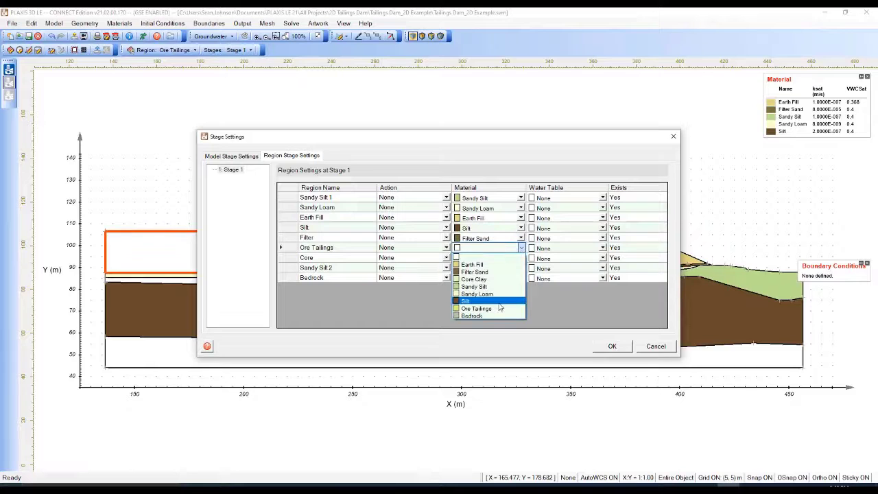
left_click(499, 310)
left_click(499, 310)
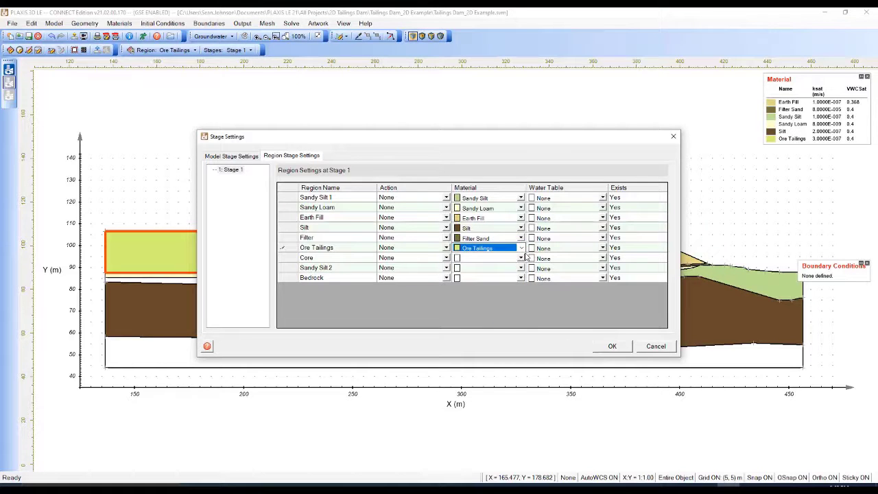
- Assign Core Clay, Sandy Silt and Bedrock to the Core, Sandy Silt 2 and Bedrock regions, then confirm
left_click(521, 257)
left_click(493, 281)
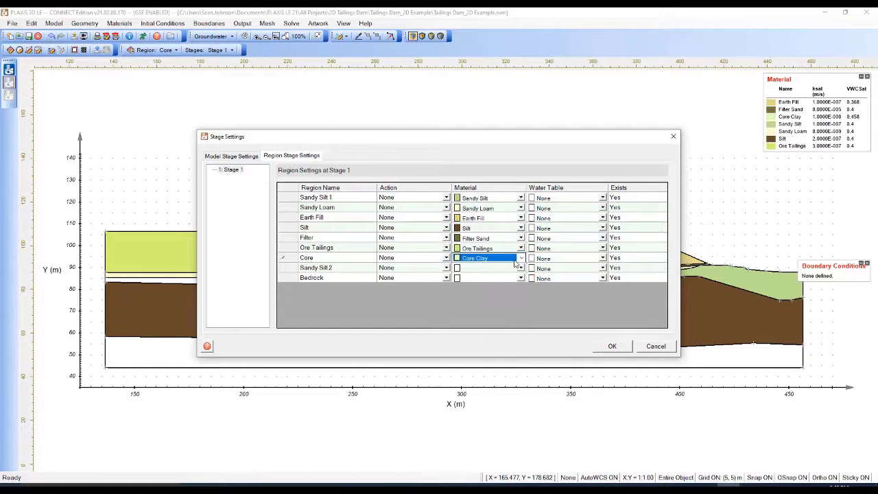
left_click(521, 268)
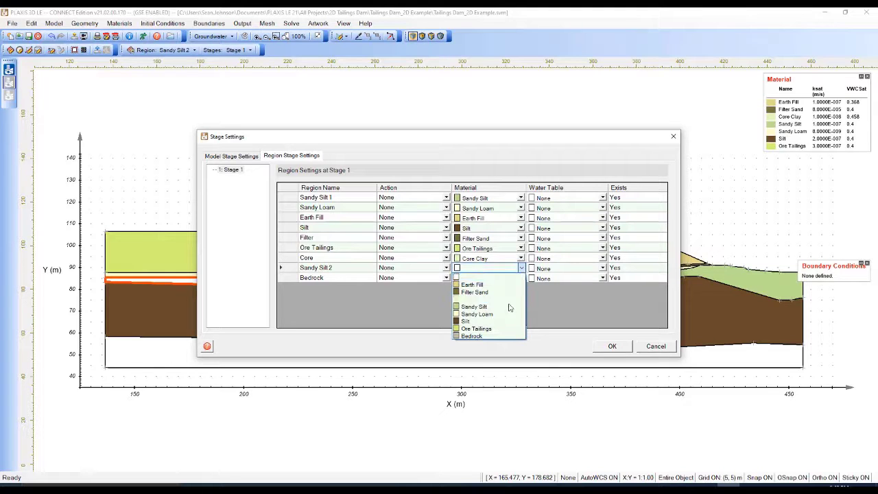
left_click(509, 308)
left_click(521, 278)
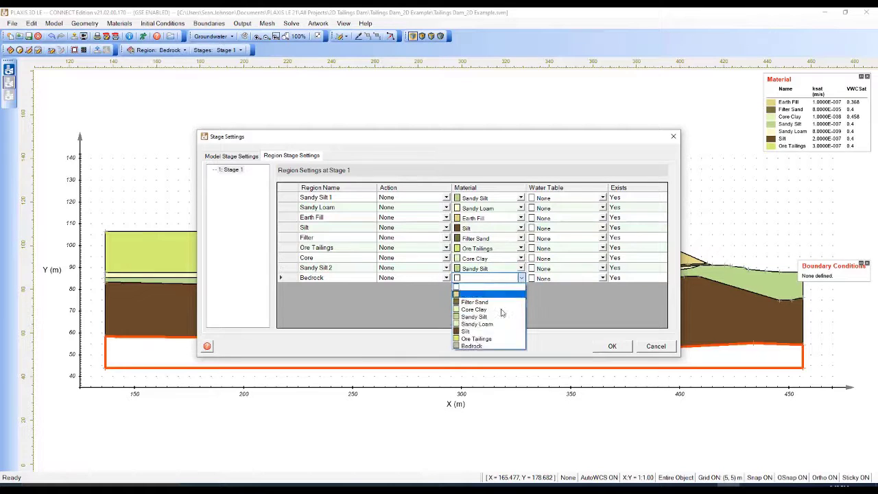
left_click(502, 347)
left_click(612, 345)
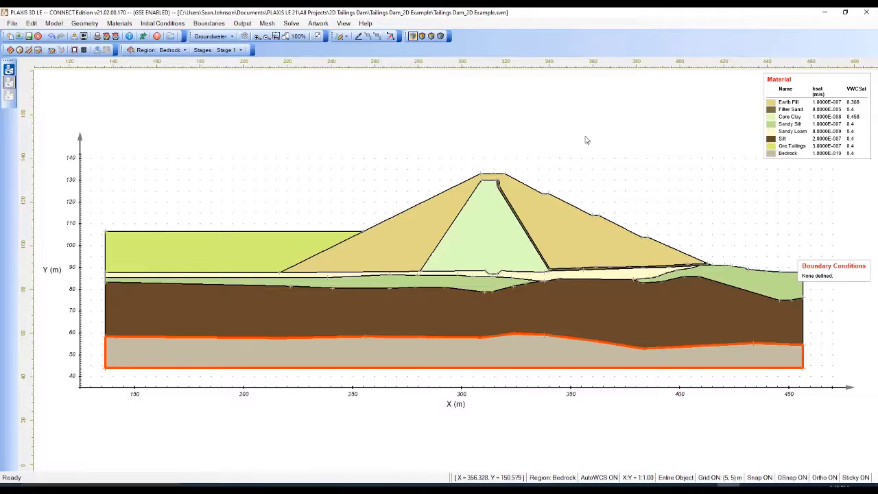
- Switch to line-segment selection and pick the left edge of the Ore Tailings region
left_click(432, 37)
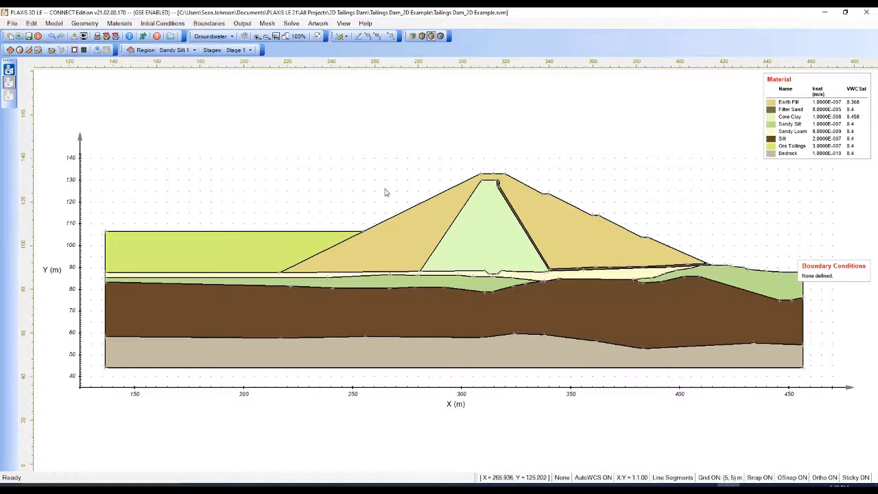
left_click(105, 256)
- Create and assign a Head Constant boundary condition of 130 m to the Ore Tailings left edge
right_click(105, 255)
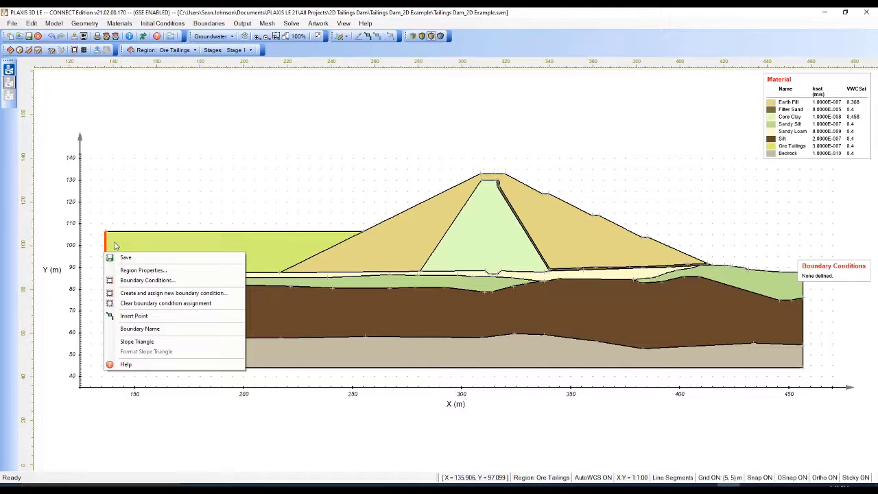
left_click(182, 293)
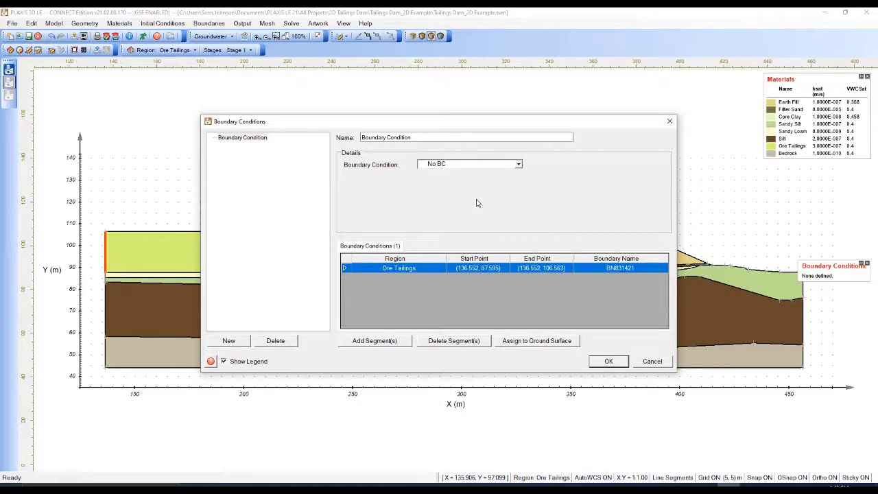
left_click(490, 166)
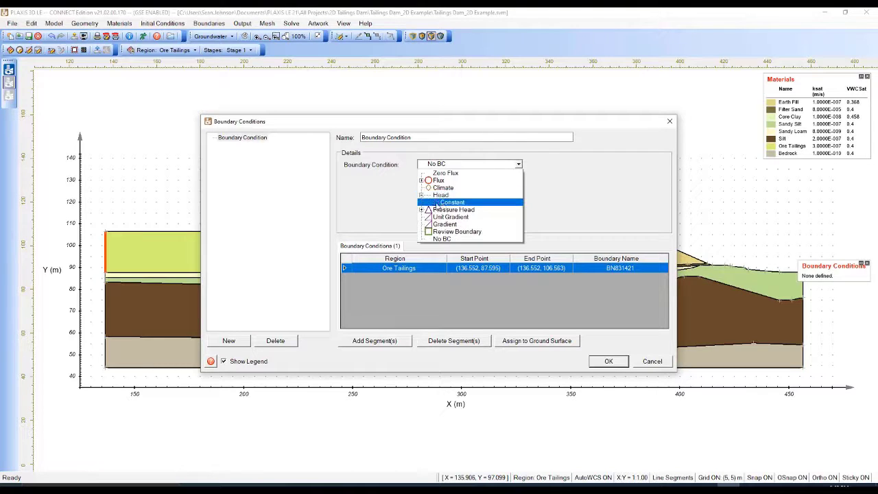
left_click(439, 203)
left_click(439, 181)
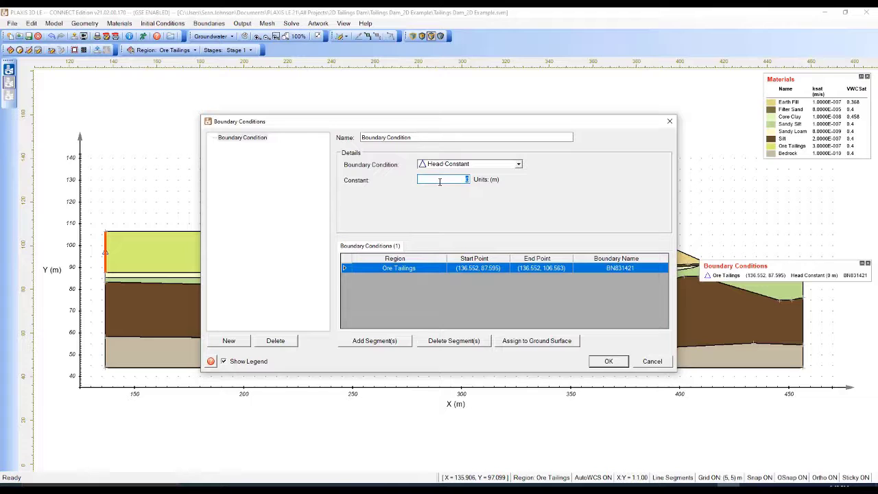
type("130")
left_click(608, 361)
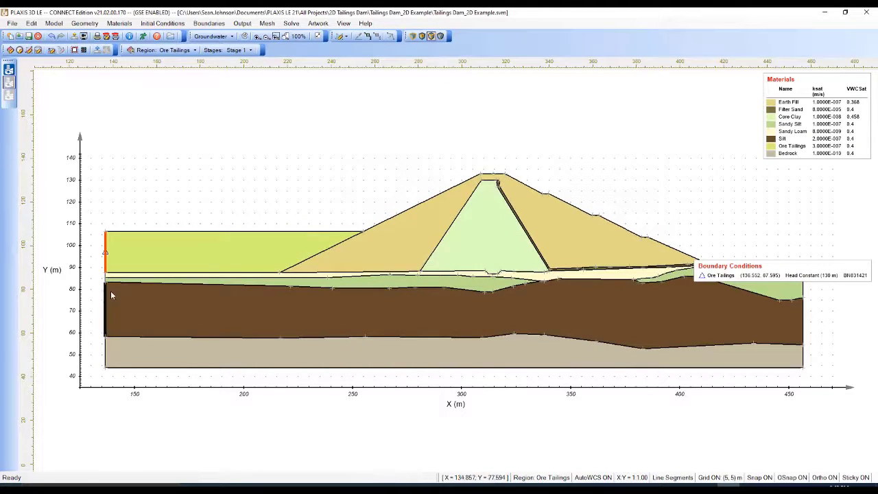
scroll(111, 295, "up", 3)
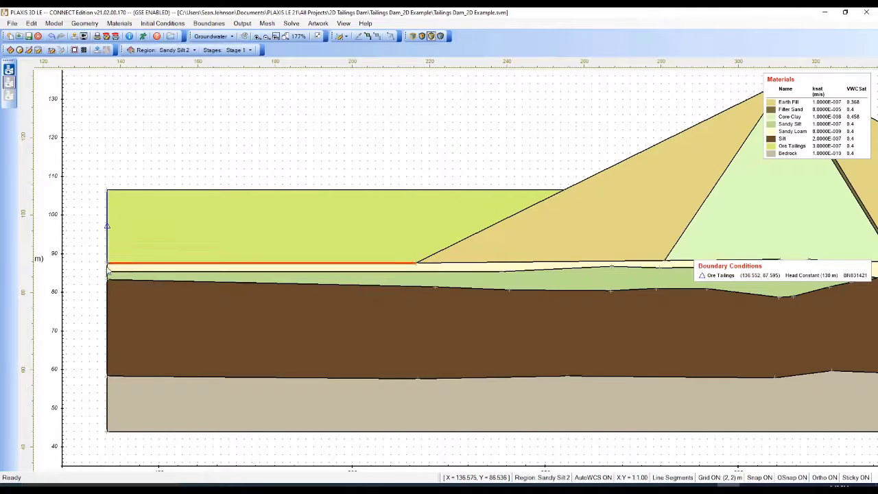
- Assign a new 130 m Head Constant boundary condition to the Sandy Loam left edge
scroll(110, 266, "up", 3)
scroll(112, 264, "up", 2)
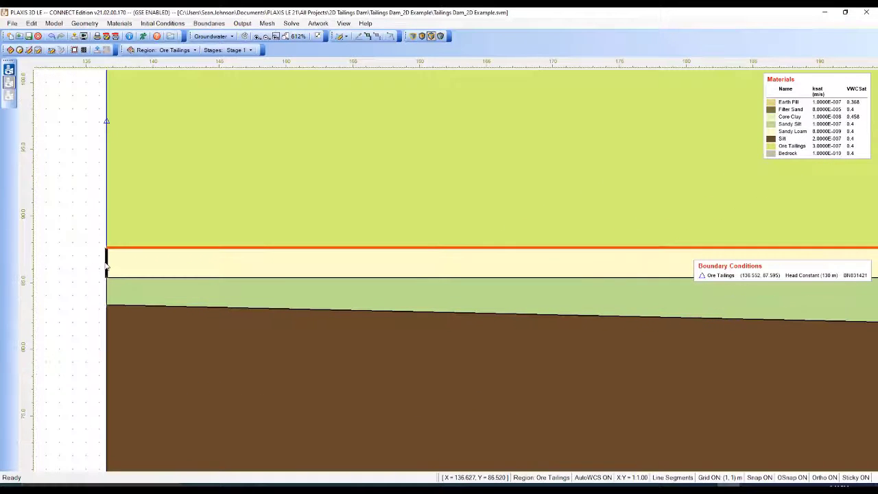
right_click(107, 264)
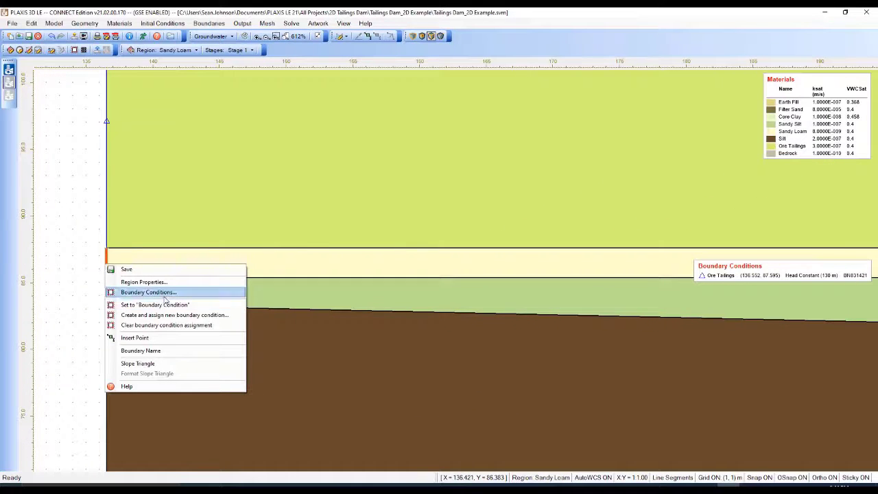
left_click(206, 315)
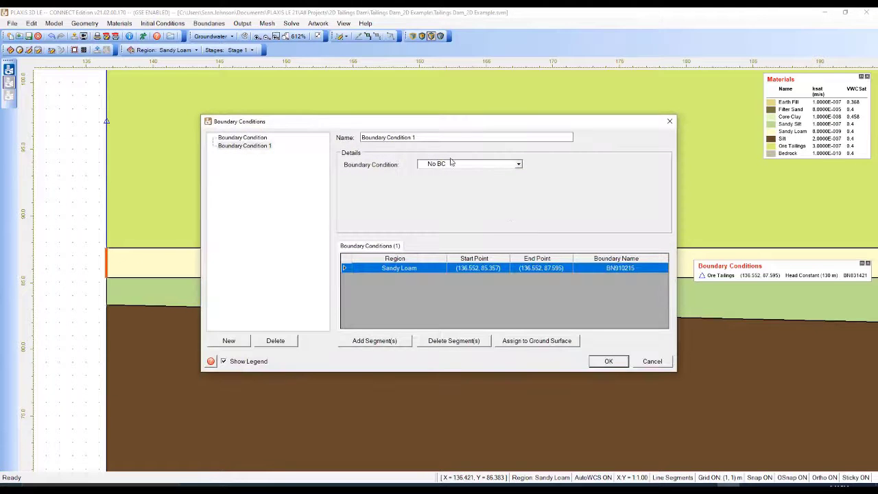
left_click(451, 163)
left_click(433, 196)
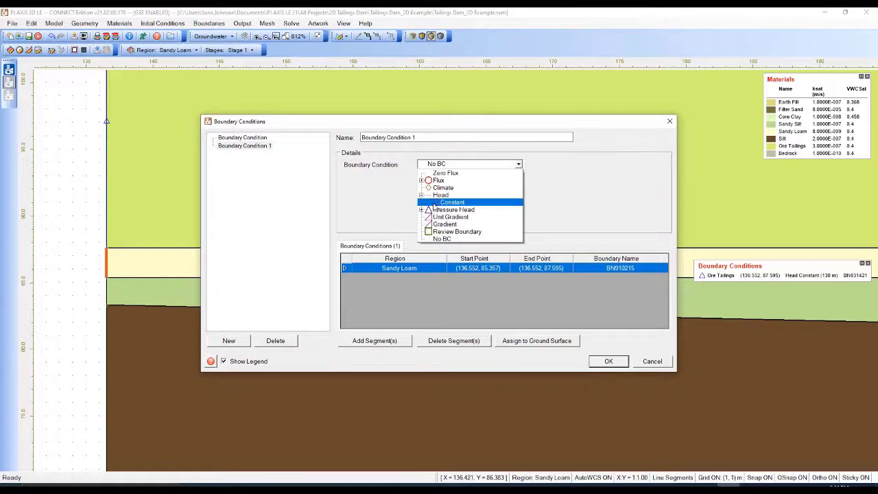
left_click(450, 202)
left_click(436, 180)
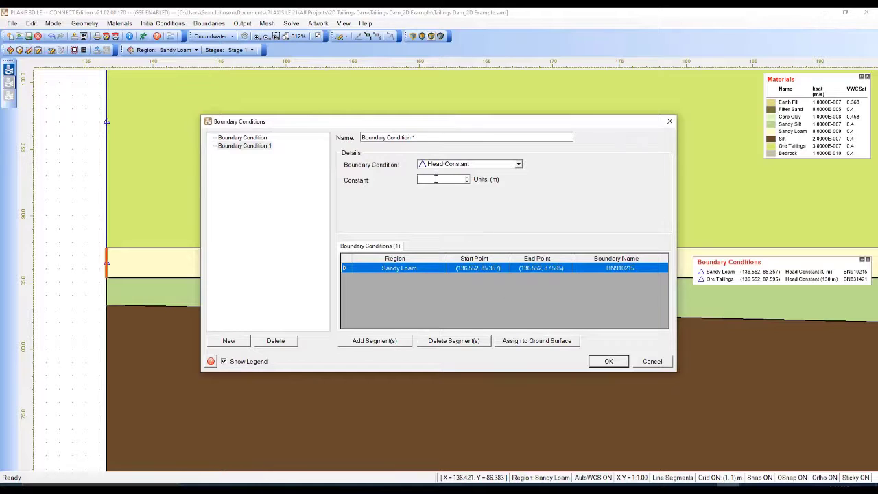
type("130")
left_click(610, 361)
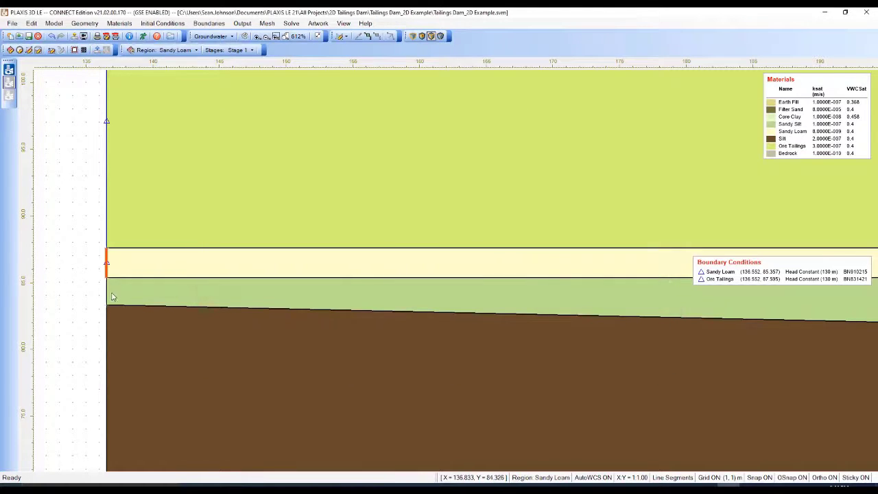
- Assign a new 130 m Head Constant boundary condition to the Sandy Silt 2 left edge
right_click(108, 292)
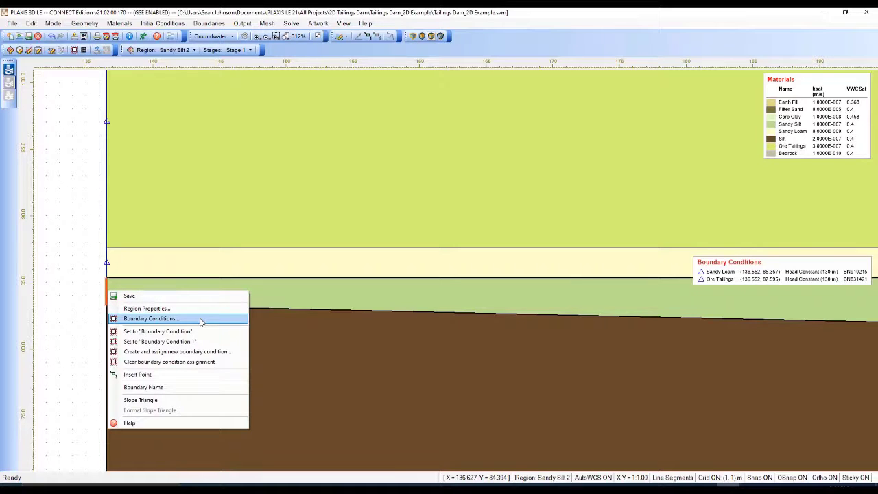
left_click(221, 352)
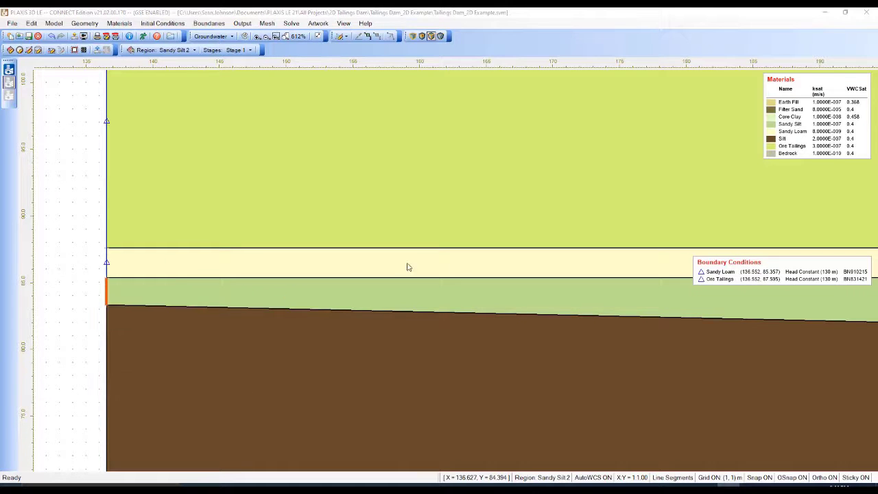
left_click(468, 166)
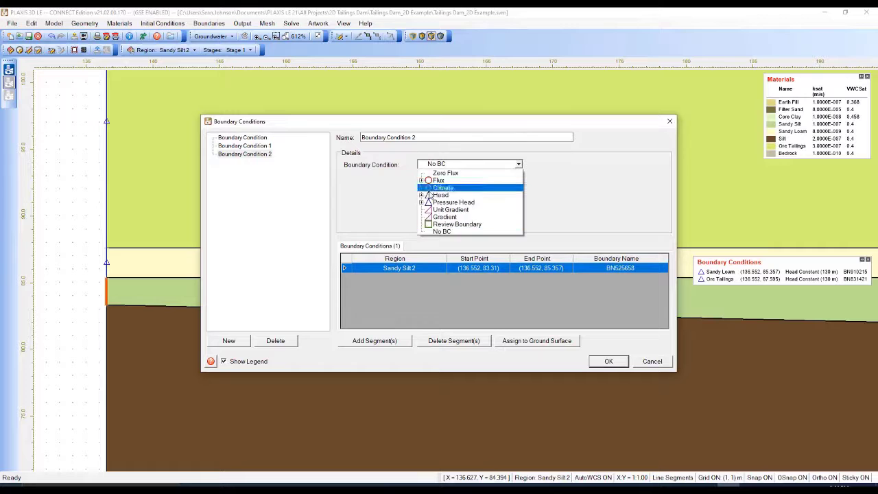
left_click(421, 194)
left_click(449, 202)
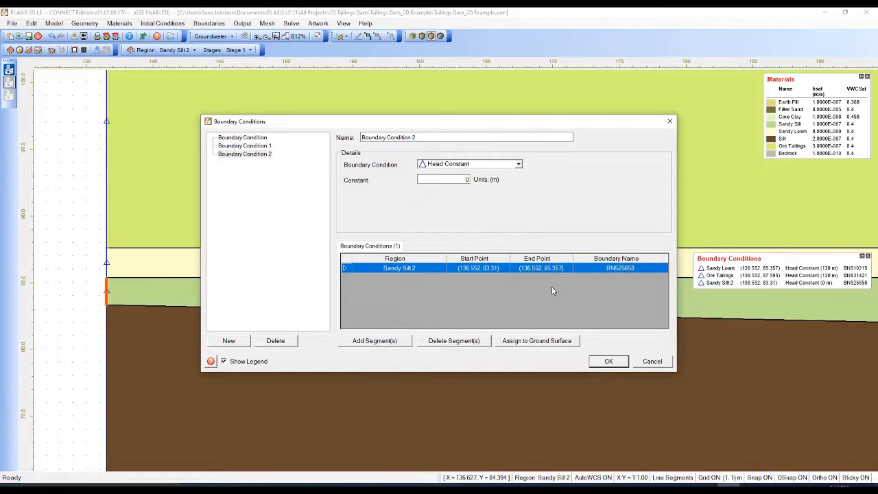
left_click(455, 180)
type("130")
left_click(620, 356)
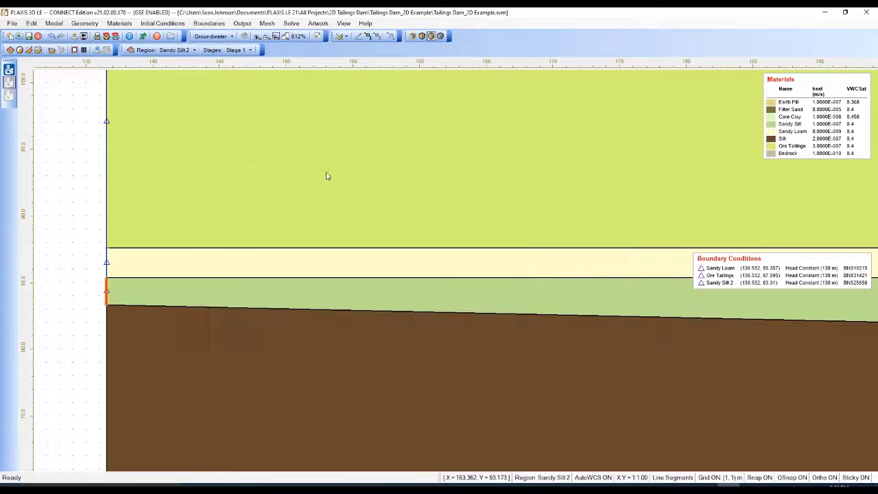
scroll(324, 179, "down", 4)
left_click(233, 261)
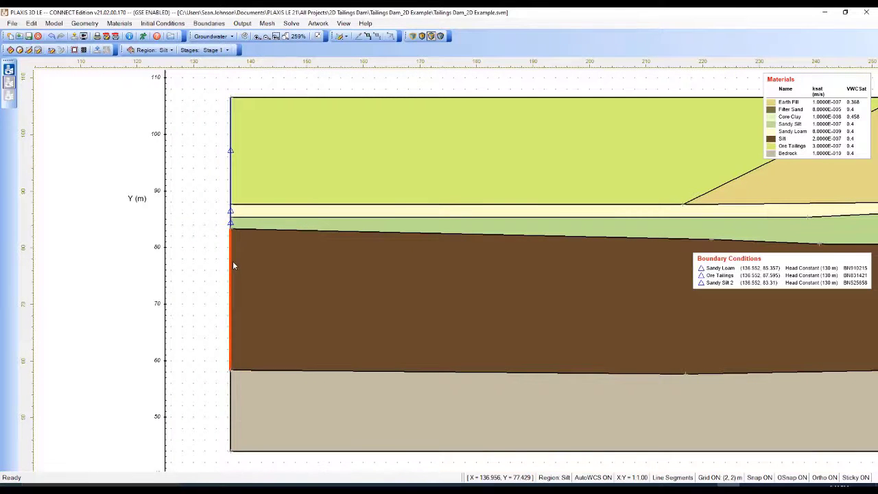
- Assign a new 130 m Head Constant boundary condition to the Silt left edge
right_click(232, 260)
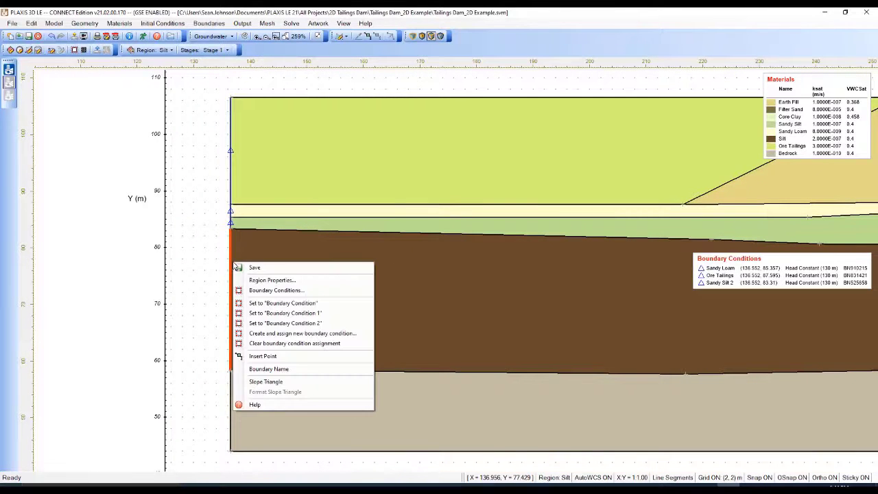
left_click(356, 334)
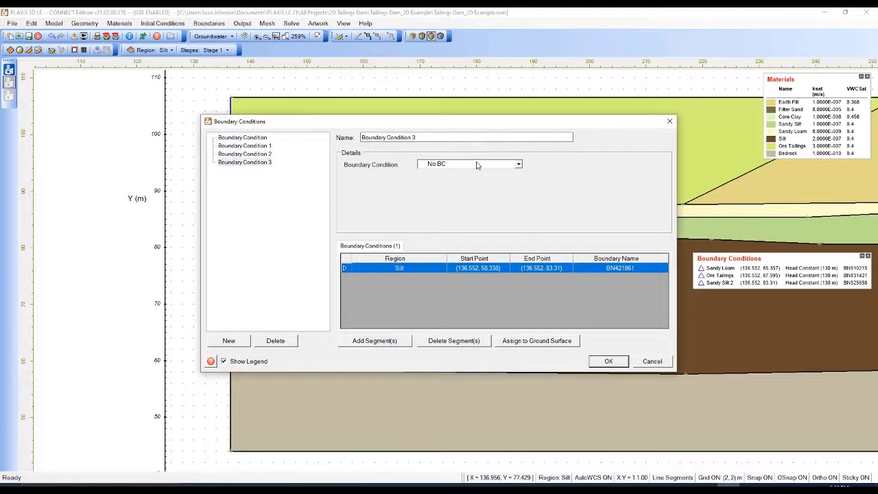
left_click(470, 164)
left_click(421, 196)
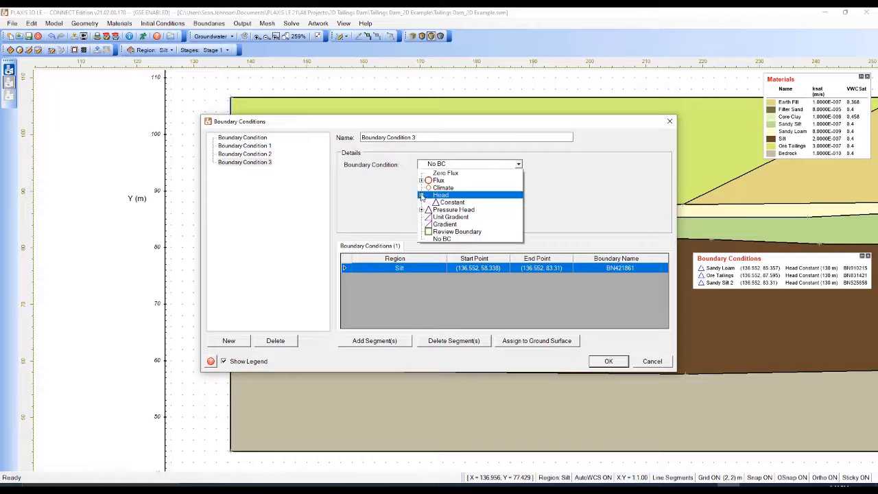
left_click(456, 202)
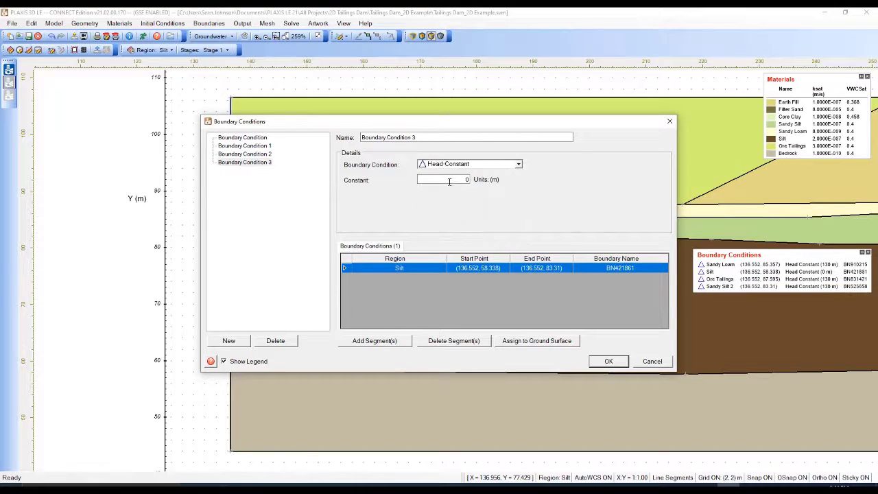
left_click(449, 180)
type("130")
left_click(609, 361)
- Assign a new 130 m Head Constant boundary condition to the Bedrock left edge
left_click(233, 420)
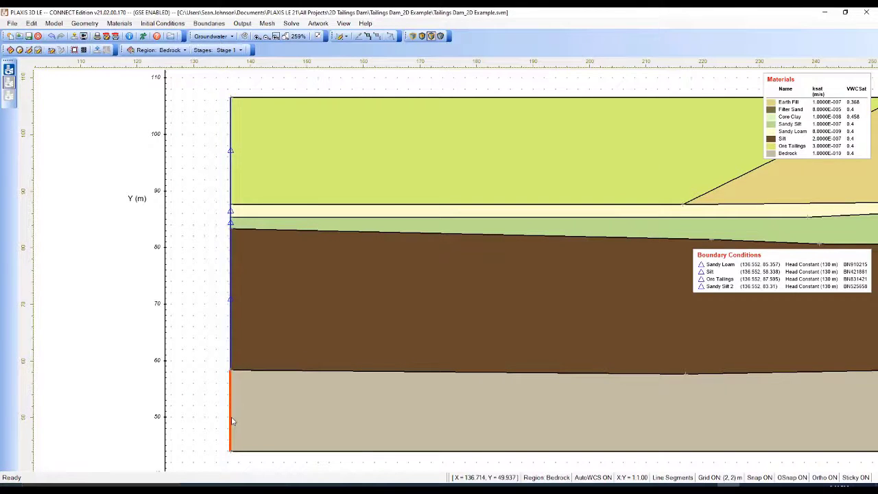
right_click(232, 420)
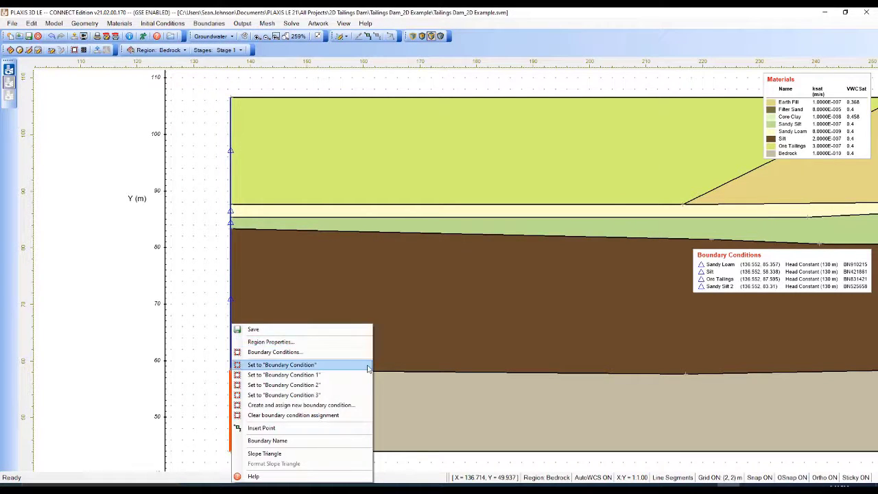
left_click(343, 409)
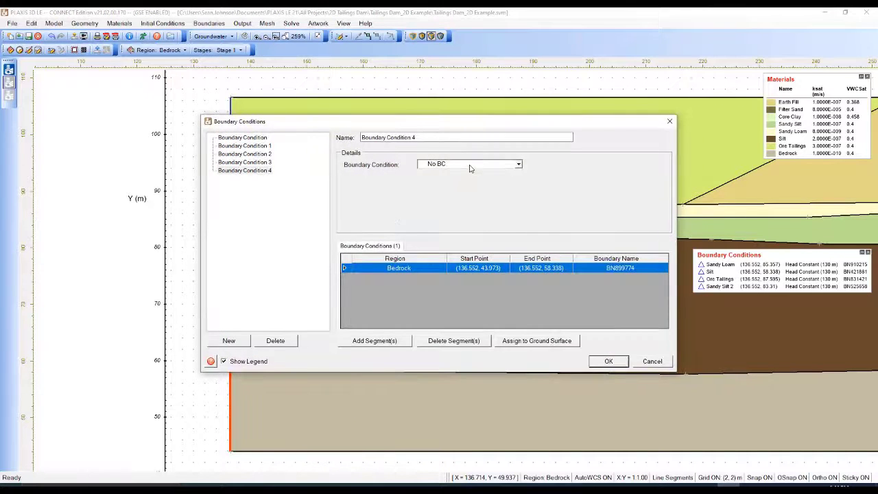
left_click(470, 165)
left_click(422, 195)
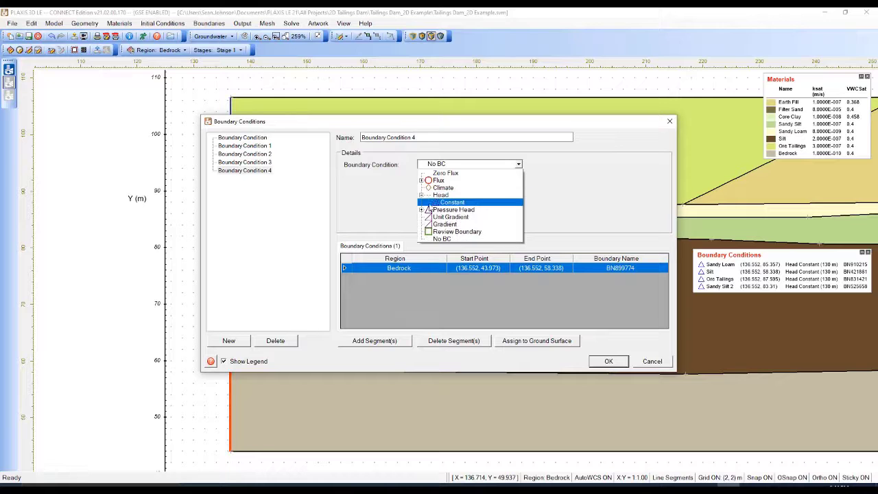
left_click(443, 204)
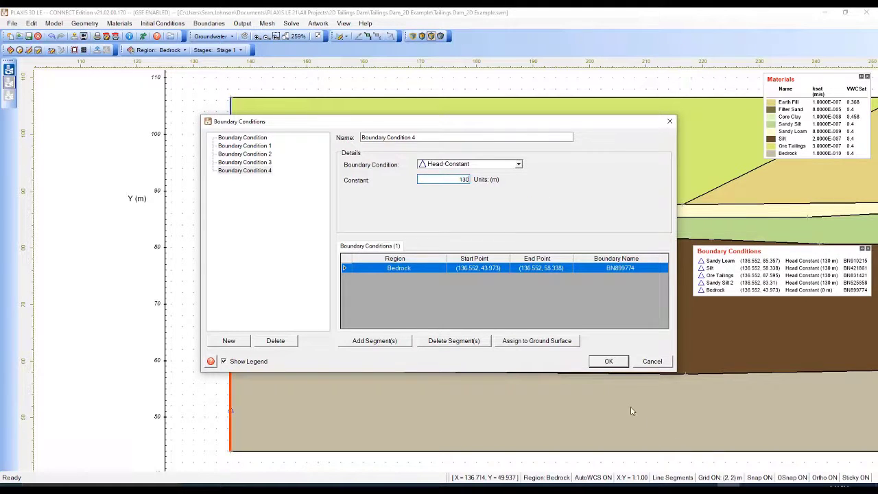
left_click(609, 361)
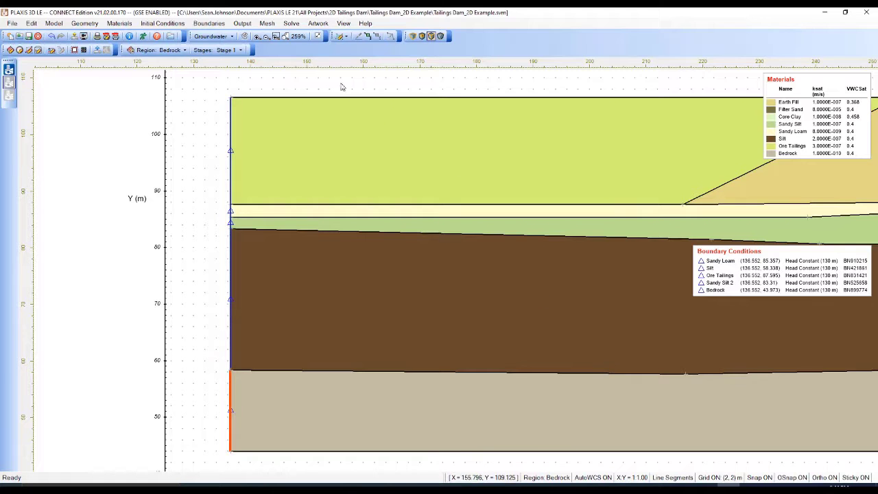
- Create a Head Constant boundary condition of 130 m on the Ore Tailings top edge
scroll(341, 86, "down", 4)
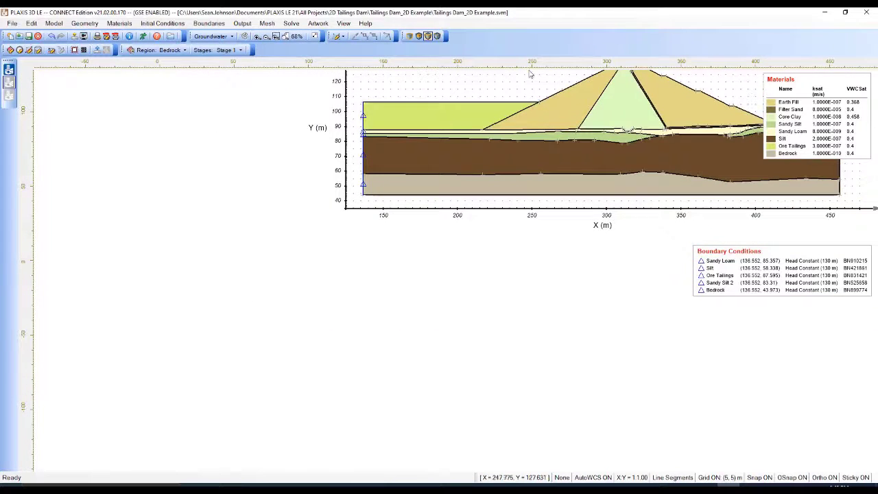
scroll(529, 73, "up", 2)
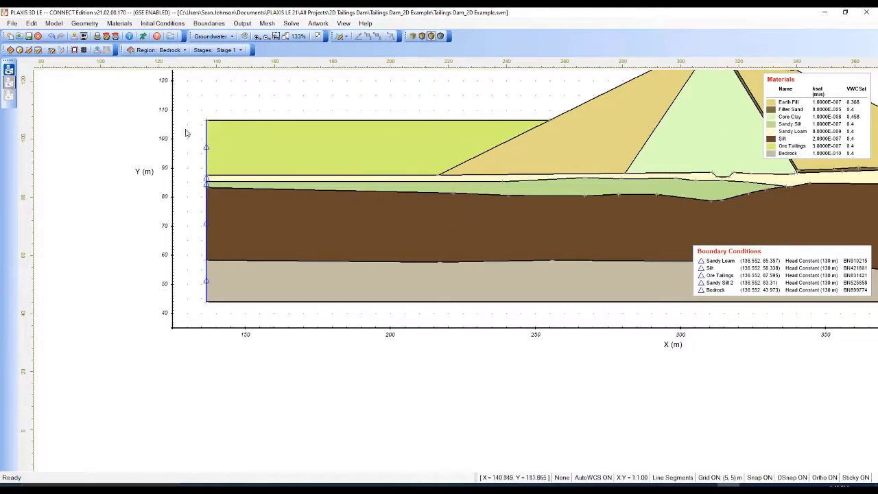
scroll(363, 82, "up", 2)
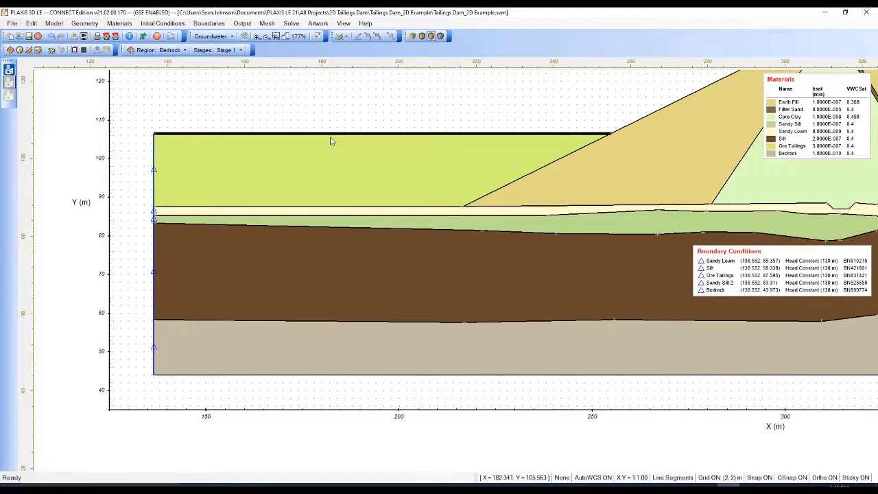
left_click(330, 140)
right_click(331, 140)
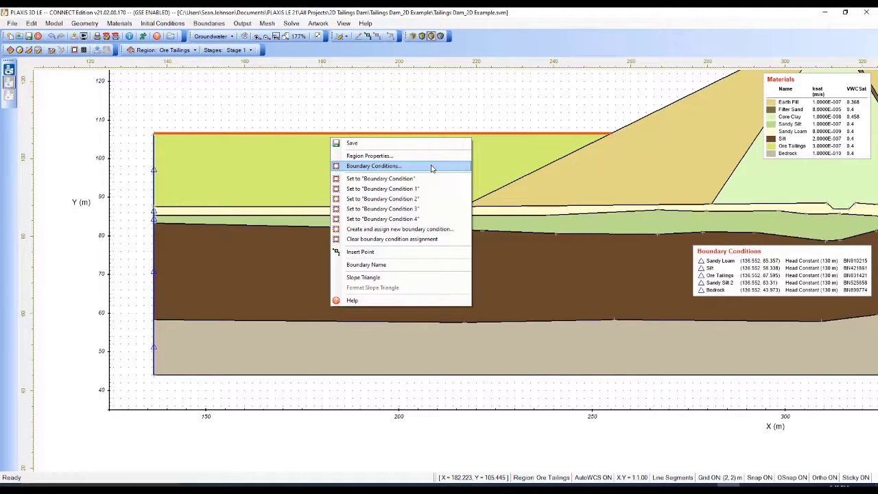
left_click(398, 228)
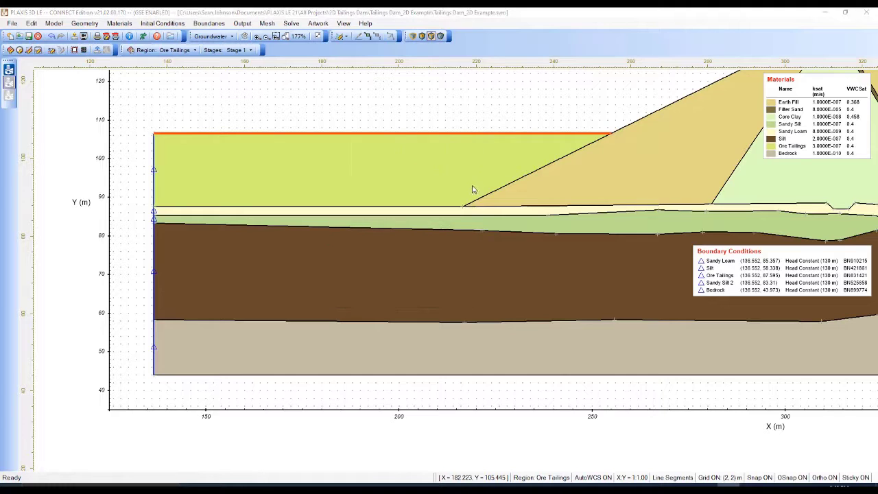
left_click(435, 164)
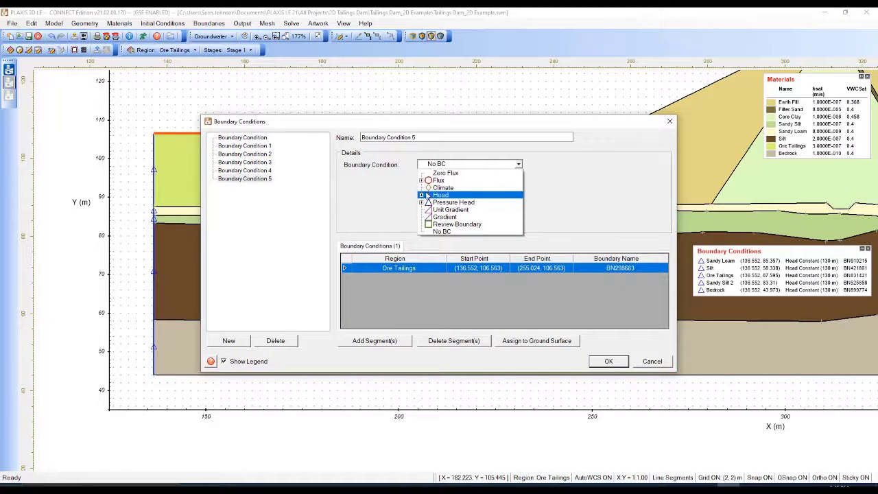
left_click(422, 196)
left_click(439, 203)
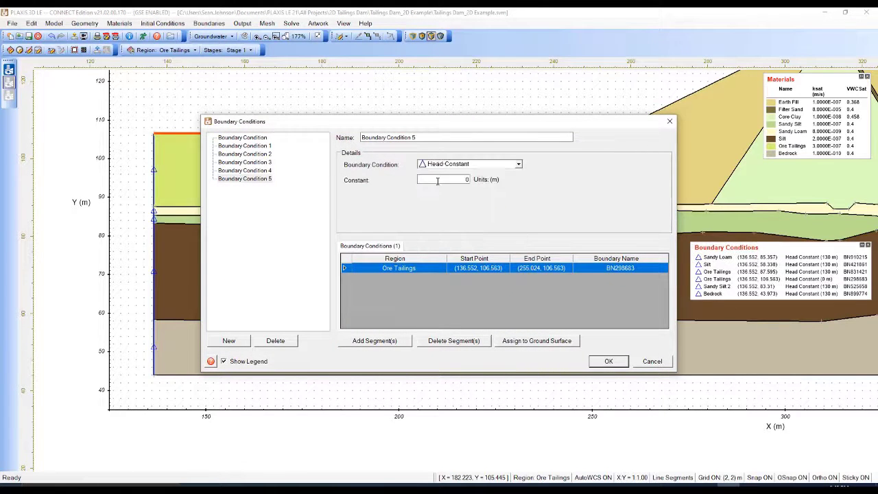
left_click(437, 180)
type("130")
left_click(609, 360)
scroll(610, 247, "down", 3)
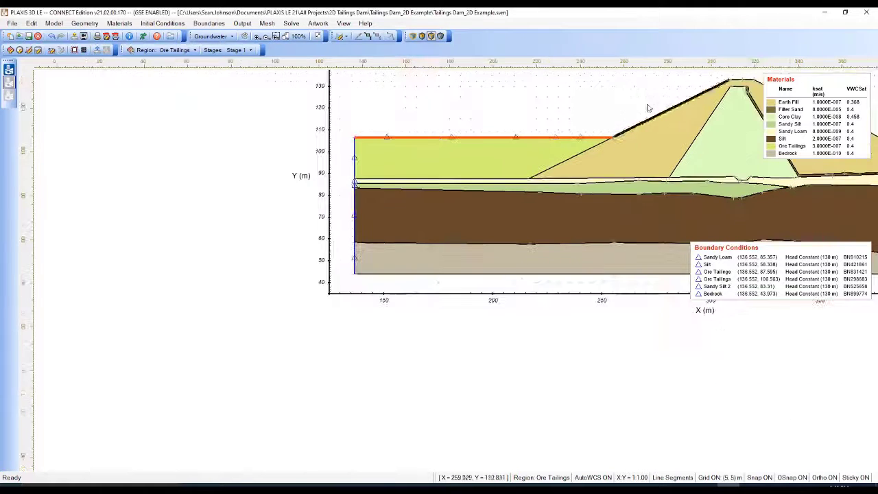
- Create a Head Constant boundary condition of 130 m on the Earth Fill upstream slope edge
left_click(663, 113)
right_click(663, 114)
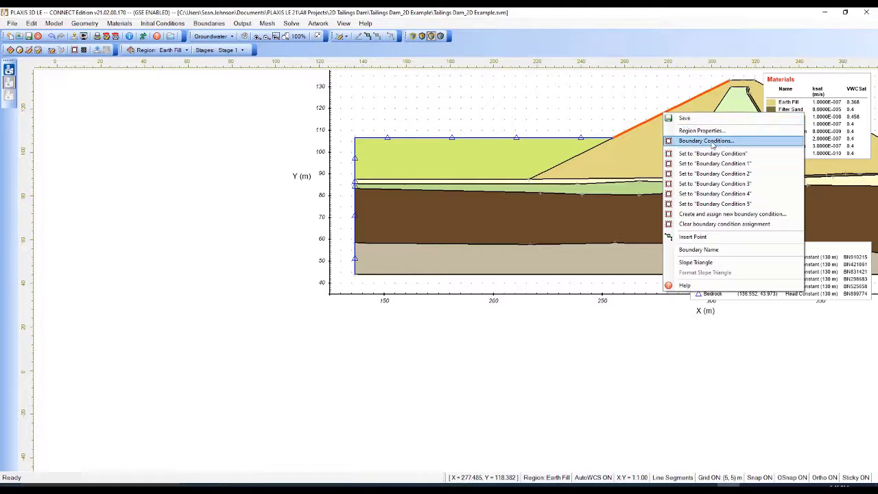
left_click(730, 214)
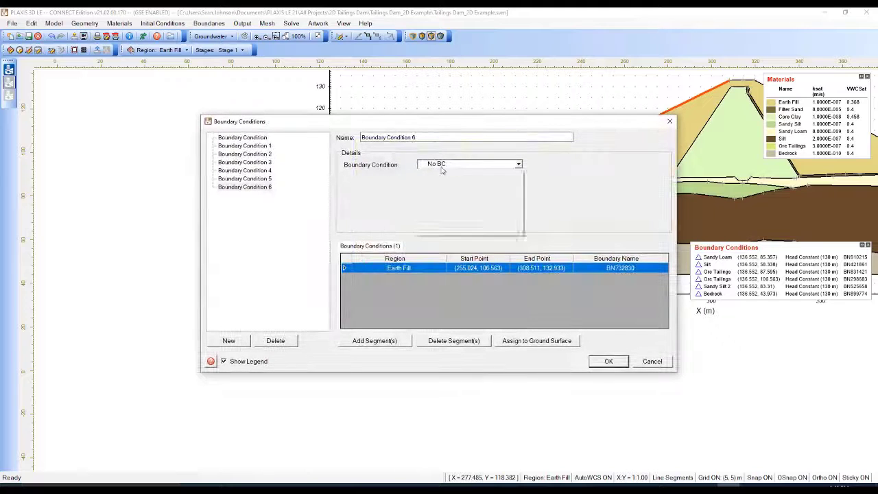
left_click(439, 165)
left_click(422, 196)
left_click(443, 202)
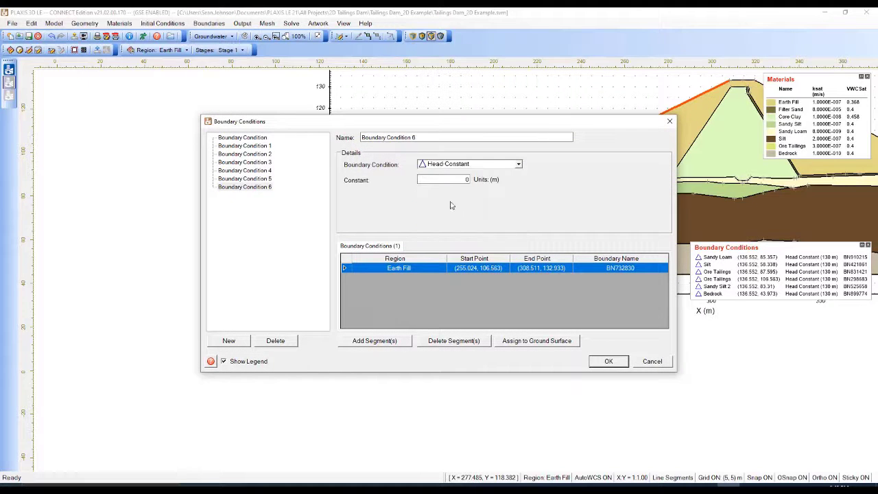
left_click(452, 179)
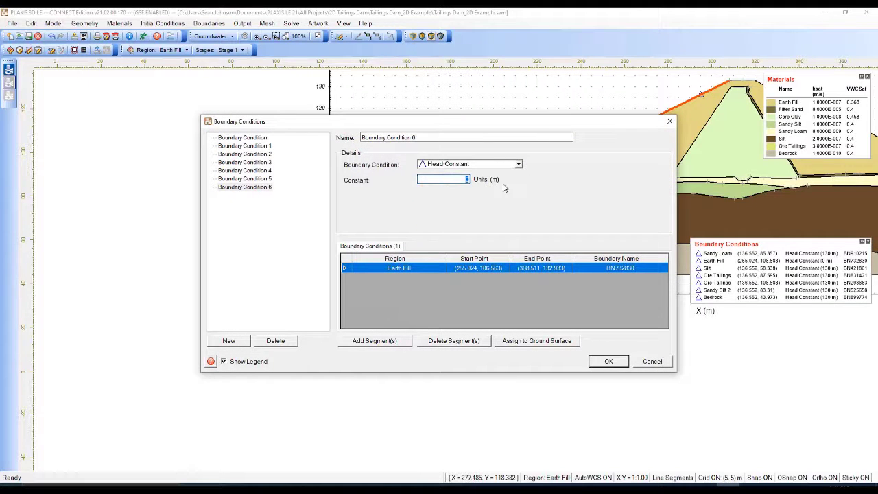
type("130")
left_click(608, 361)
- Zoom to the downstream toe and bring up the filter sand outlet edge's context menu
scroll(635, 310, "down", 3)
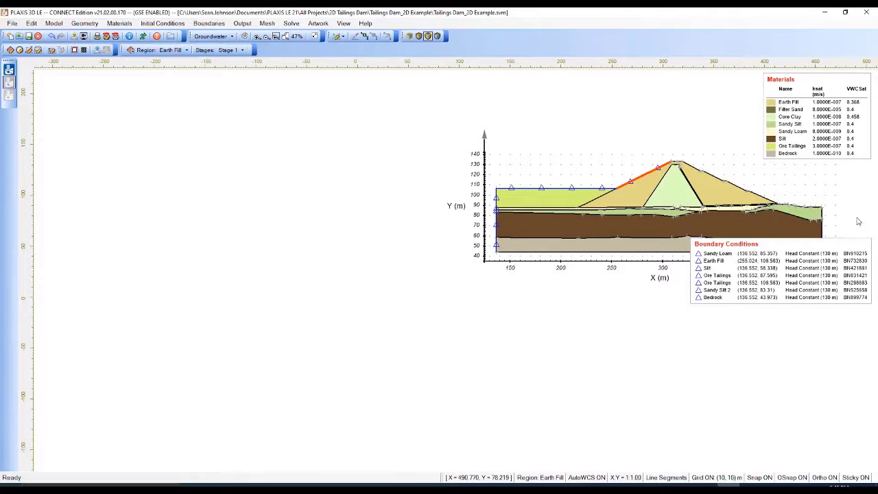
scroll(846, 200, "up", 5)
scroll(761, 210, "up", 1)
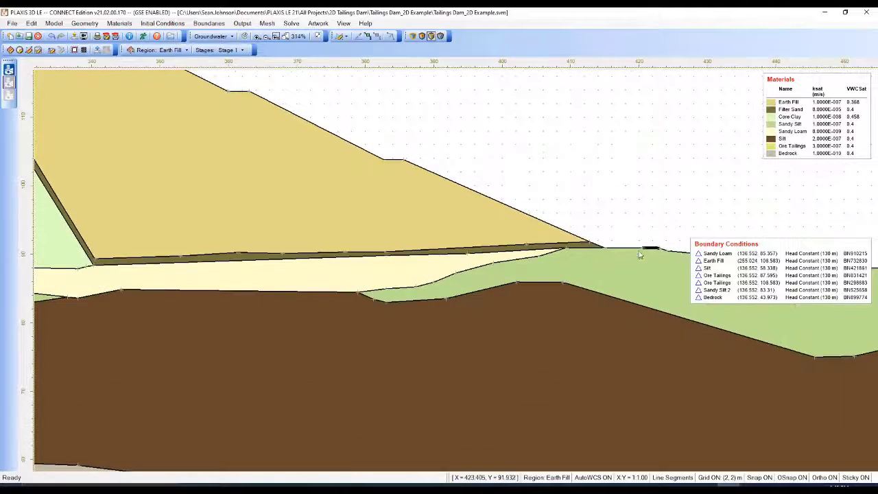
scroll(379, 186, "down", 4)
scroll(379, 175, "down", 2)
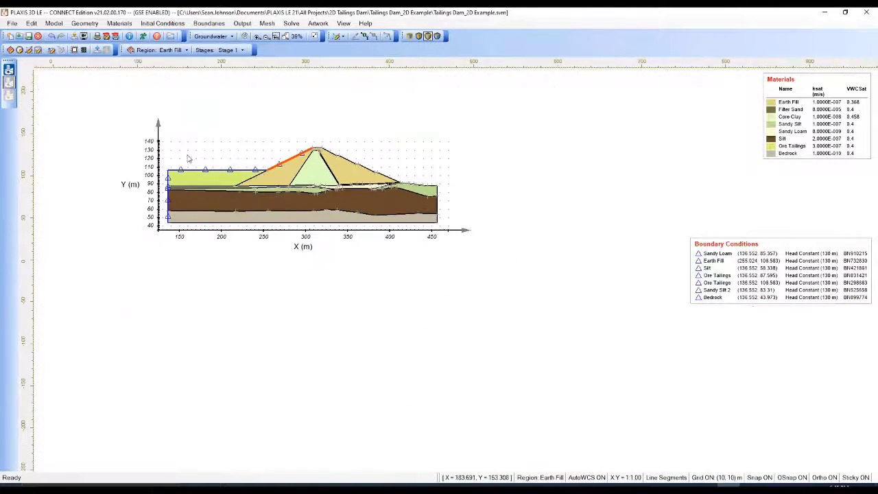
scroll(379, 156, "up", 8)
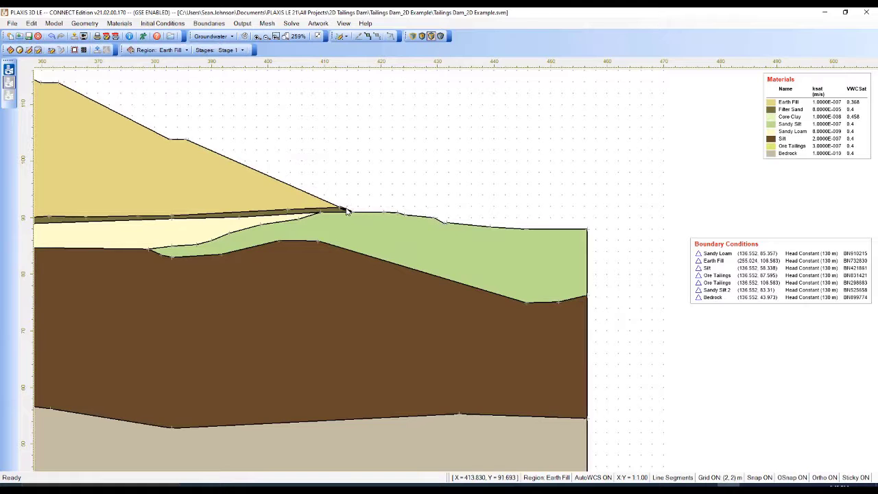
right_click(344, 208)
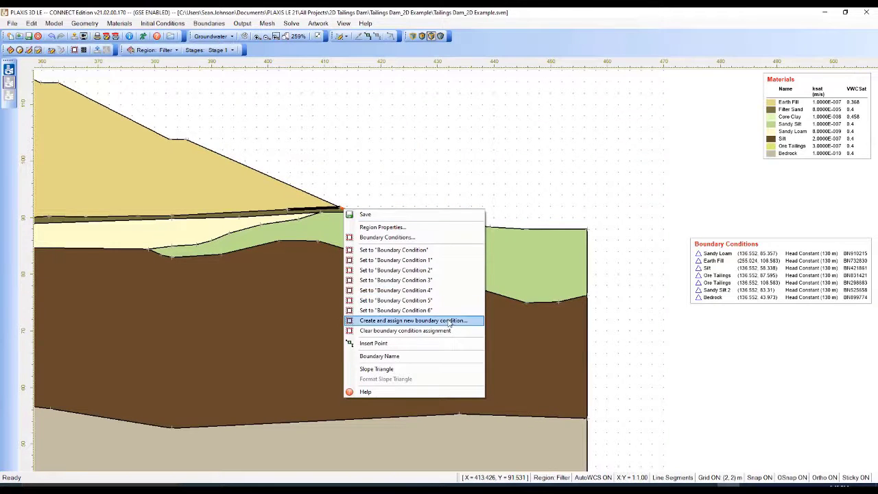
- Create a new Head Constant boundary condition of 92 m on the Filter outlet edge
scroll(338, 206, "up", 5)
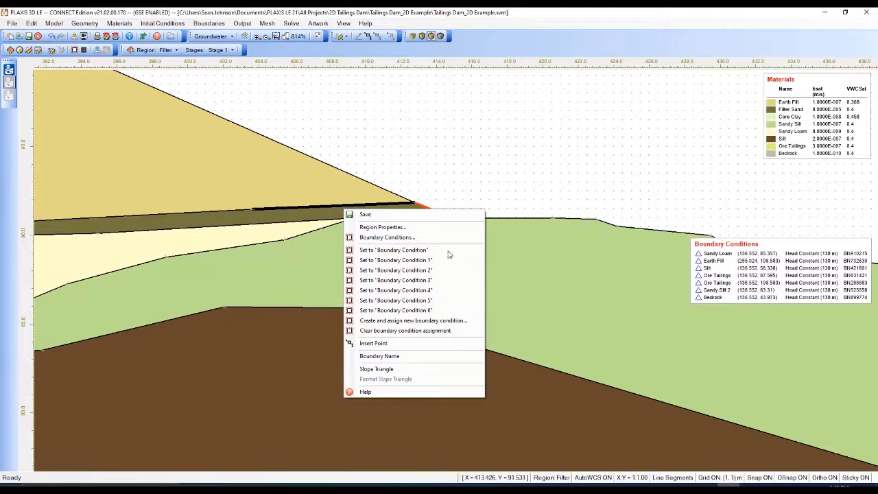
left_click(450, 321)
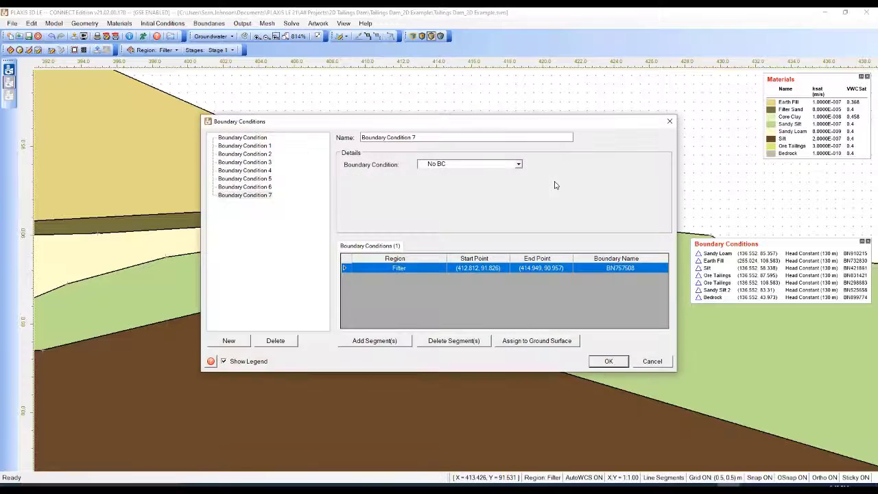
left_click(519, 164)
left_click(422, 196)
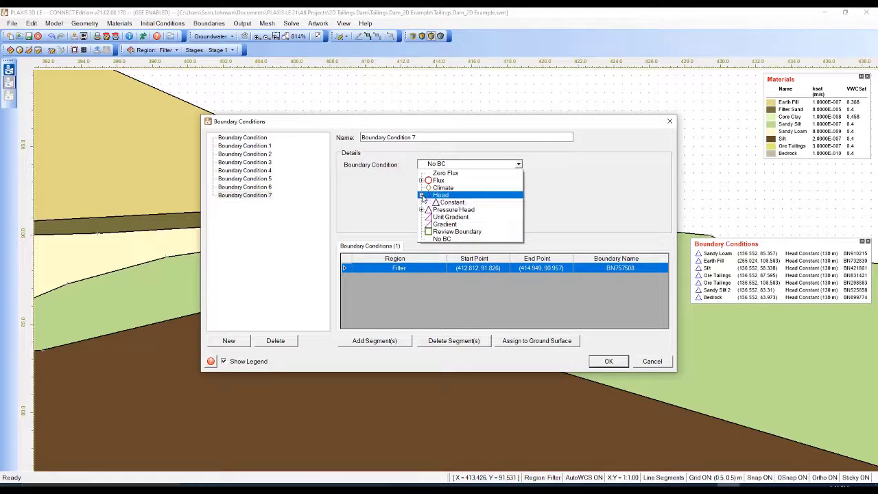
left_click(436, 202)
left_click(456, 179)
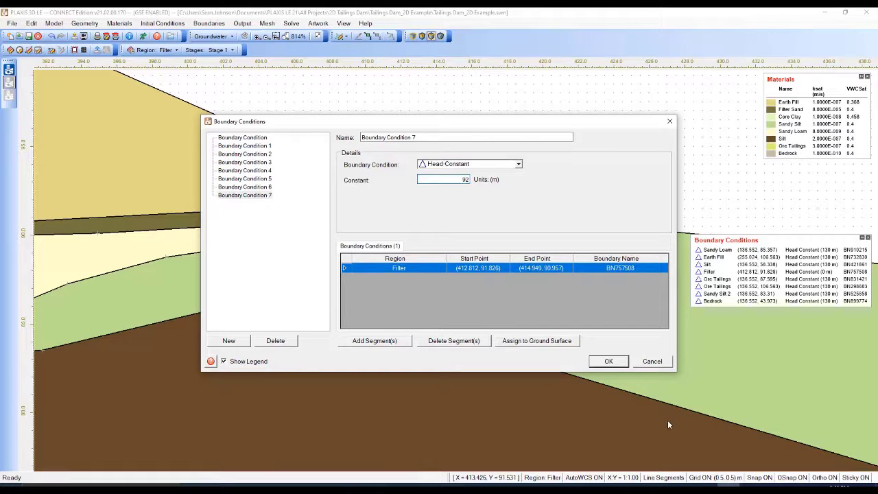
type("92")
left_click(608, 361)
scroll(630, 176, "down", 4)
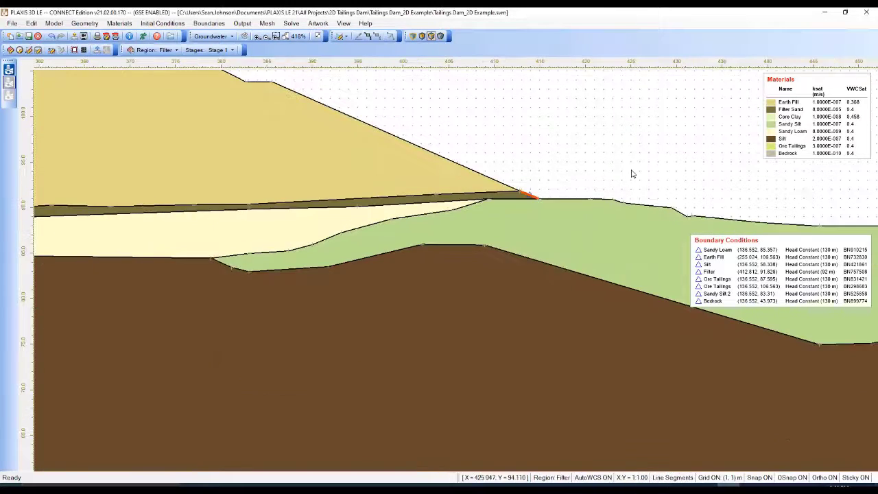
scroll(584, 149, "up", 1)
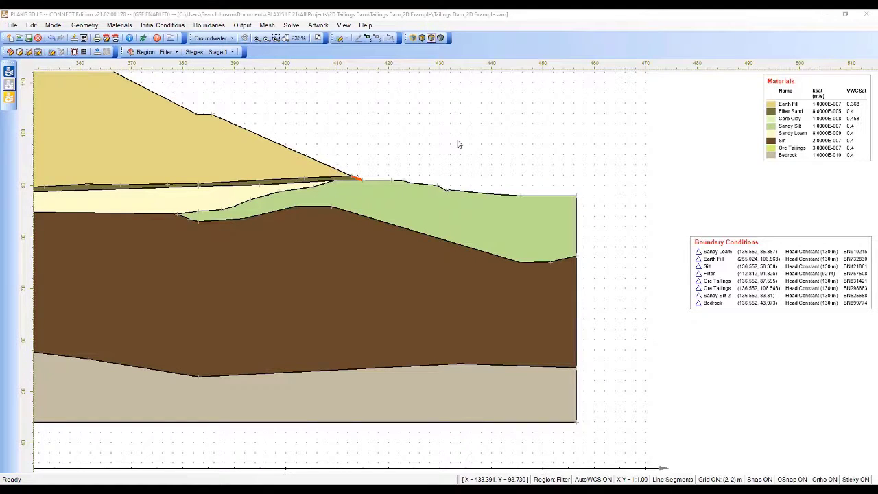
- Set the right edges of Sandy Silt 1, Silt and Bedrock to Boundary Condition 7 (92 m head)
left_click(576, 219)
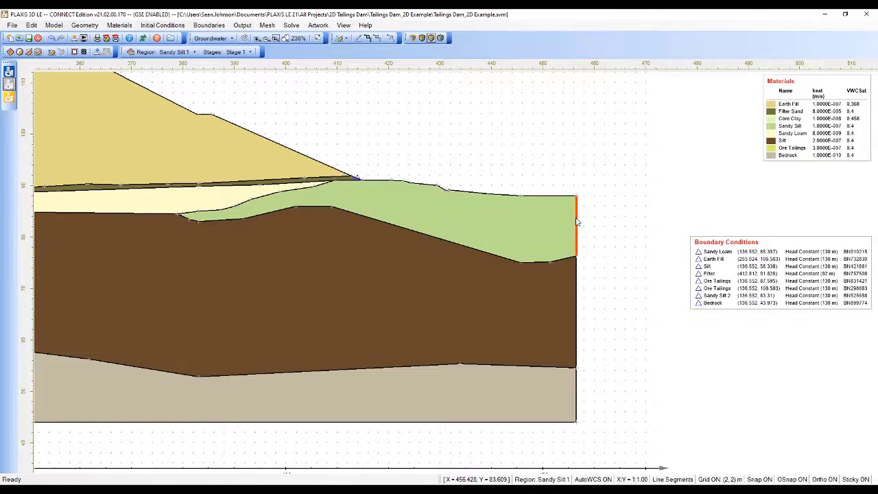
right_click(577, 221)
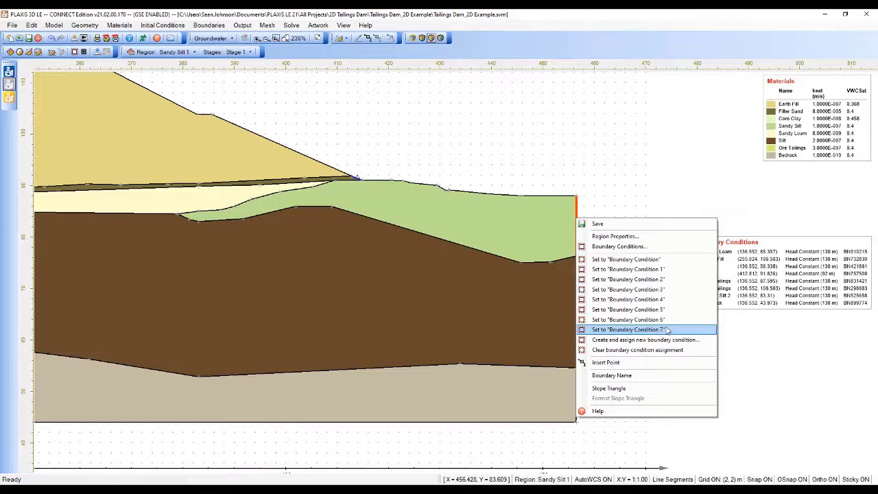
left_click(667, 330)
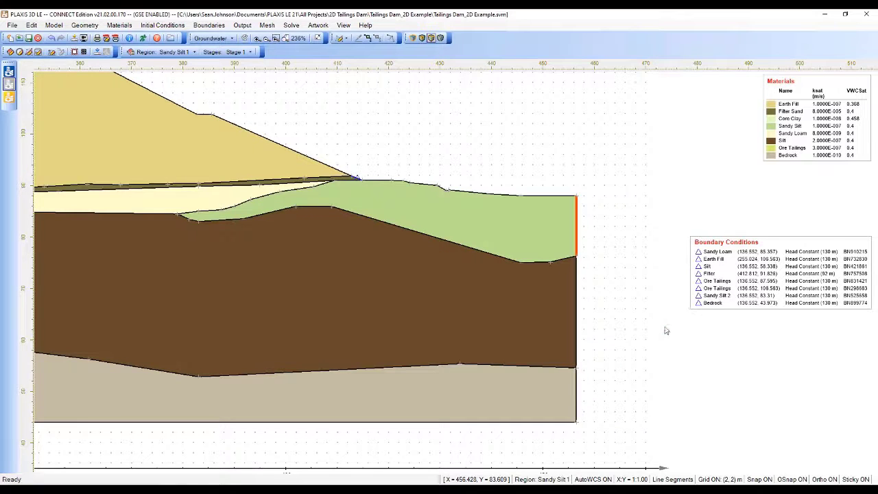
right_click(577, 280)
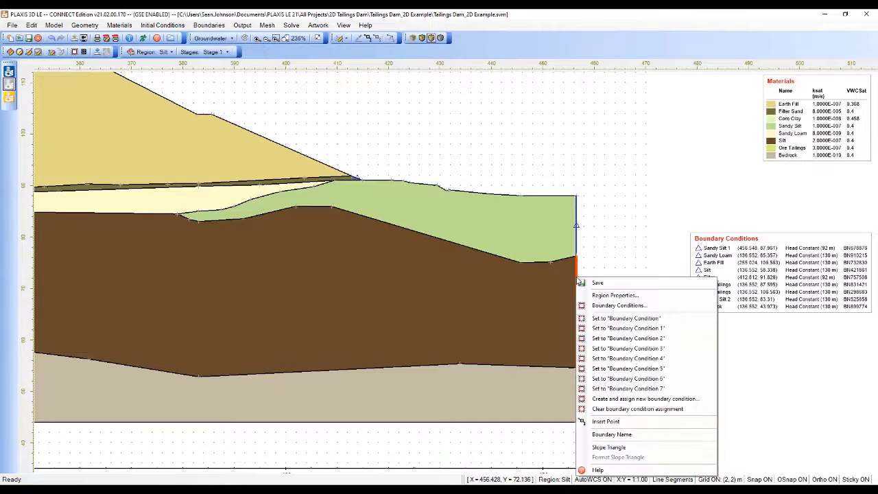
left_click(667, 388)
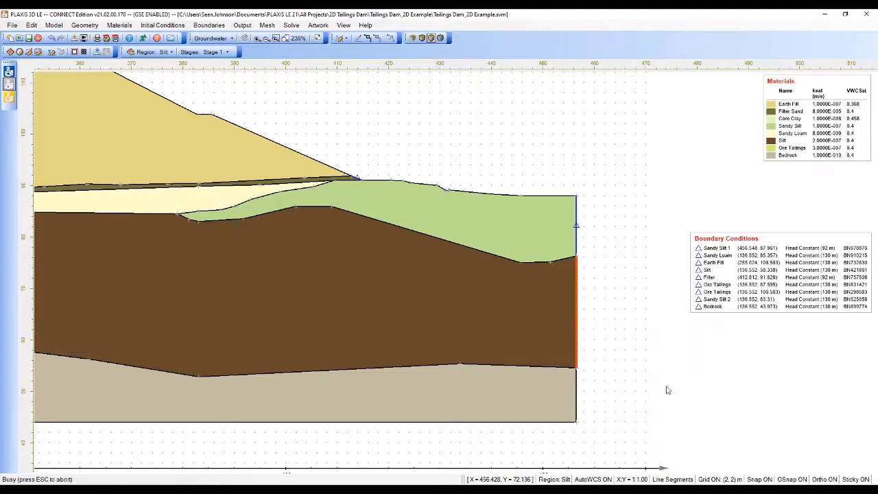
right_click(578, 376)
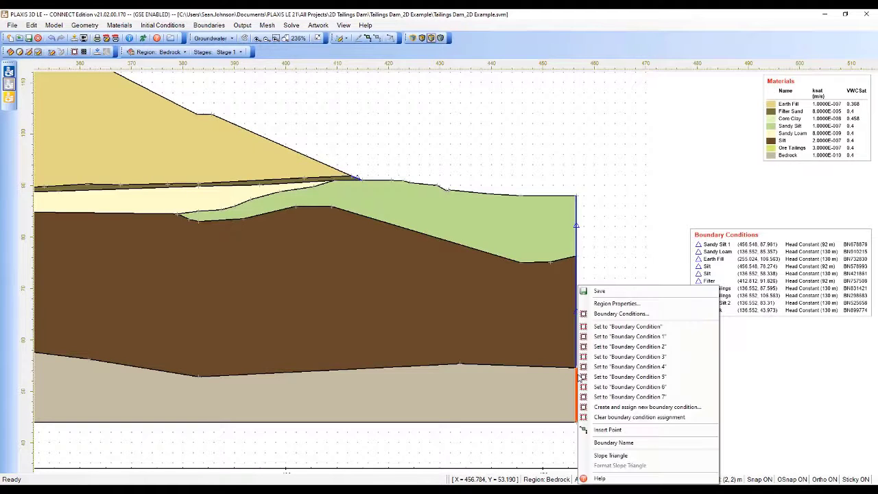
left_click(637, 397)
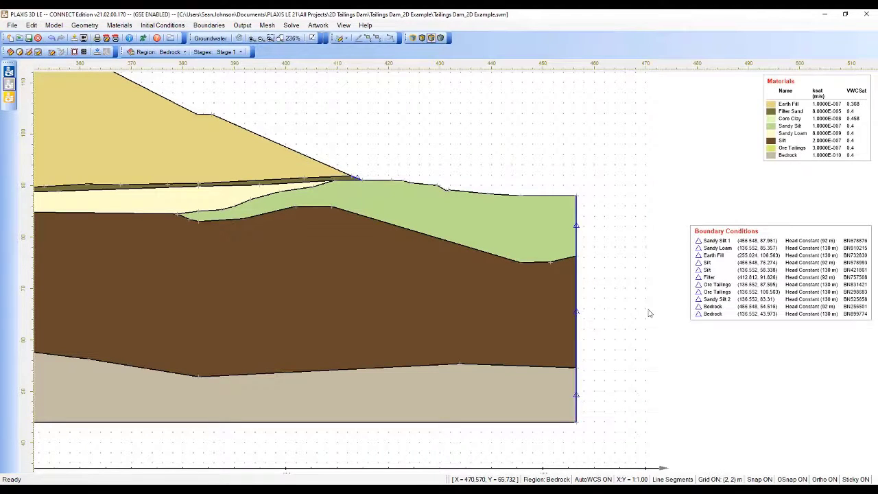
scroll(459, 245, "down", 5)
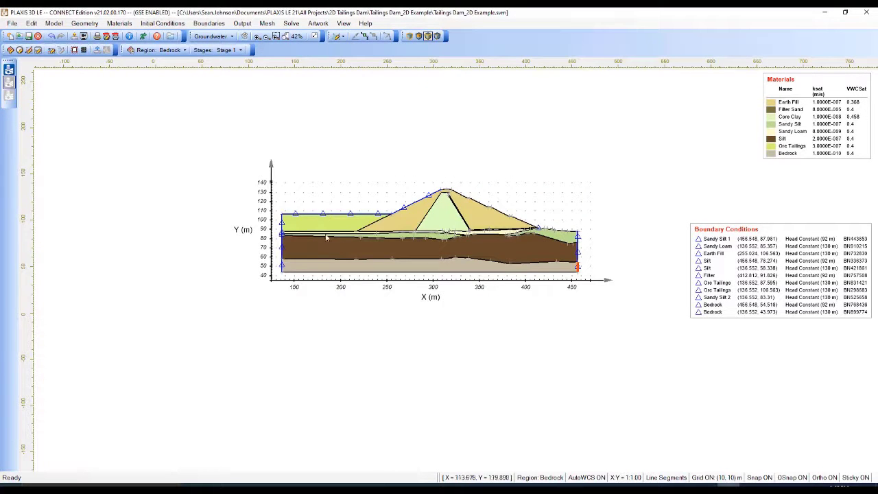
scroll(288, 168, "up", 2)
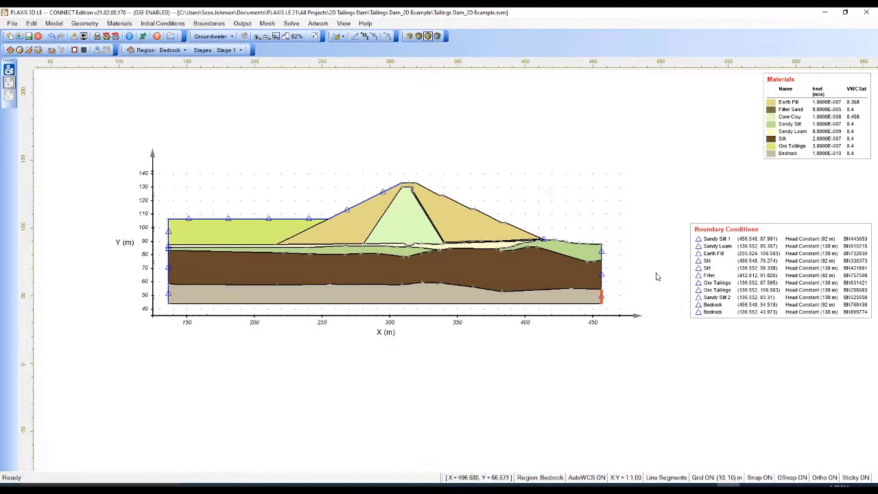
scroll(582, 317, "up", 2)
scroll(542, 192, "down", 2)
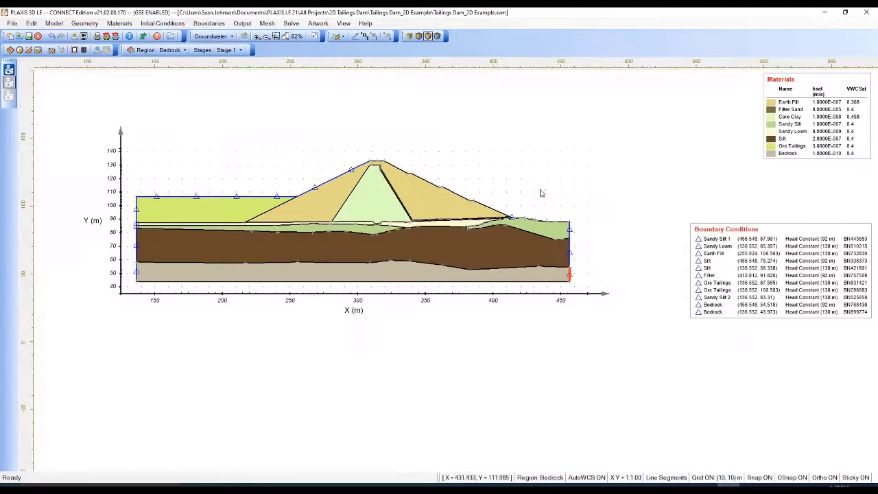
- Start a new flux section with its first point at X 314, Y 86.531
left_click(294, 23)
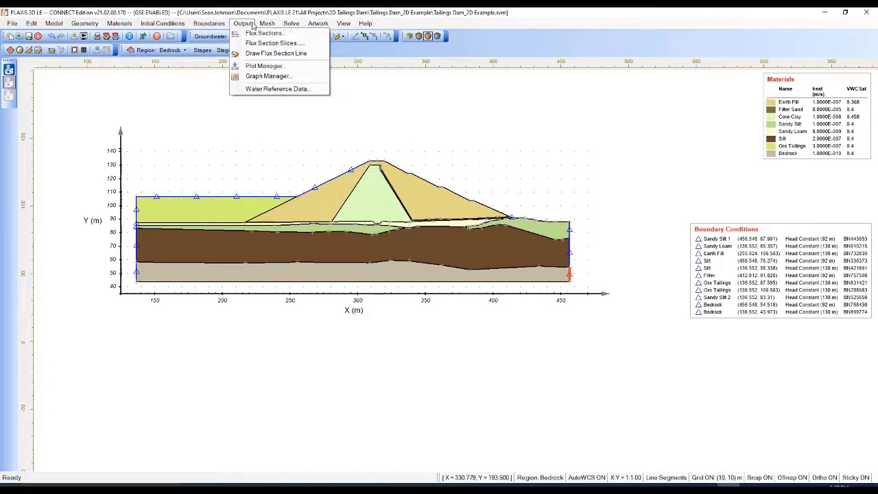
left_click(255, 37)
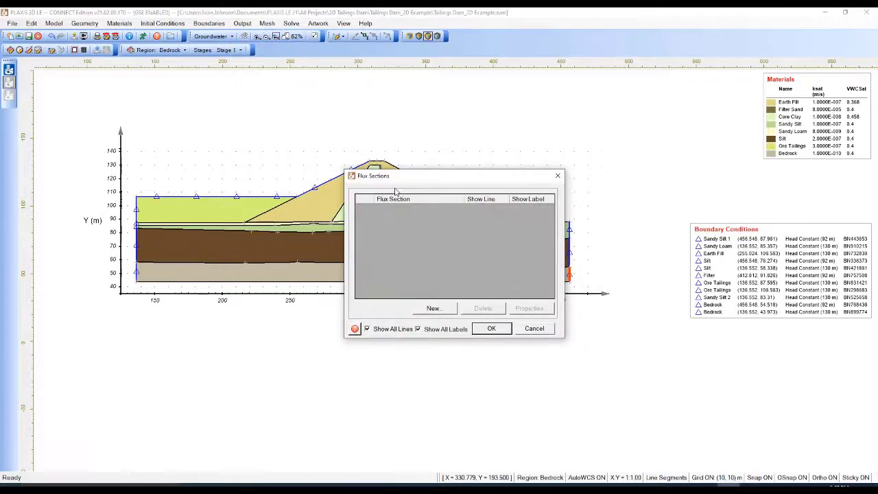
left_click(434, 309)
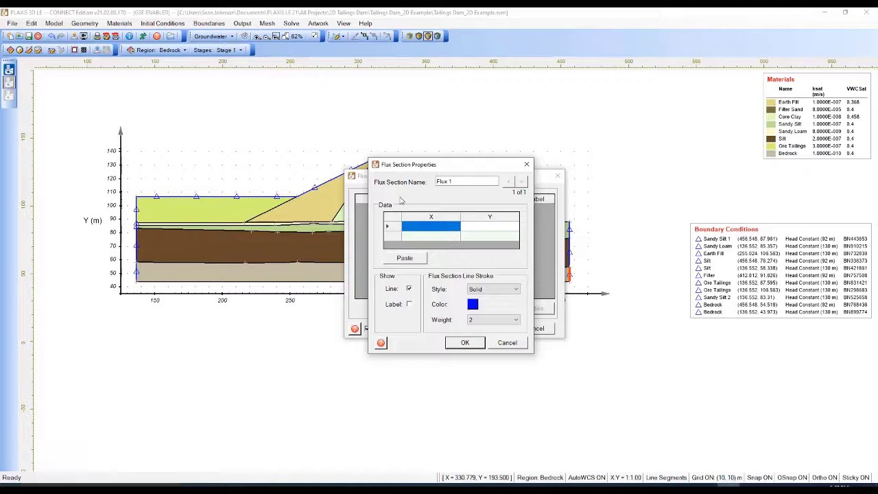
left_click(420, 231)
type("31")
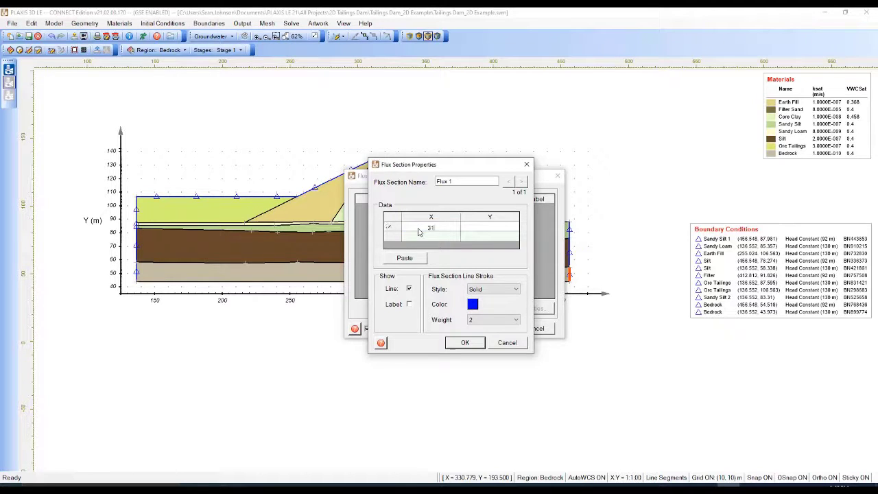
type("4")
left_click(500, 232)
left_click(483, 230)
type("86.5")
type("31")
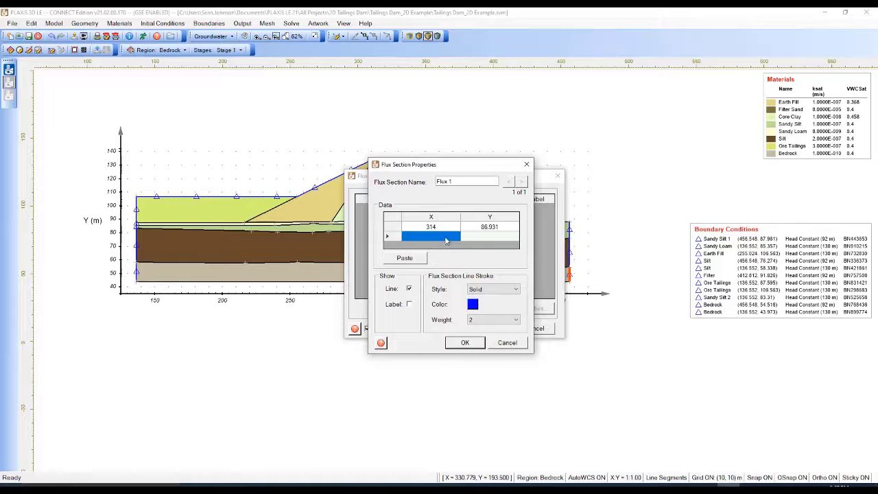
- Set the second point to (314, 129.932) and confirm Flux 1
left_click(445, 241)
type("314")
left_click(474, 238)
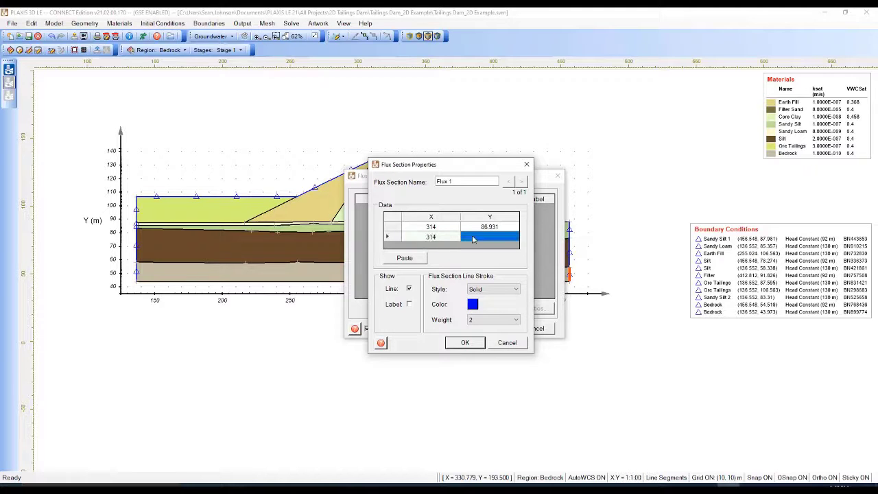
left_click(483, 237)
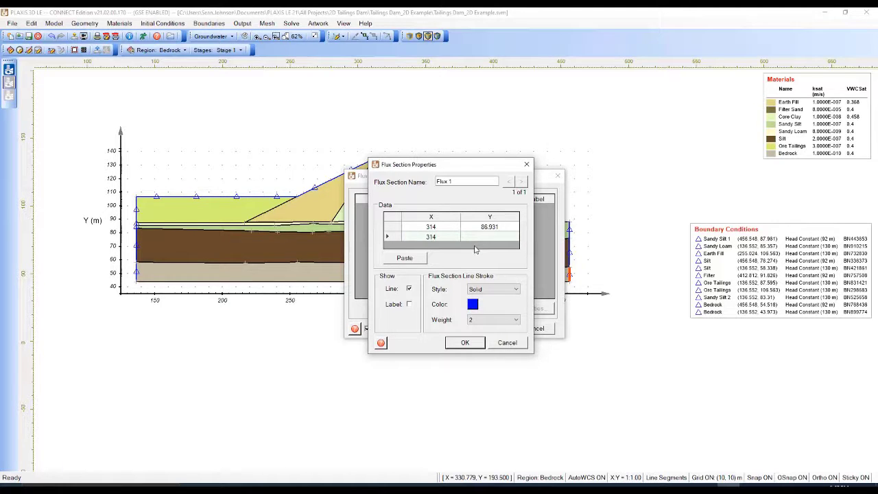
type("129.932")
left_click(461, 343)
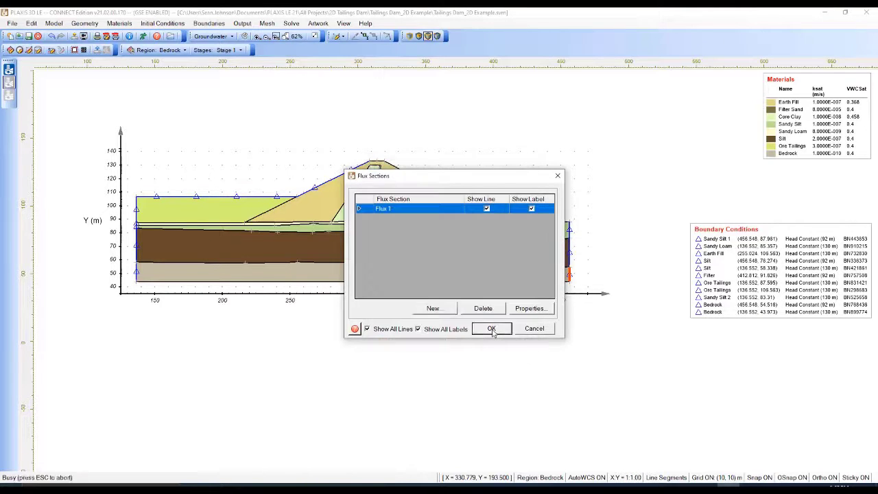
left_click(491, 328)
scroll(405, 116, "down", 3)
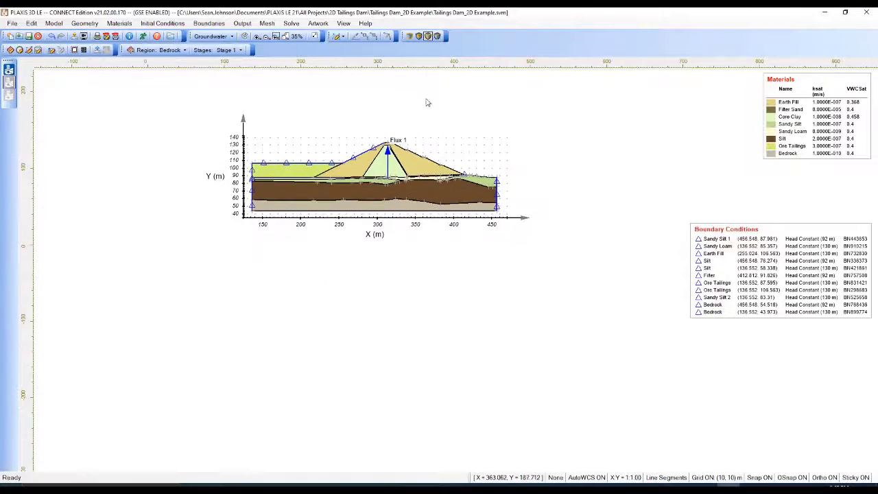
scroll(426, 103, "up", 2)
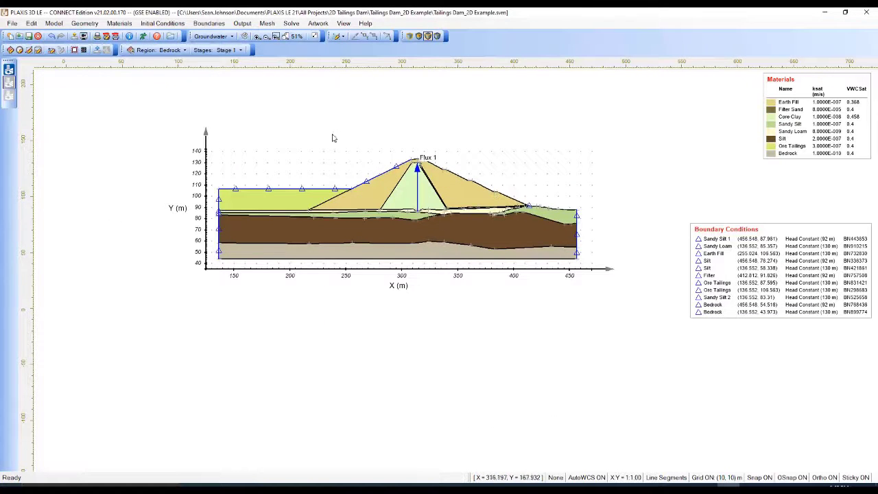
scroll(504, 153, "up", 2)
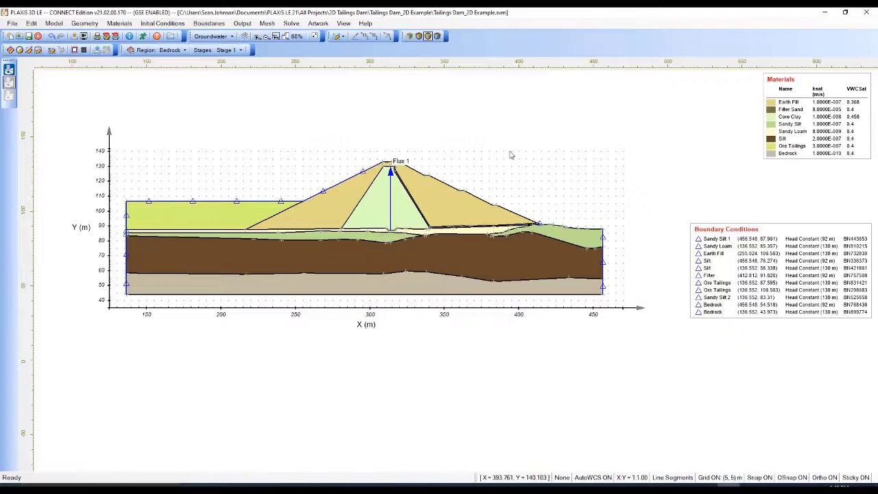
- Set Max. Edge Length On Region Boundaries to 2.5 and generate the mesh (9835 nodes, 18825 elements)
left_click(268, 23)
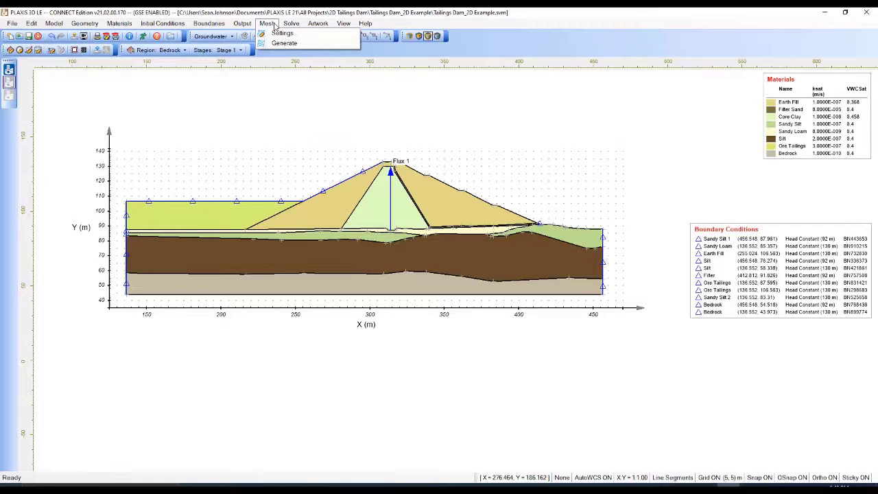
left_click(279, 34)
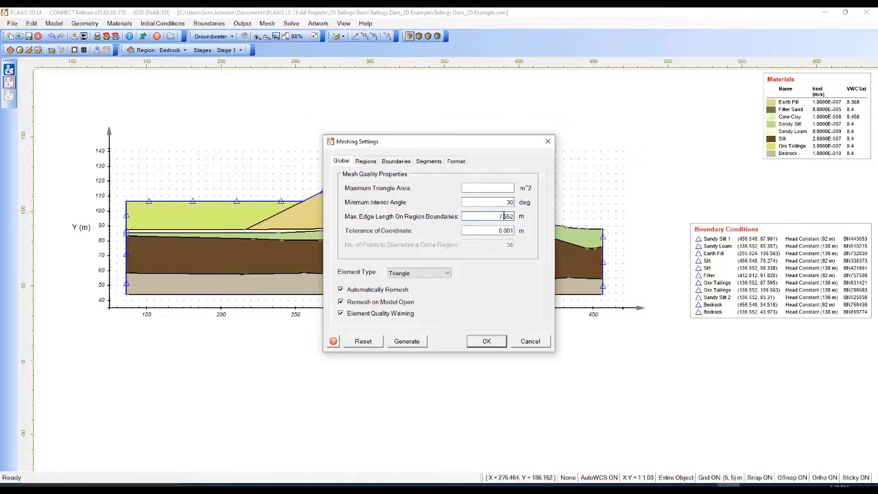
double_click(505, 216)
type("2.5")
left_click(507, 231)
left_click(407, 341)
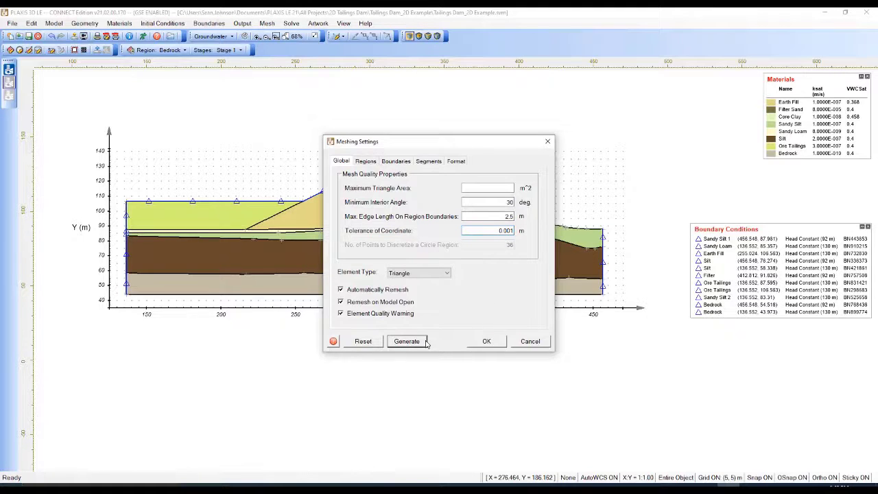
- Accept the meshing settings and inspect the 9835-node, 18825-element mesh across dam and foundation
left_click(486, 341)
scroll(371, 197, "up", 2)
scroll(451, 189, "up", 2)
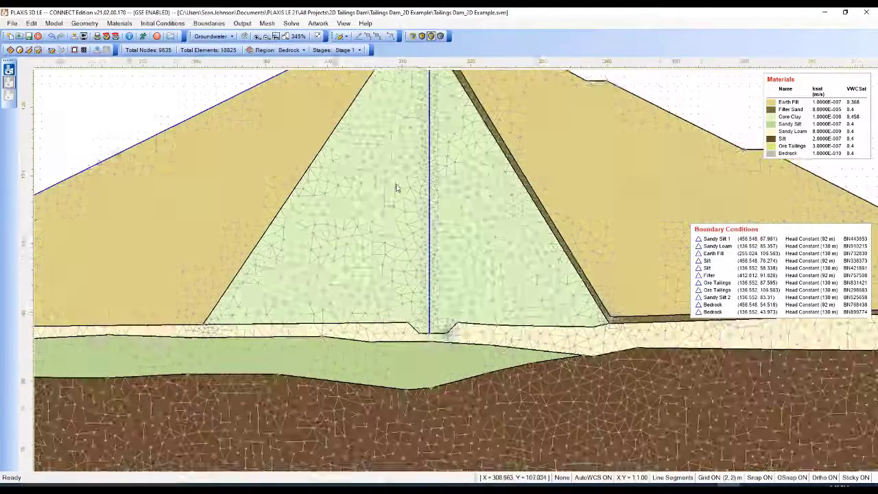
scroll(473, 183, "down", 5)
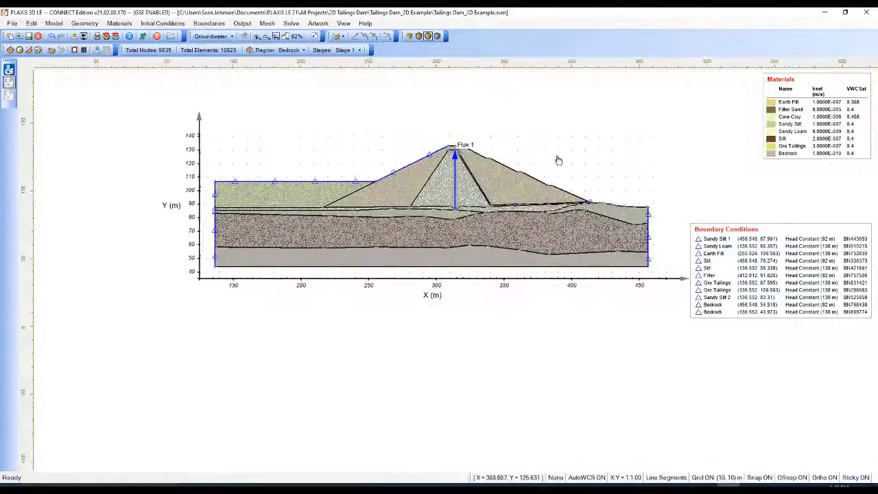
scroll(470, 220, "up", 5)
scroll(469, 220, "down", 6)
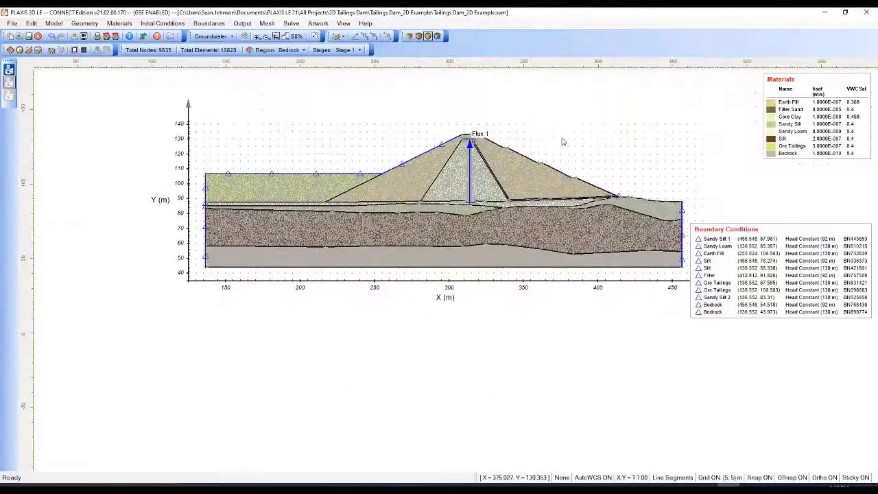
left_click_drag(563, 141, 535, 181)
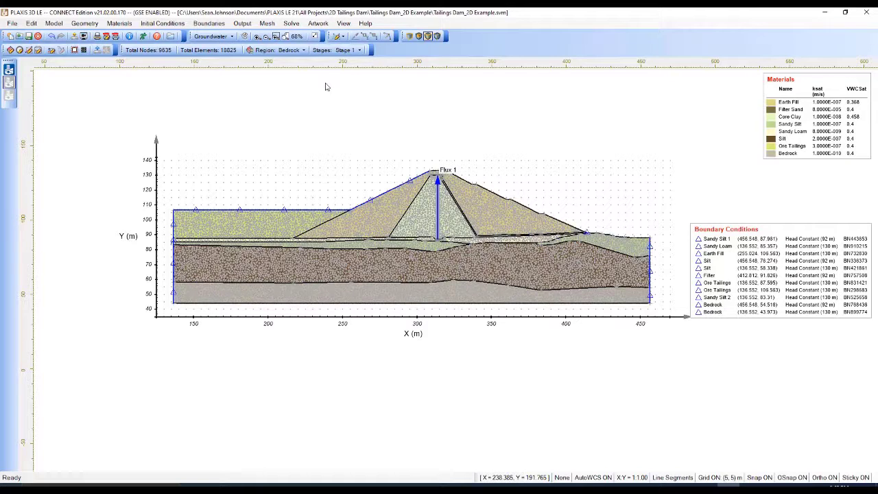
- Save and analyze the seepage model, then view results with Flux 1 at 4.3E-08 m³/s
left_click(299, 25)
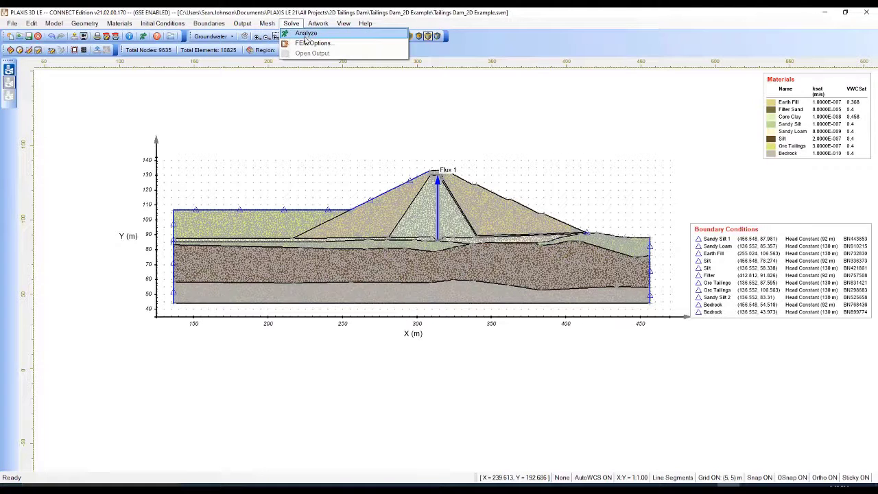
left_click(305, 35)
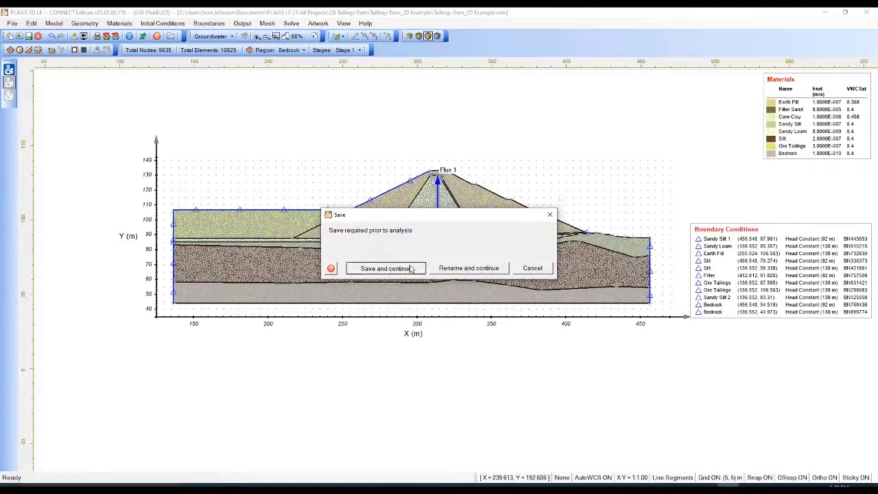
left_click(405, 266)
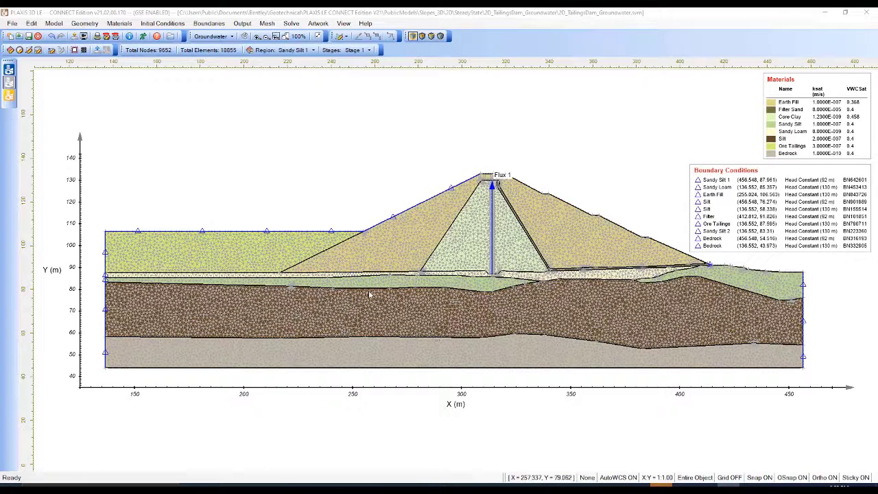
left_click(9, 96)
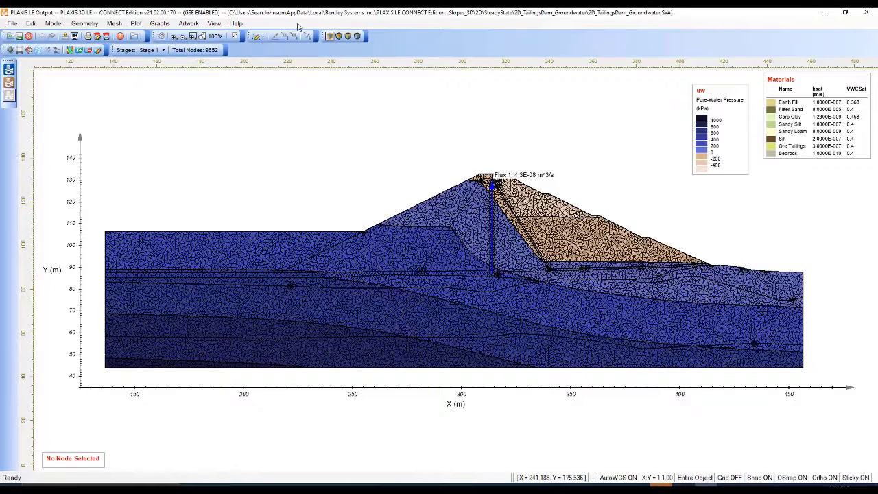
- Set the contour variable to h Head (m), plotting total head from 60 to 135 m
left_click(214, 24)
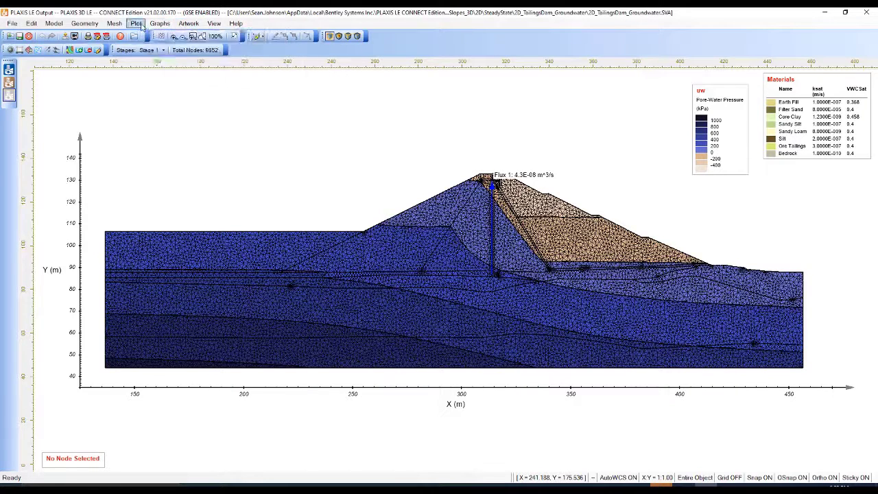
mouse_move(139, 26)
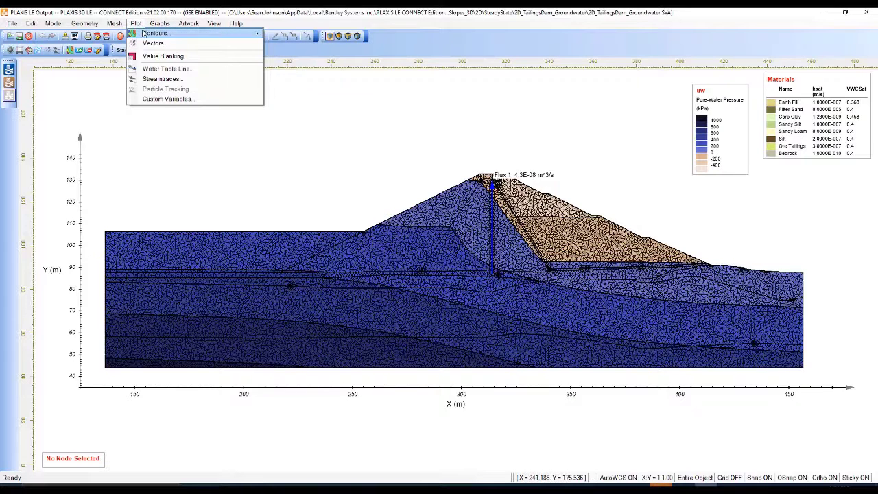
mouse_move(178, 35)
left_click(295, 35)
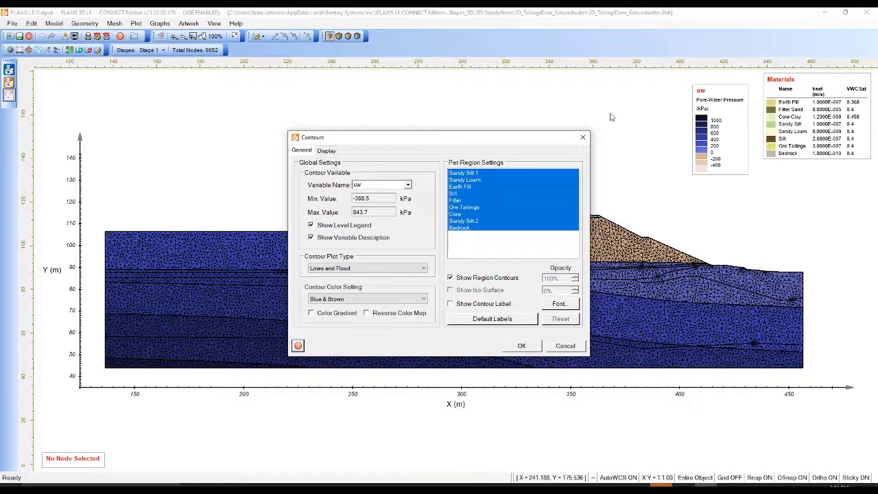
left_click(408, 185)
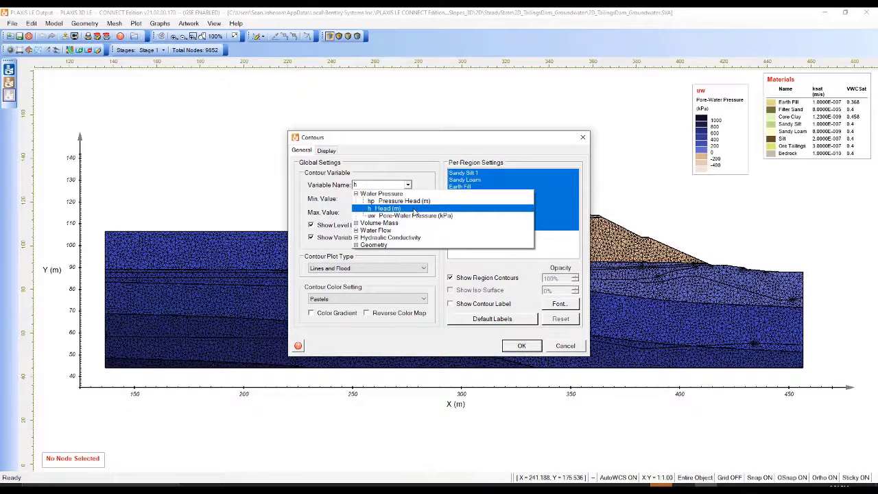
left_click(412, 208)
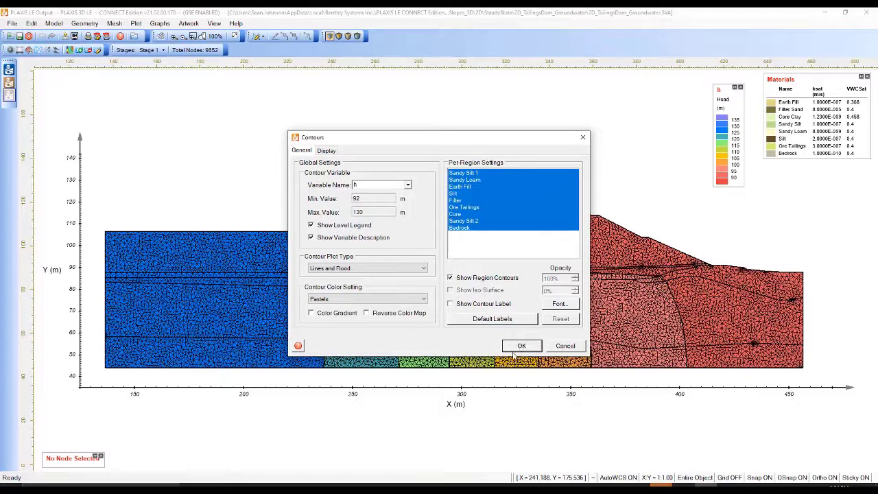
left_click(516, 347)
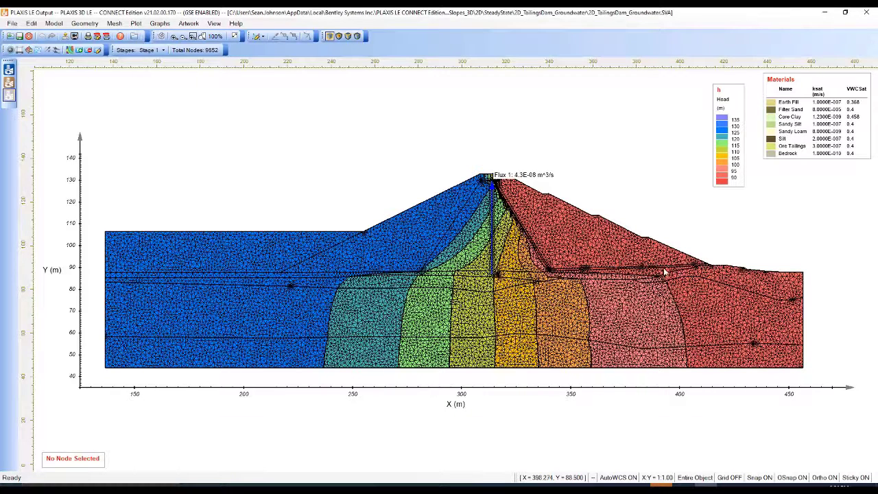
left_click(114, 23)
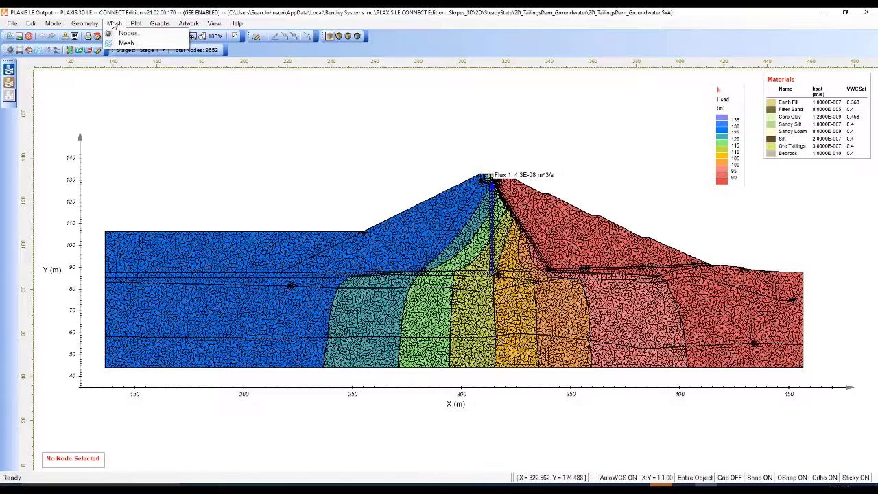